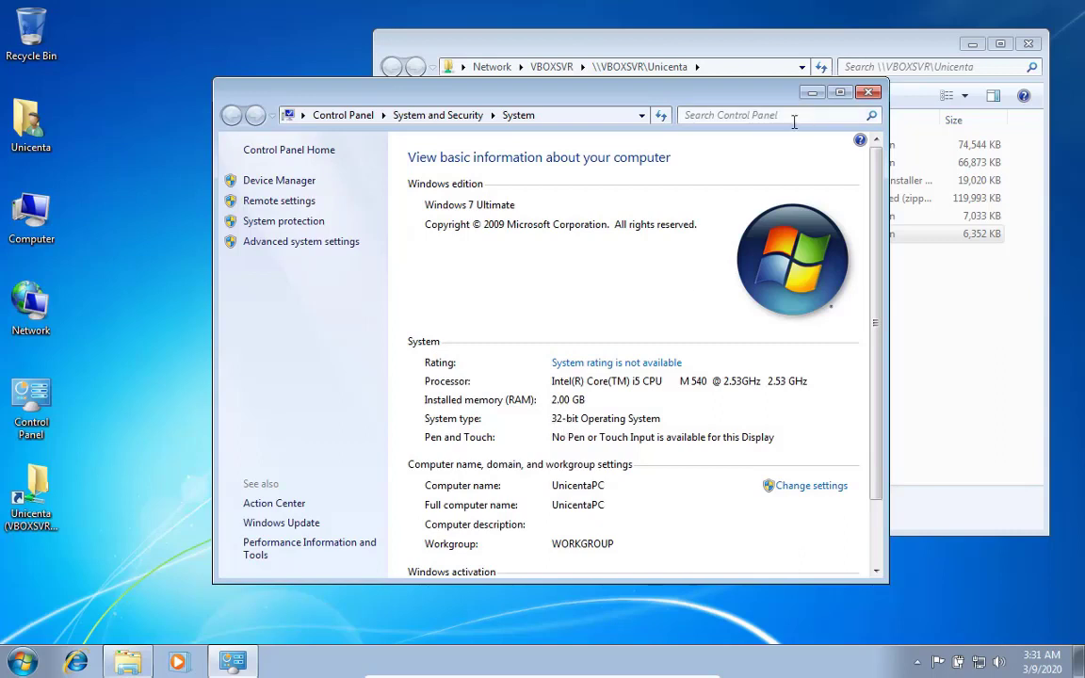
Close the System window and install the 32-bit Java runtime jre-8u241-windows-i586 to completion
{"action": "left_click", "coordinate": [869, 91]}
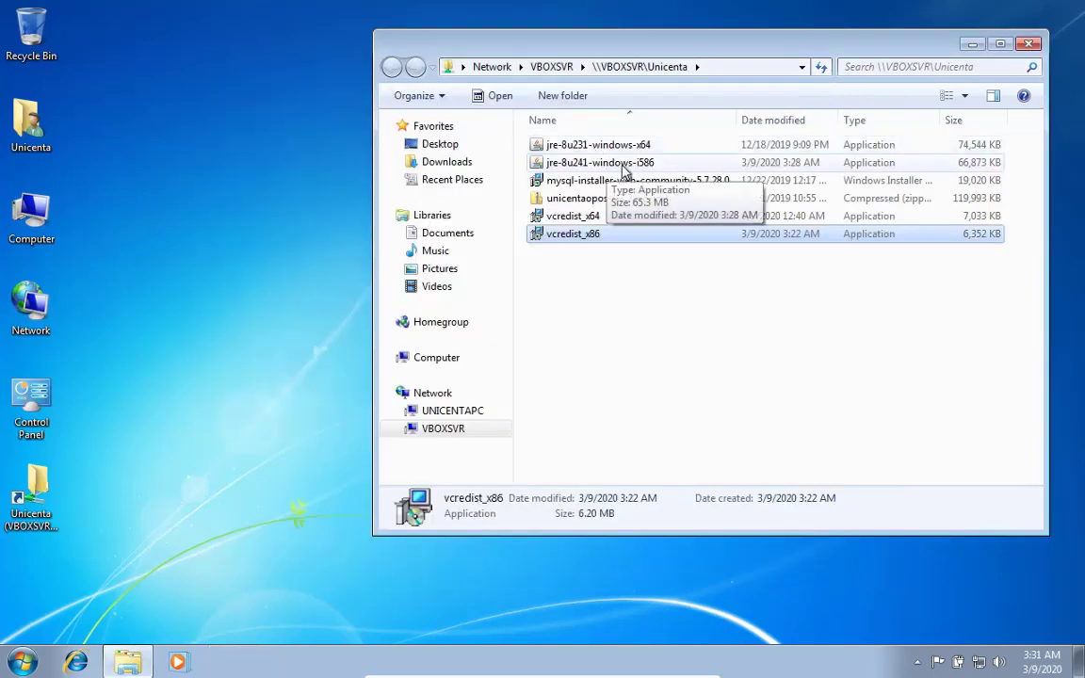
{"action": "left_click", "coordinate": [595, 167]}
{"action": "double_click", "coordinate": [596, 169]}
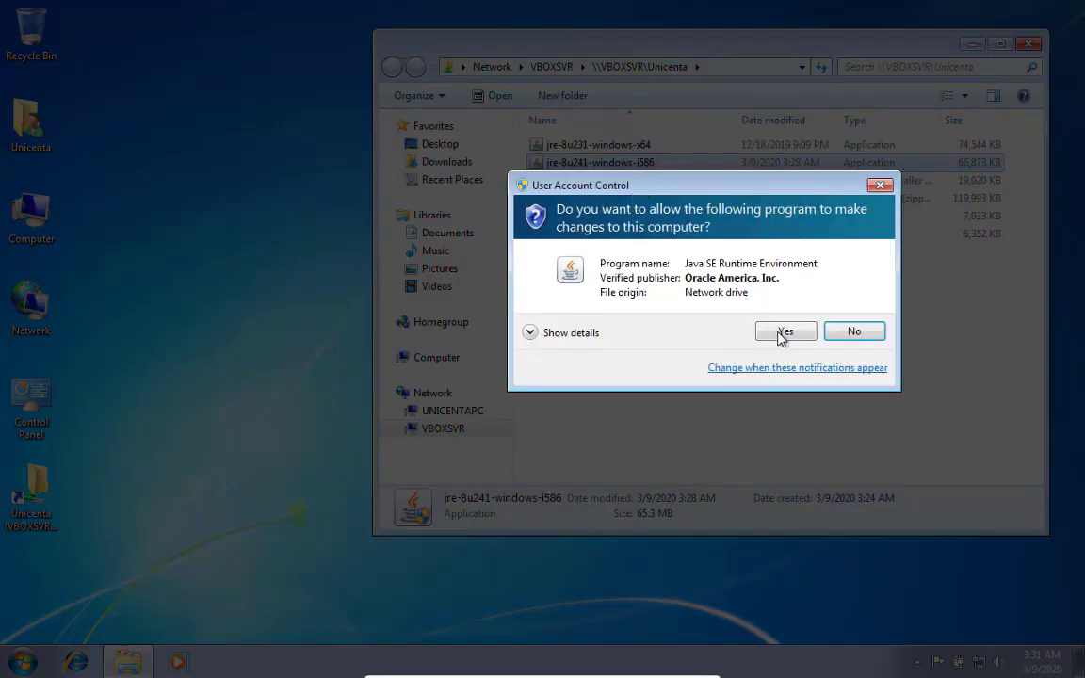
{"action": "left_click", "coordinate": [781, 331]}
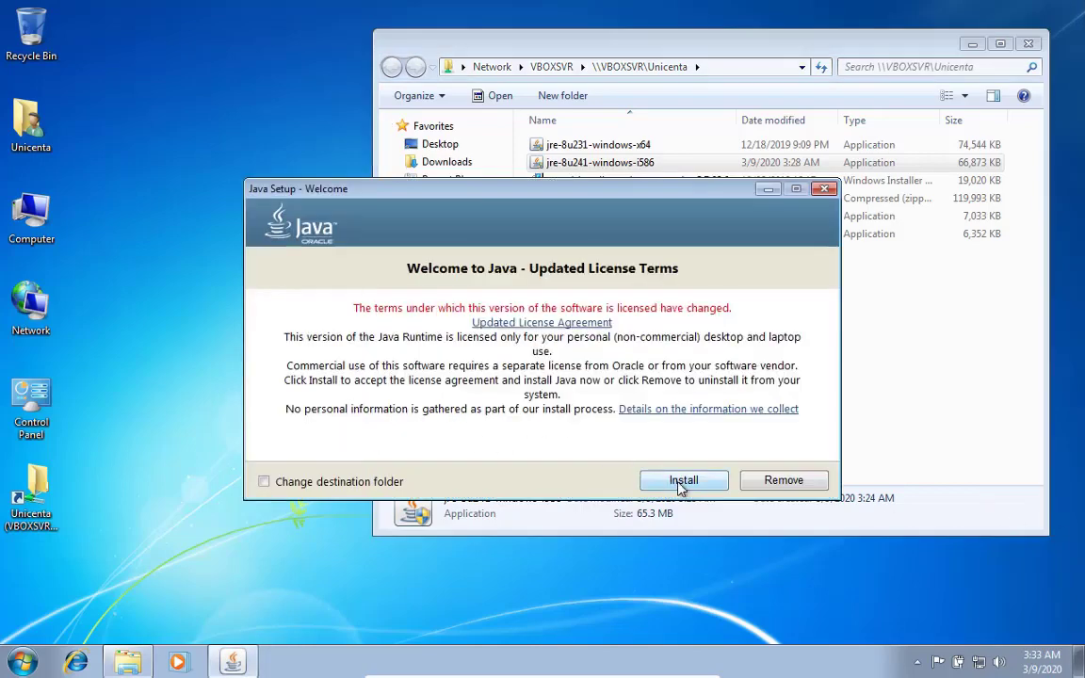
{"action": "left_click", "coordinate": [679, 484]}
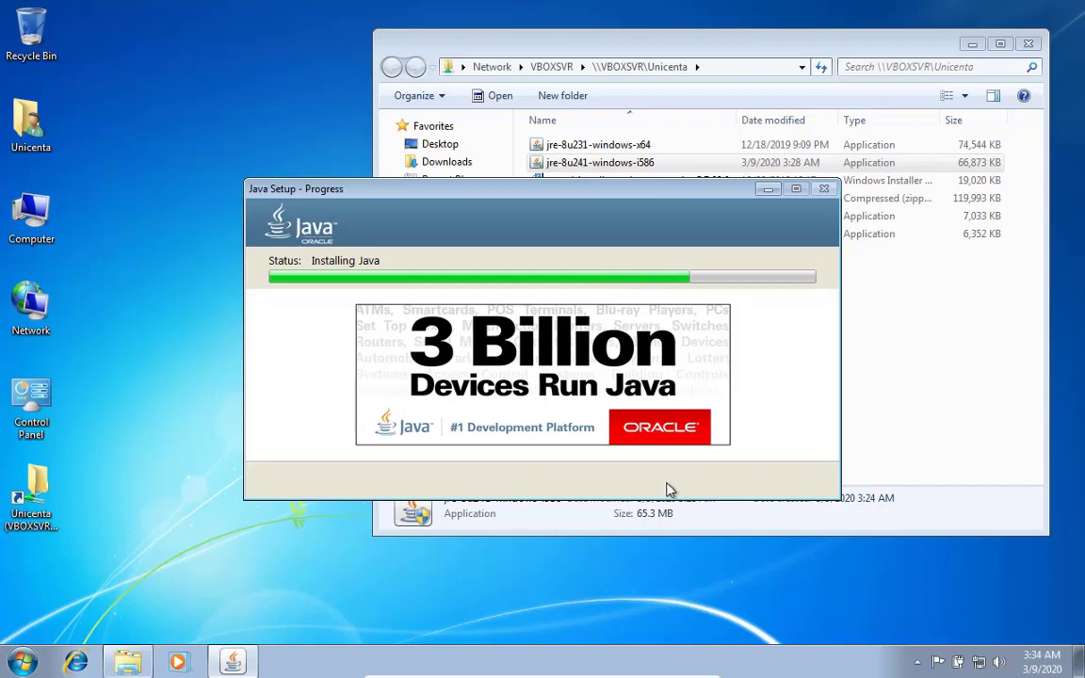
{"action": "left_click_drag", "start_coordinate": [547, 191], "coordinate": [460, 229]}
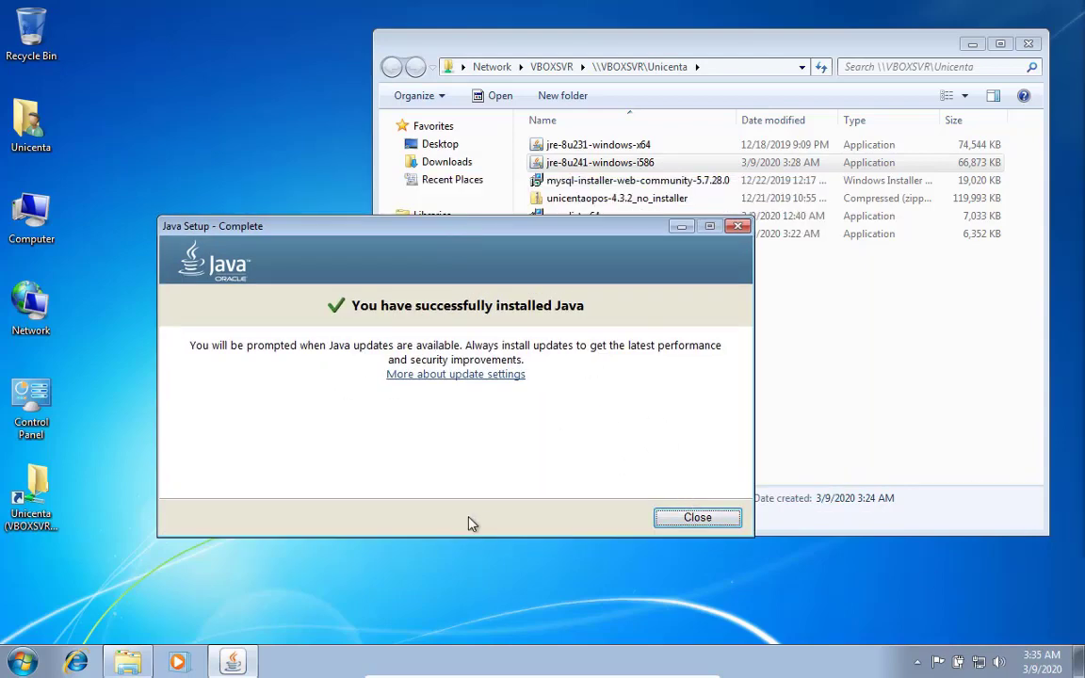
Close Java Setup, install Visual C++ 2013 Redistributable x86 from vcredist_x86, accepting the license, then close it
{"action": "left_click", "coordinate": [674, 518]}
{"action": "double_click", "coordinate": [606, 233]}
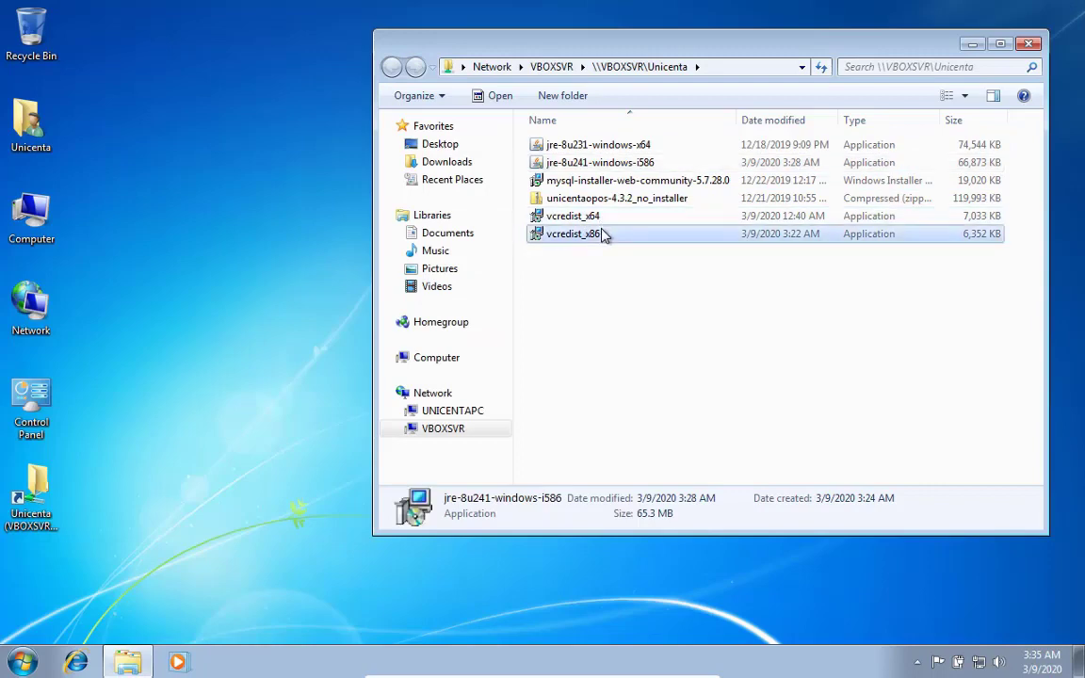
{"action": "left_click", "coordinate": [593, 353]}
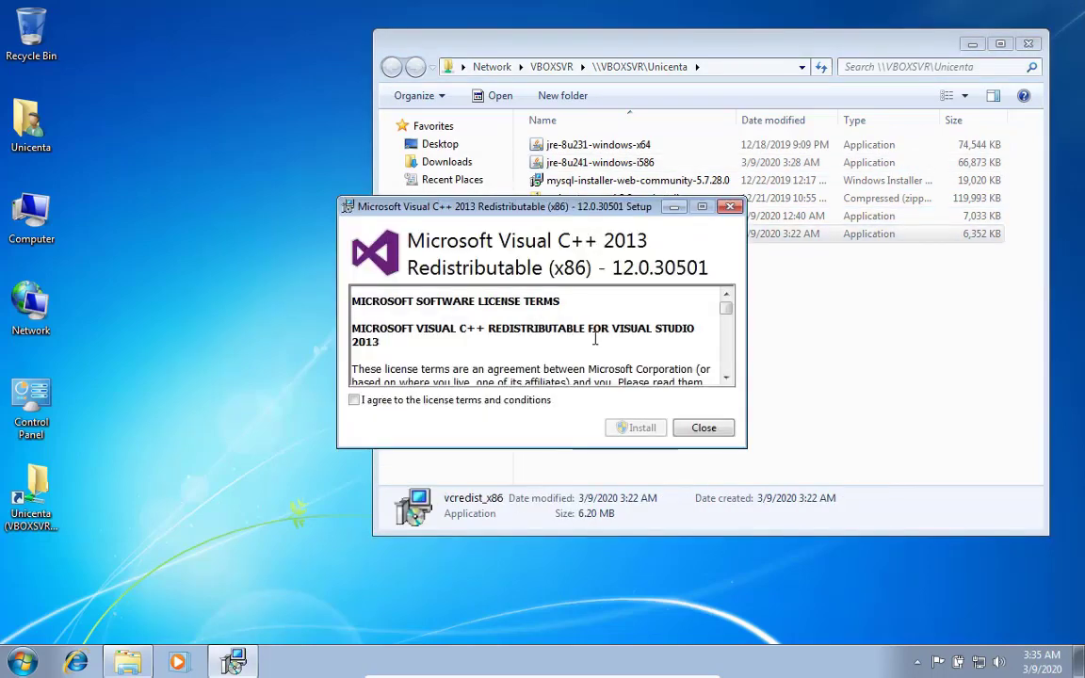
{"action": "left_click", "coordinate": [523, 401]}
{"action": "left_click", "coordinate": [630, 426]}
{"action": "left_click", "coordinate": [619, 348]}
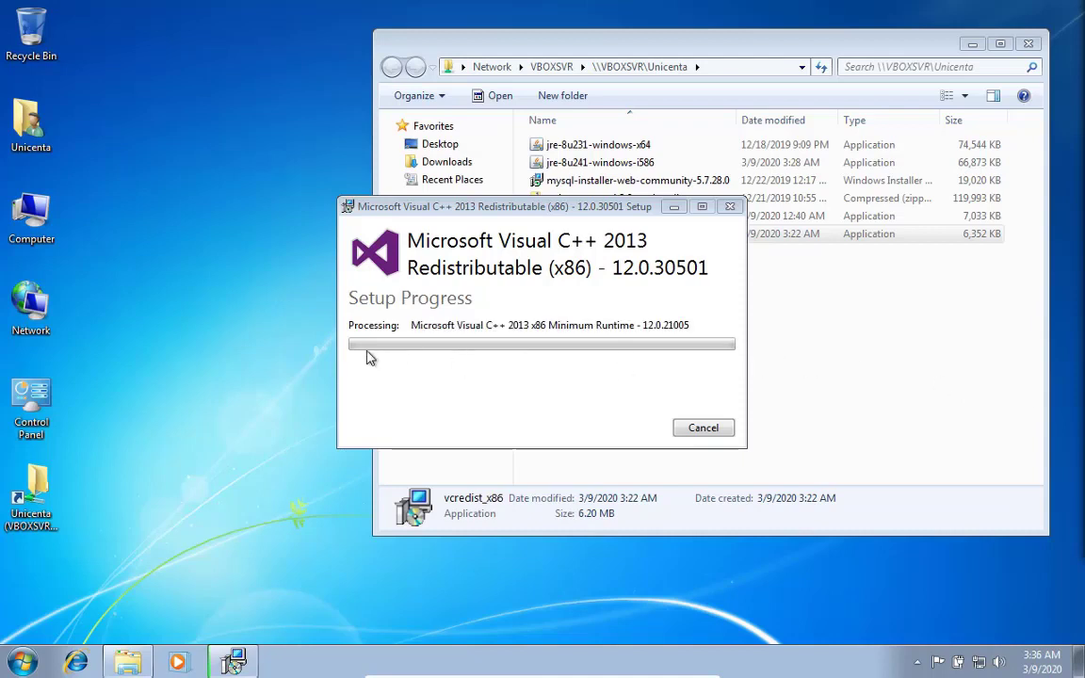
{"action": "left_click_drag", "start_coordinate": [499, 209], "coordinate": [416, 238]}
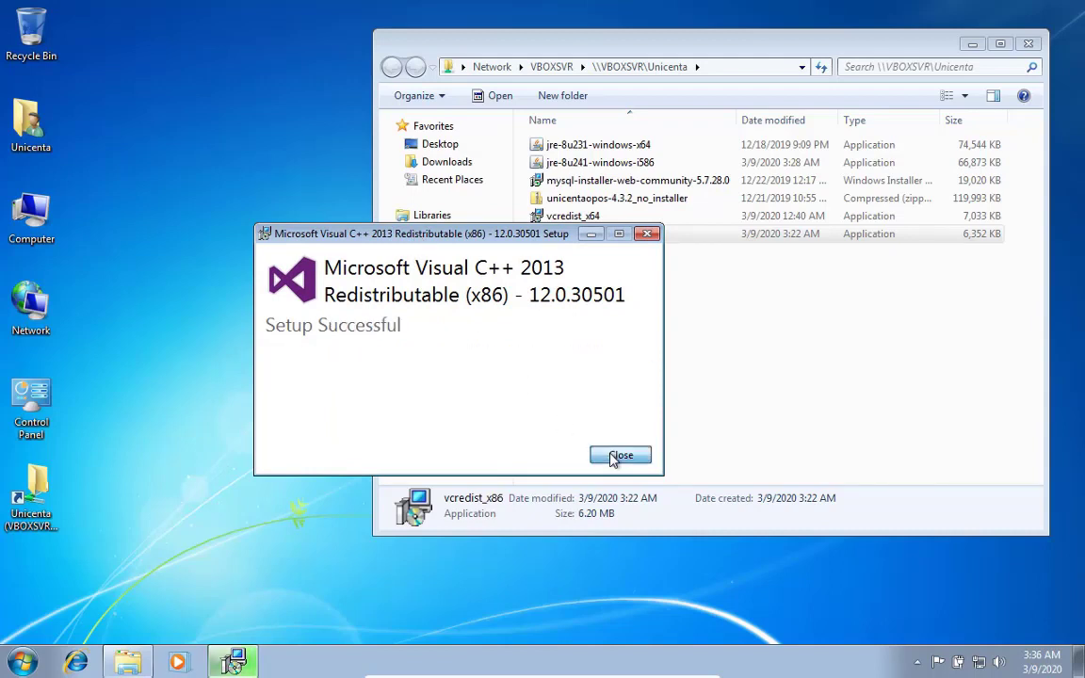
{"action": "left_click", "coordinate": [611, 460]}
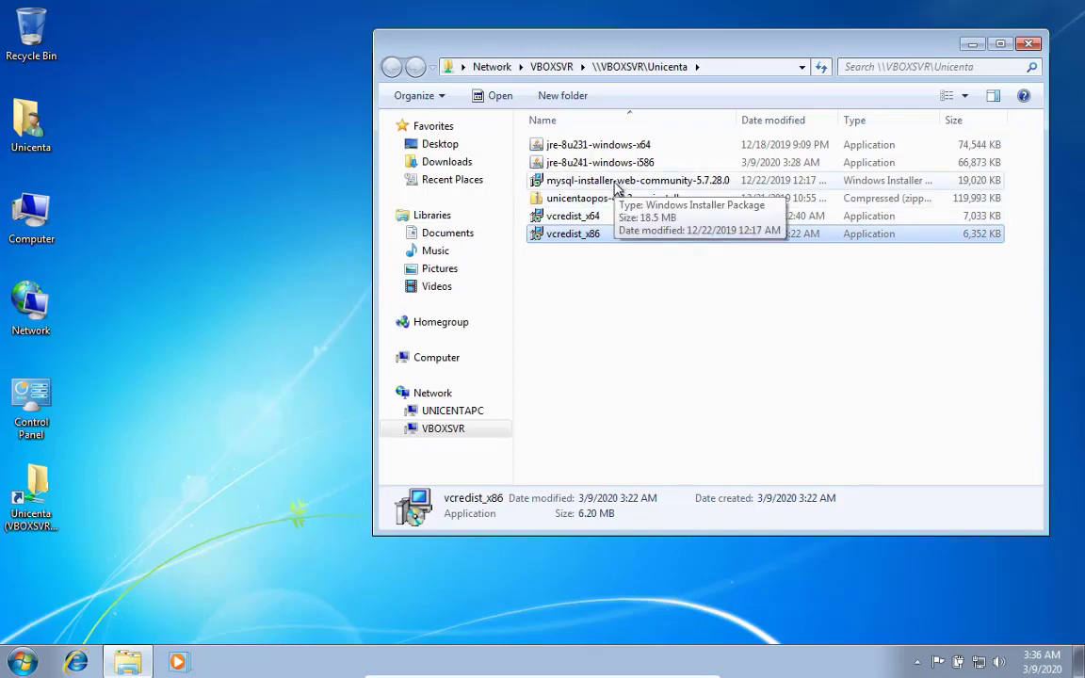
Run mysql-installer-web-community-5.7.28.0 and dismiss its .NET Framework 4.5.2 requirement error
{"action": "double_click", "coordinate": [617, 184]}
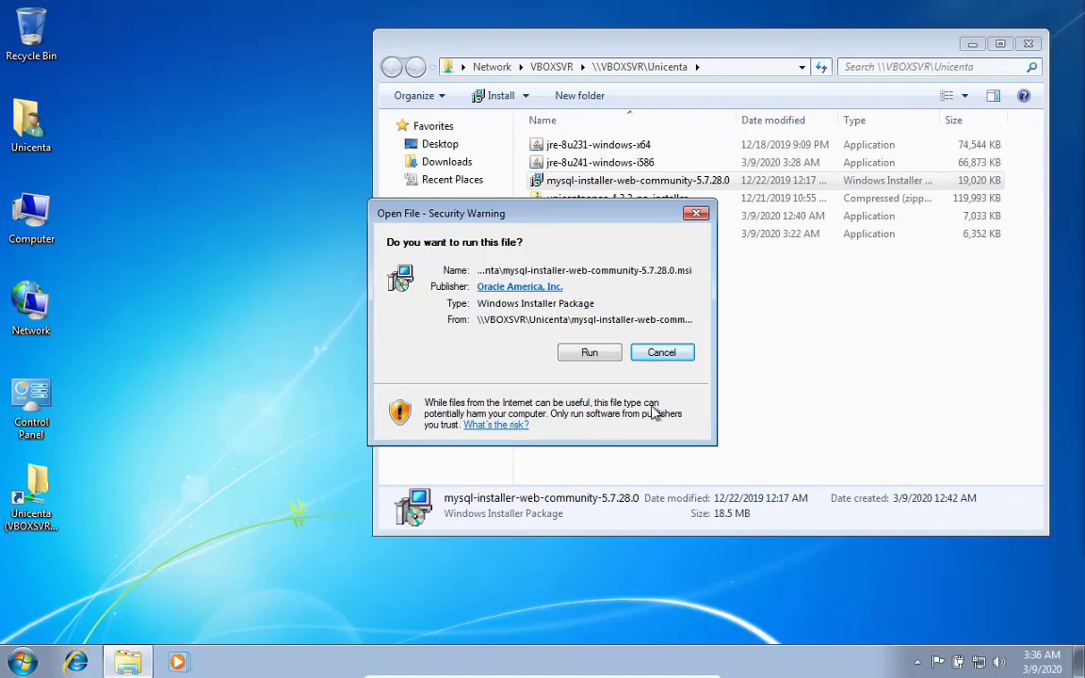
{"action": "left_click", "coordinate": [589, 352]}
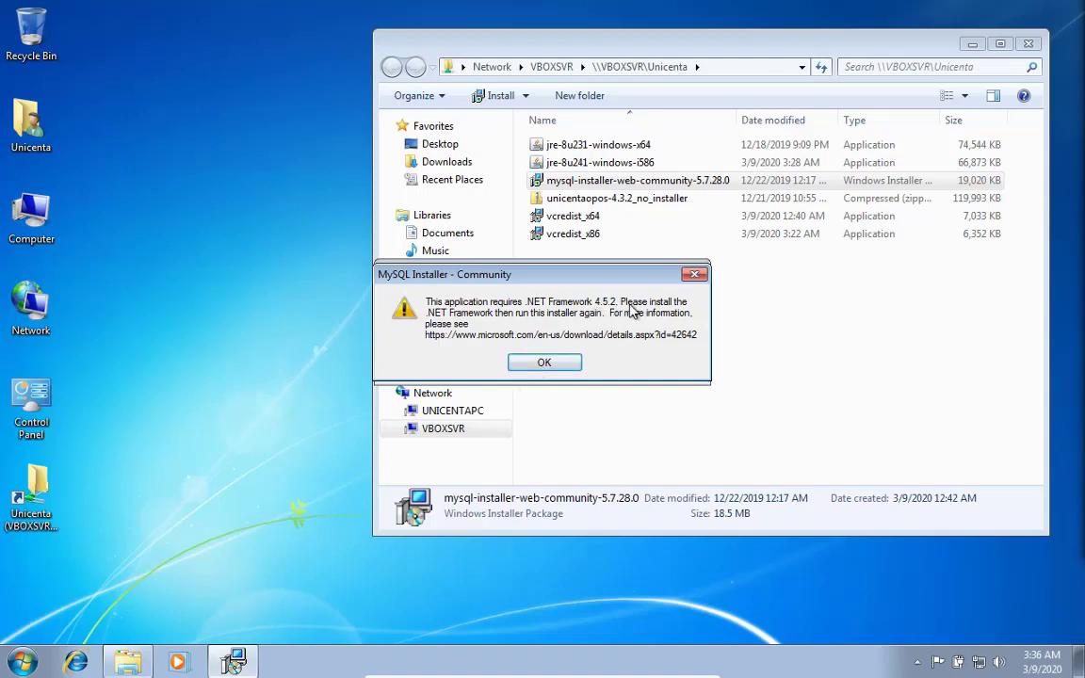
{"action": "left_click", "coordinate": [546, 364]}
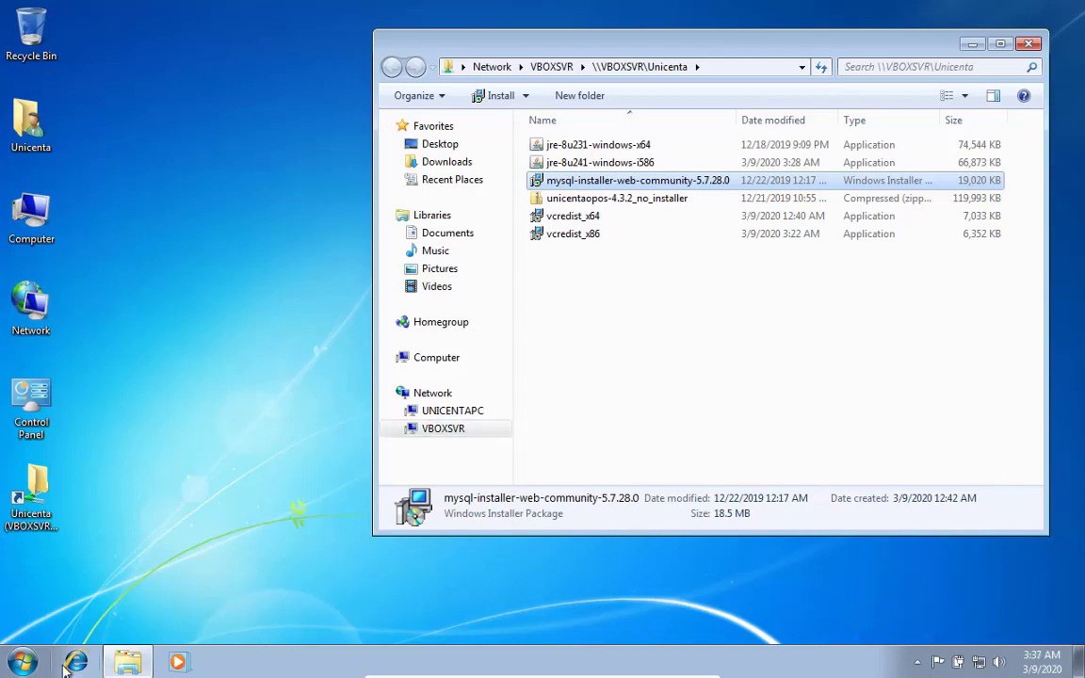
Open Internet Explorer, navigate to google.com, and enlarge the browser window
{"action": "left_click", "coordinate": [66, 603]}
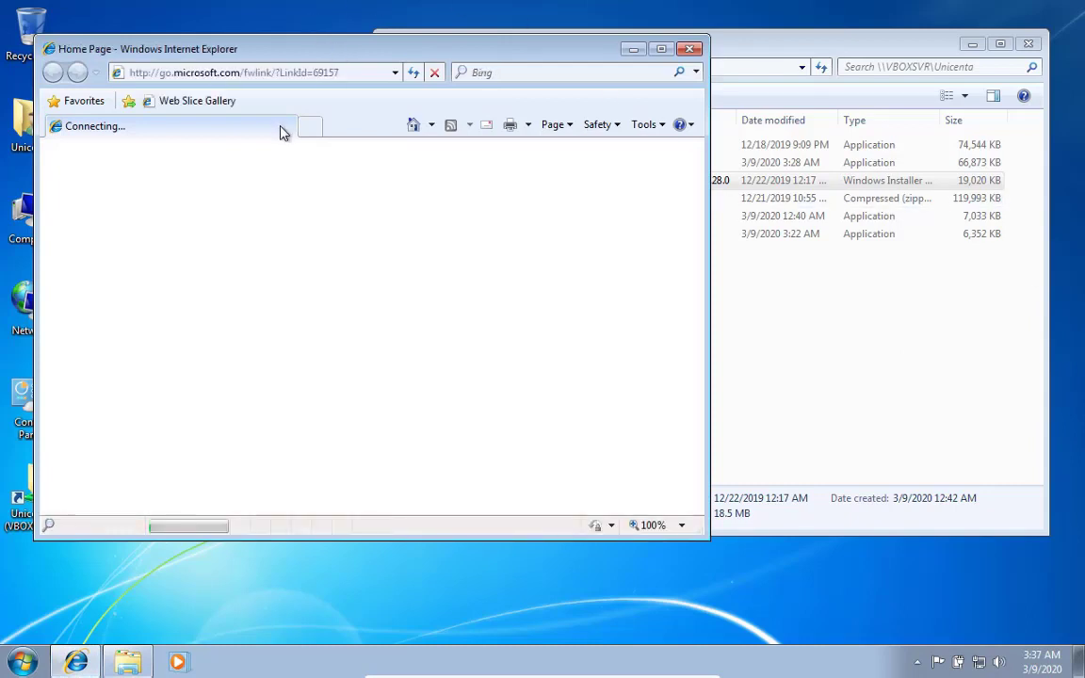
{"action": "left_click", "coordinate": [283, 73]}
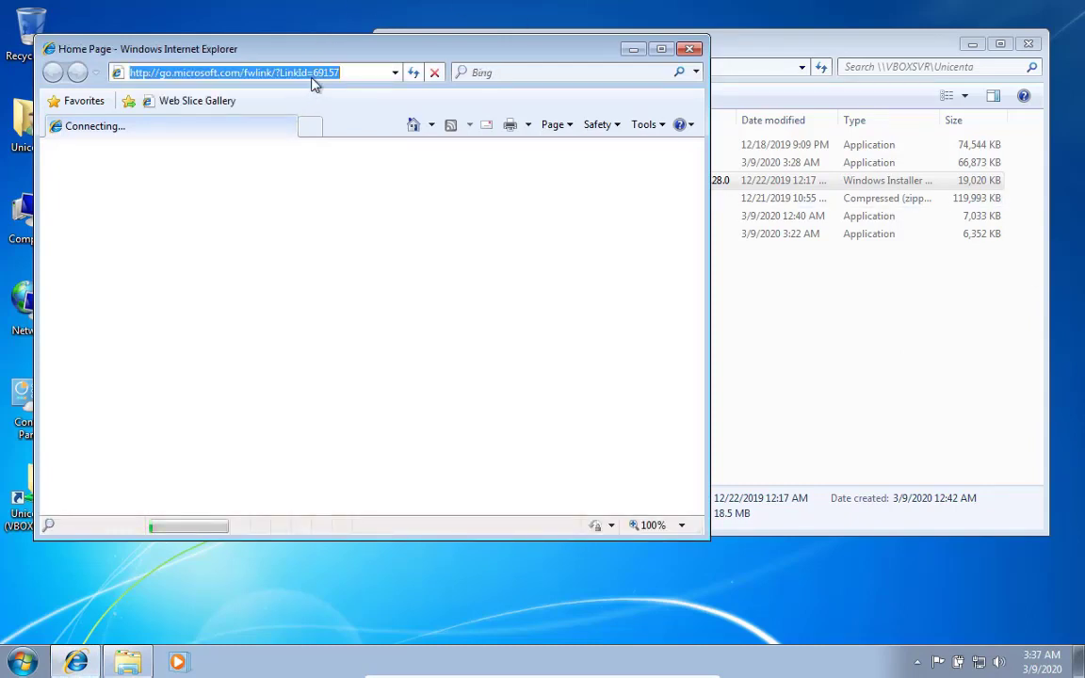
{"action": "type", "text": "g"}
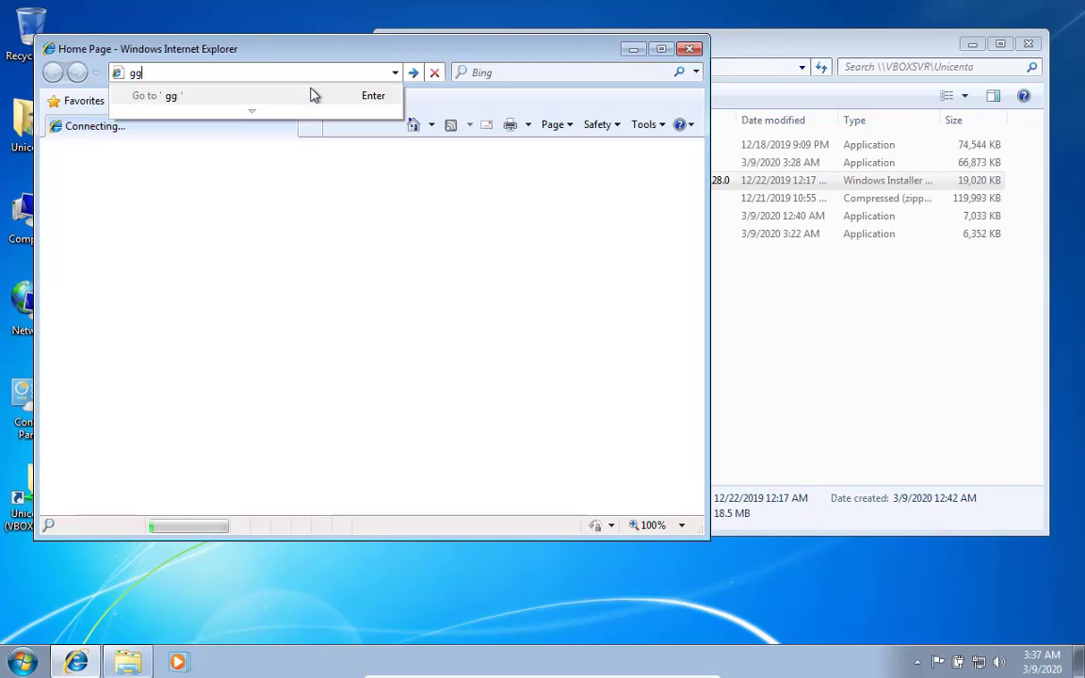
{"action": "type", "text": "oogle.cm"}
{"action": "key", "text": "BackSpace"}
{"action": "type", "text": "o"}
{"action": "key", "text": "BackSpace"}
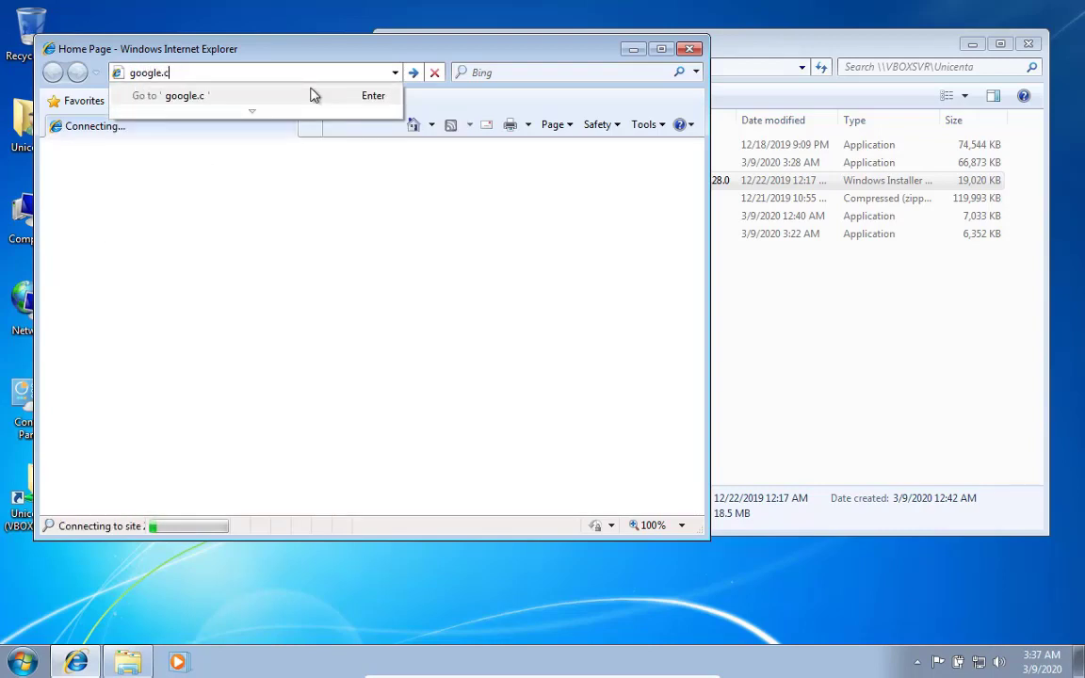
{"action": "type", "text": "om"}
{"action": "key", "text": "Return"}
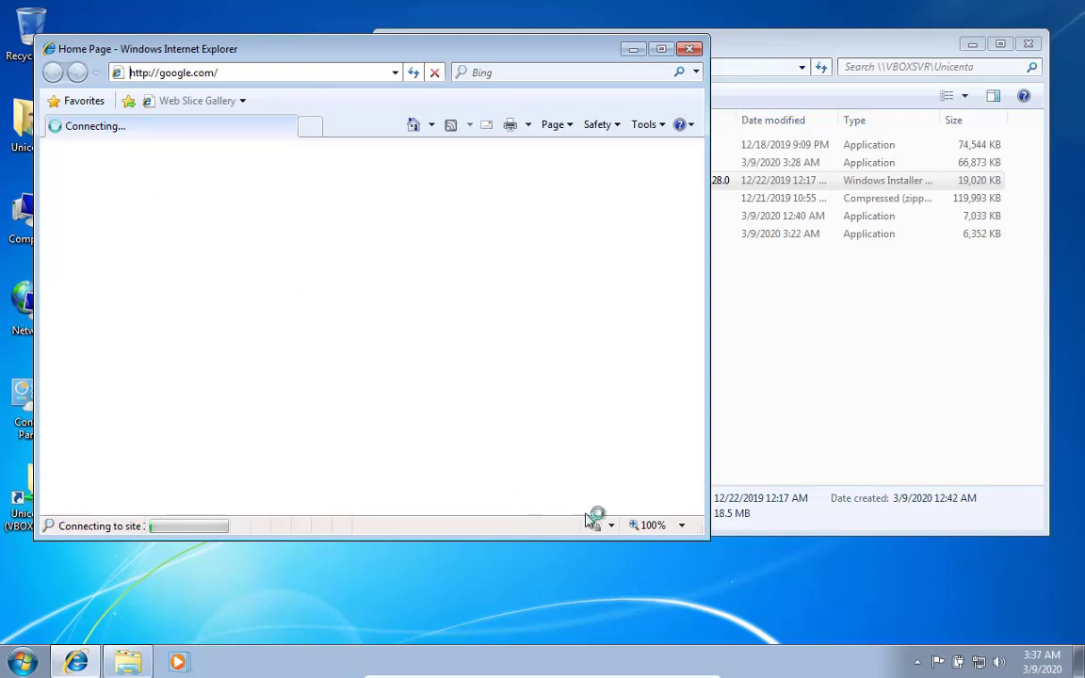
{"action": "left_click_drag", "start_coordinate": [707, 537], "coordinate": [796, 591]}
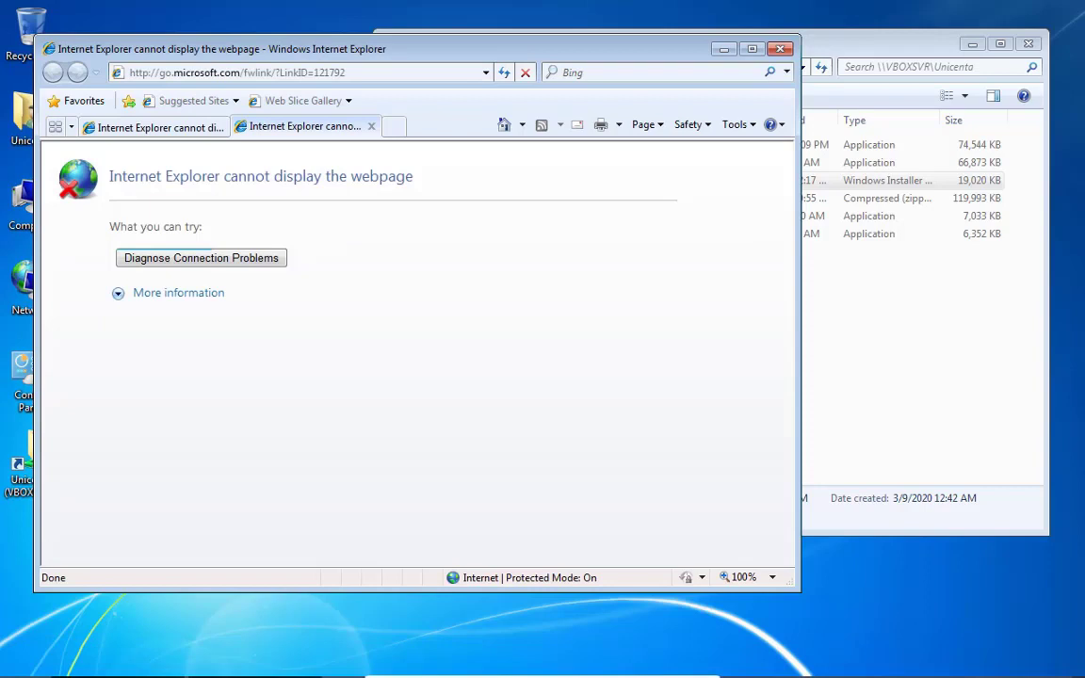
Refresh the Unicenta folder and install .NET Framework 4.5.2 from NDP452-KB2901907-x86-x64-AllOS-ENU, accepting the license
{"action": "right_click", "coordinate": [942, 335]}
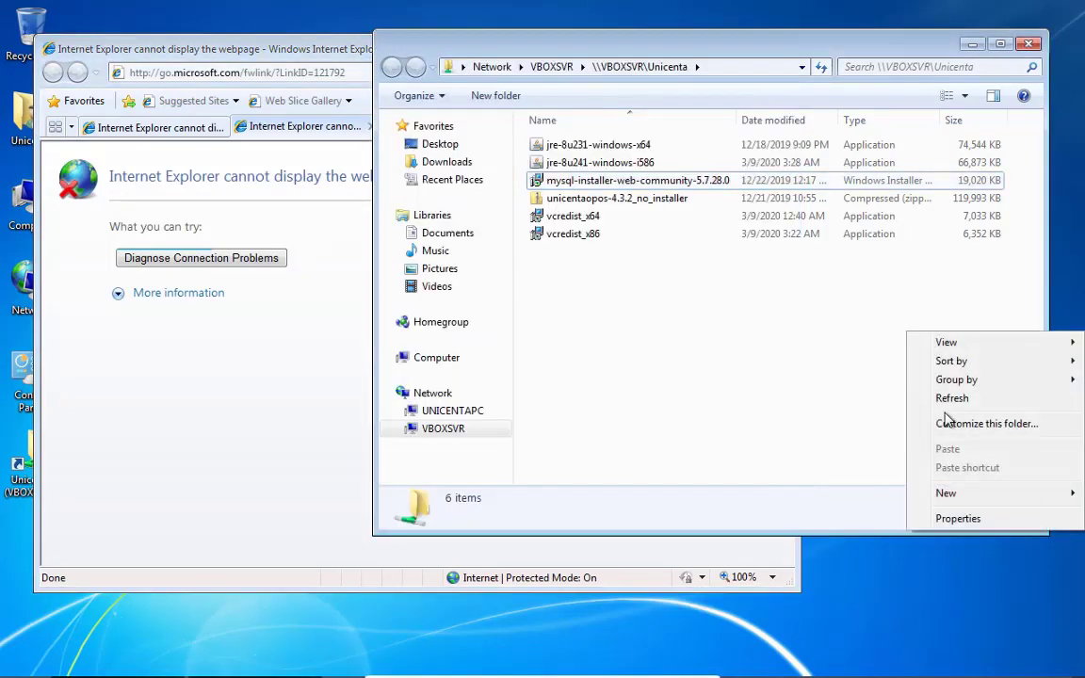
{"action": "left_click", "coordinate": [979, 399]}
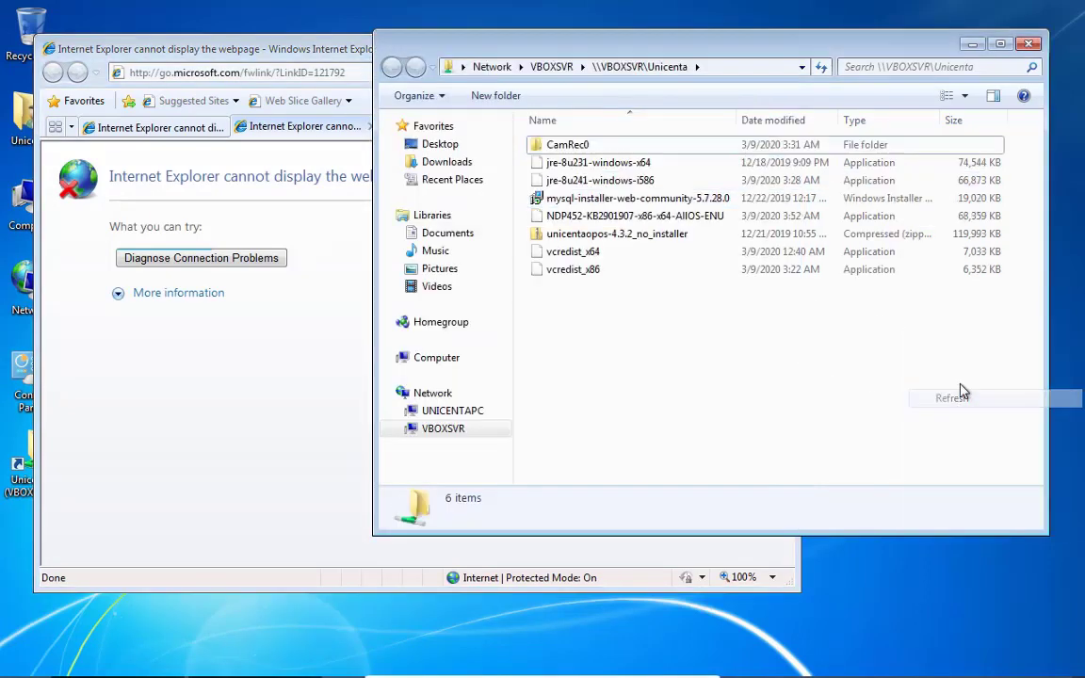
{"action": "left_click", "coordinate": [605, 218]}
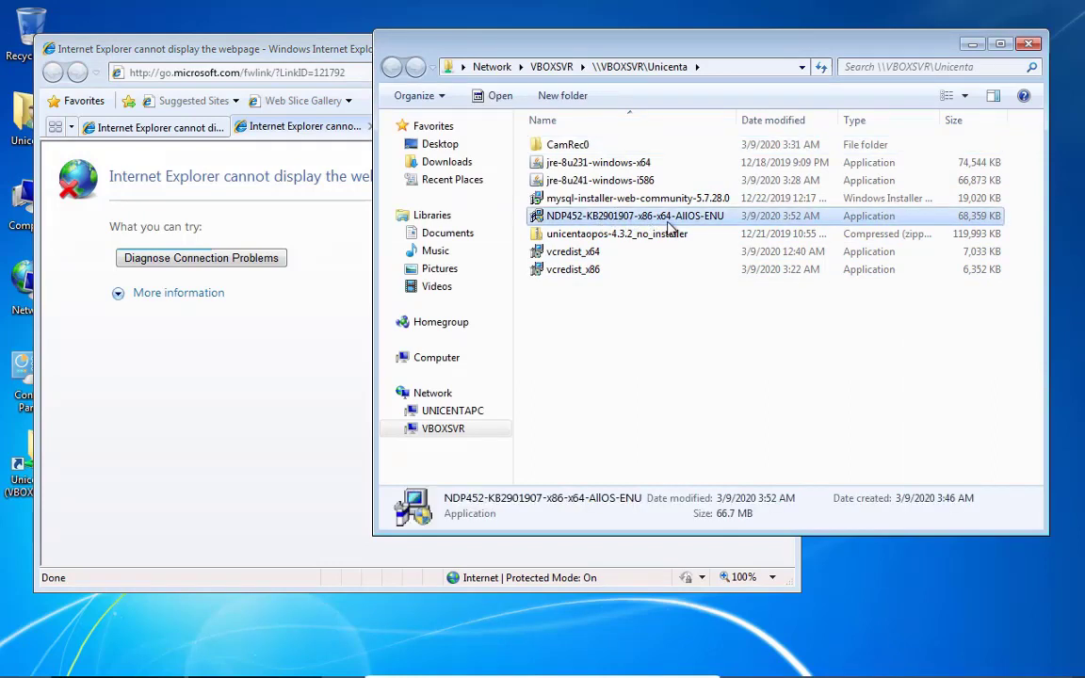
{"action": "double_click", "coordinate": [671, 226]}
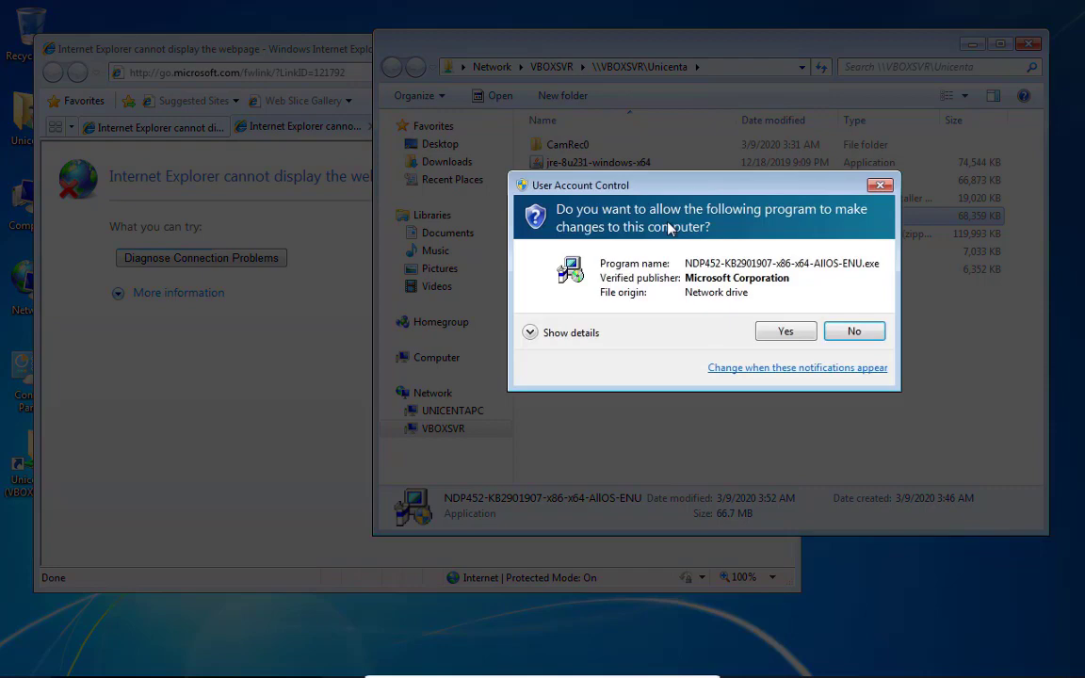
{"action": "left_click", "coordinate": [787, 333]}
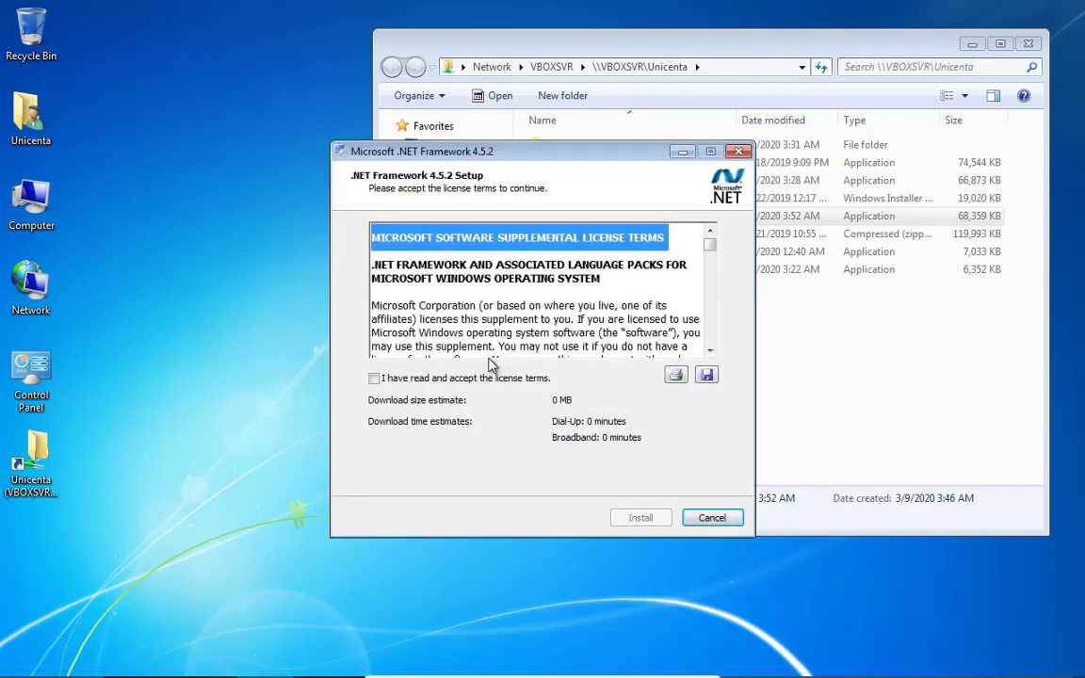
{"action": "left_click", "coordinate": [485, 378]}
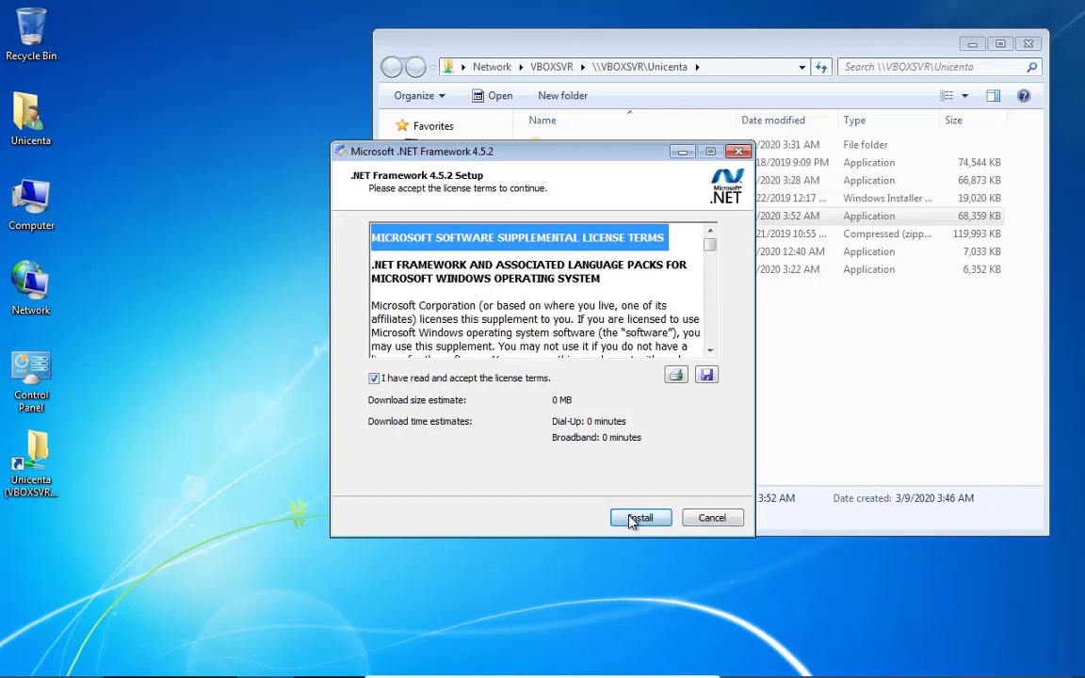
{"action": "left_click", "coordinate": [635, 517]}
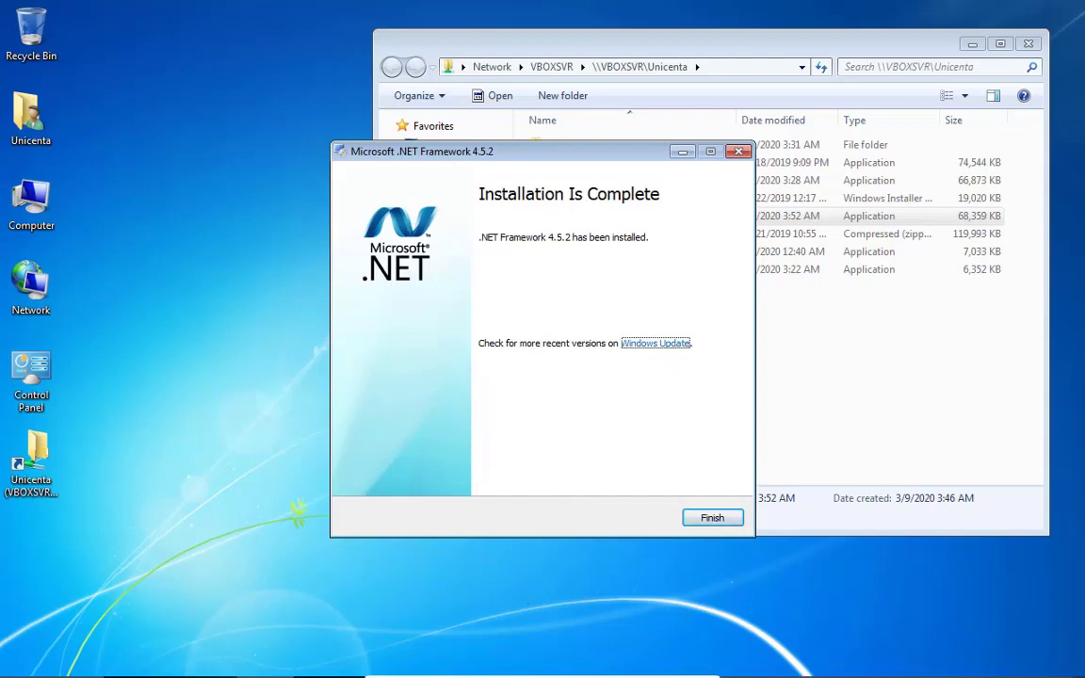
{"action": "left_click", "coordinate": [713, 518]}
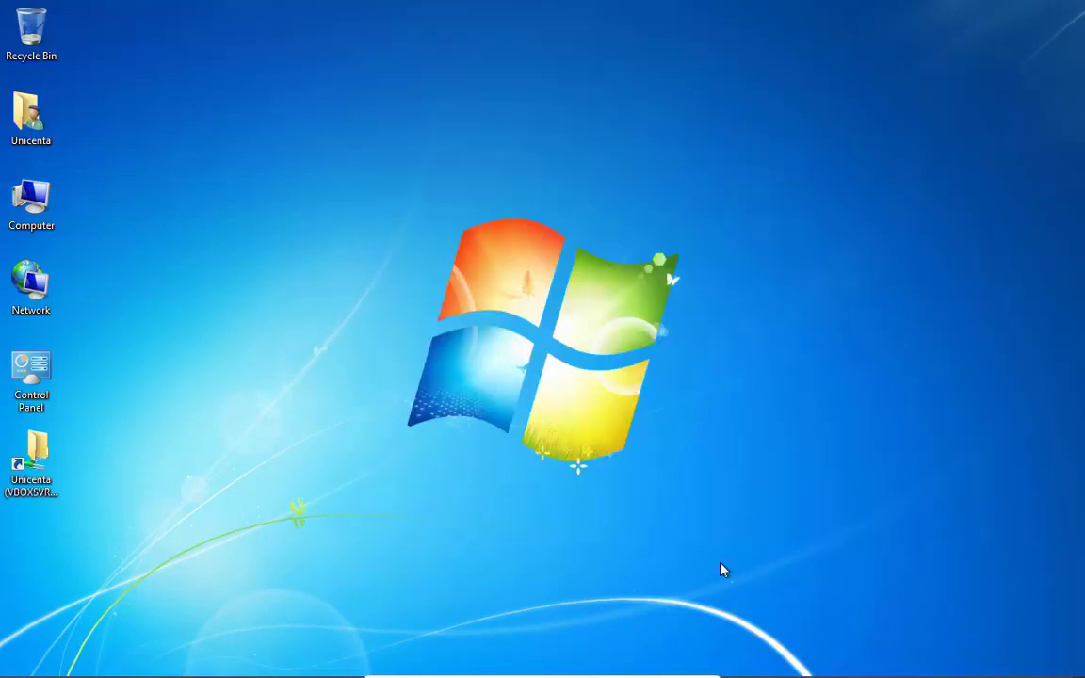
Run mysql-installer-web-community-5.7.28.0.msi from the Unicenta folder, approving the security warning and both UAC prompts
{"action": "double_click", "coordinate": [42, 476]}
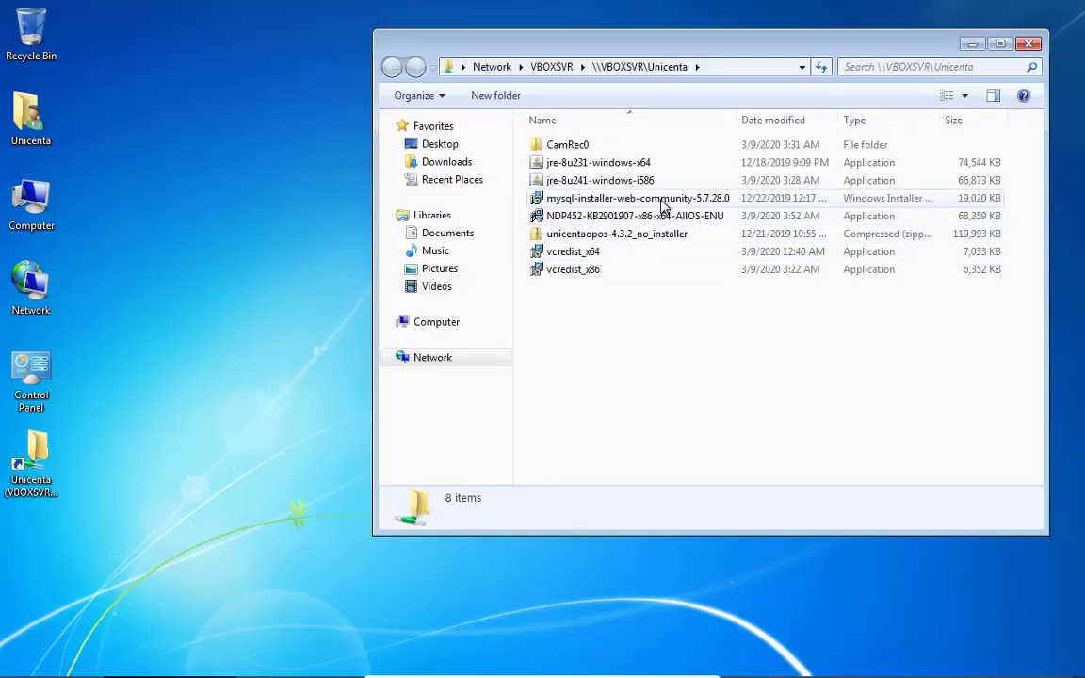
{"action": "left_click", "coordinate": [664, 201]}
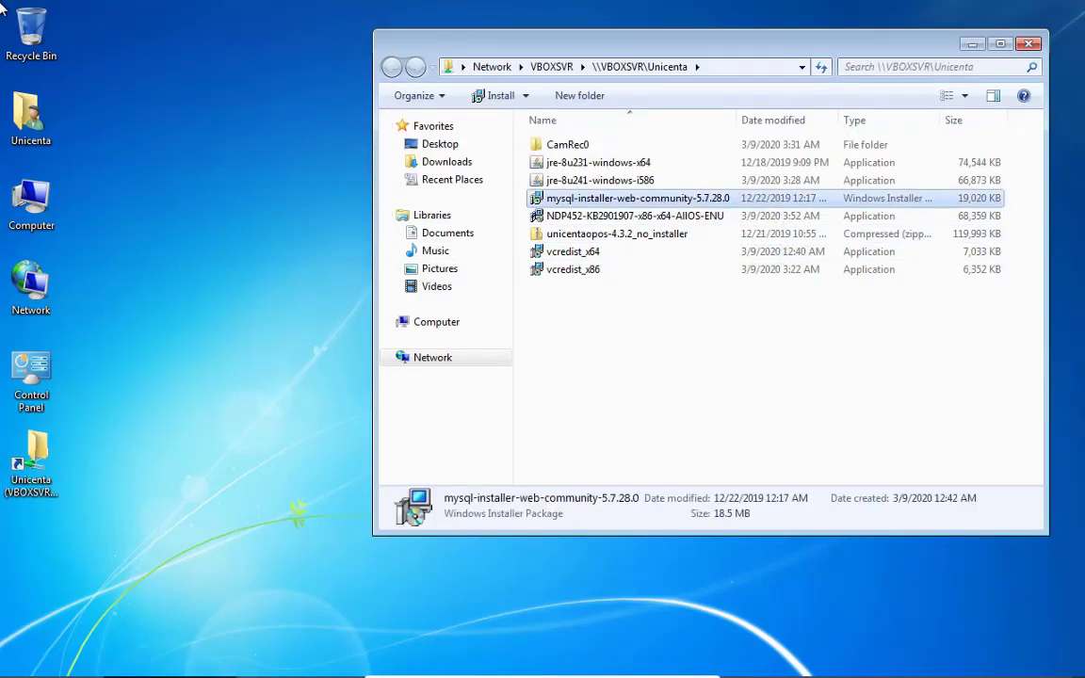
{"action": "key", "text": "Return"}
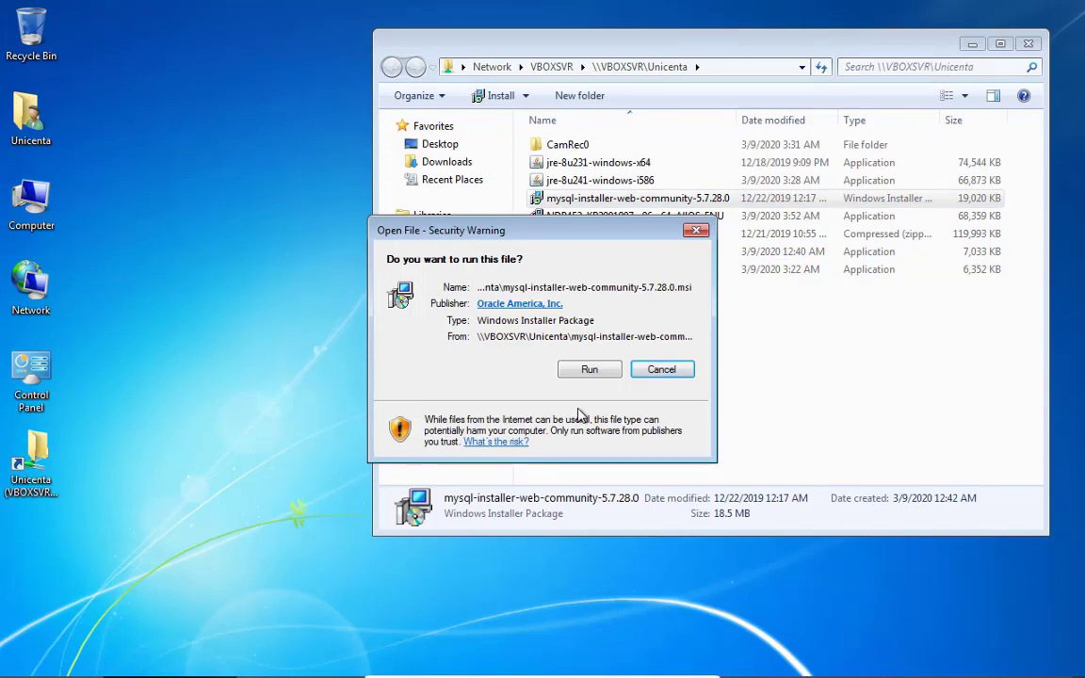
{"action": "left_click", "coordinate": [592, 370]}
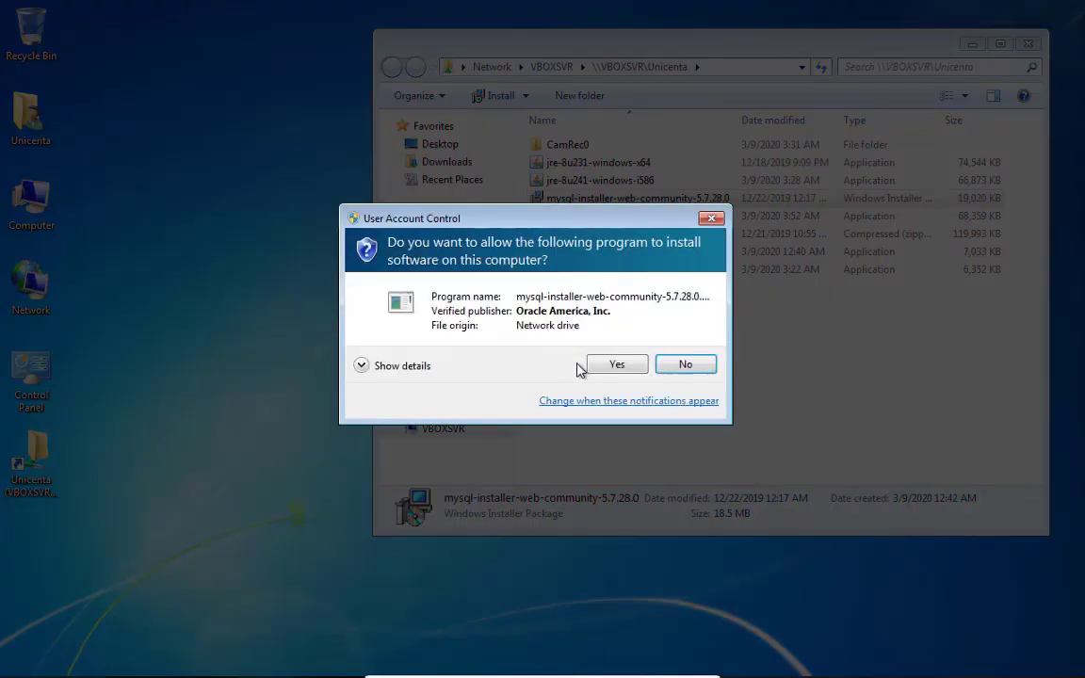
{"action": "left_click", "coordinate": [596, 370]}
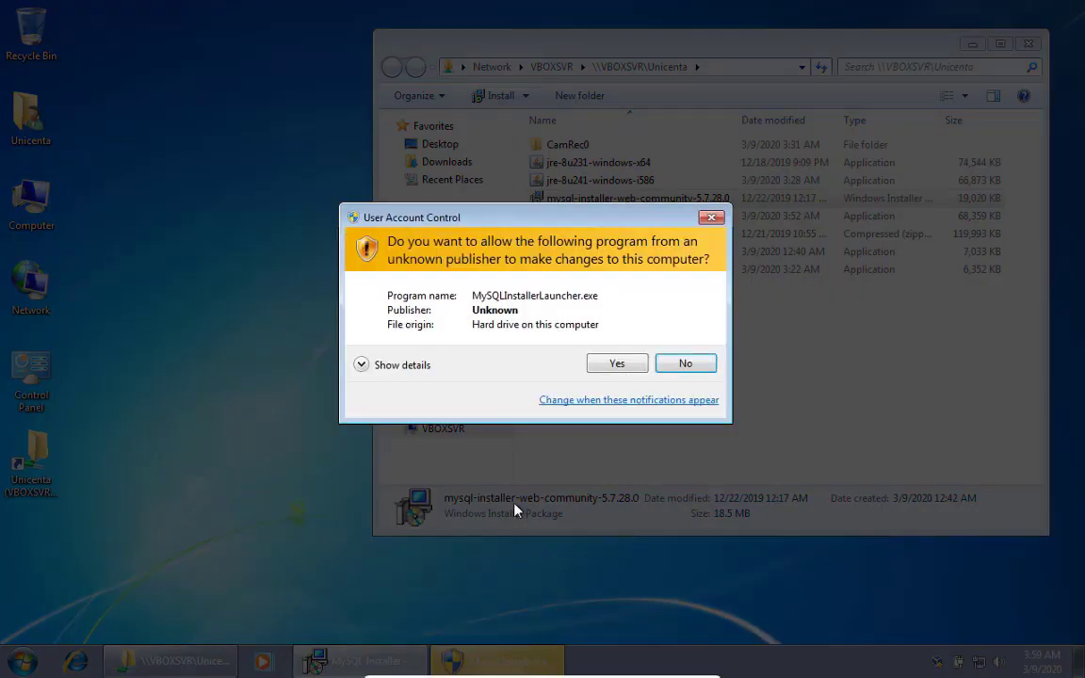
{"action": "left_click", "coordinate": [593, 373]}
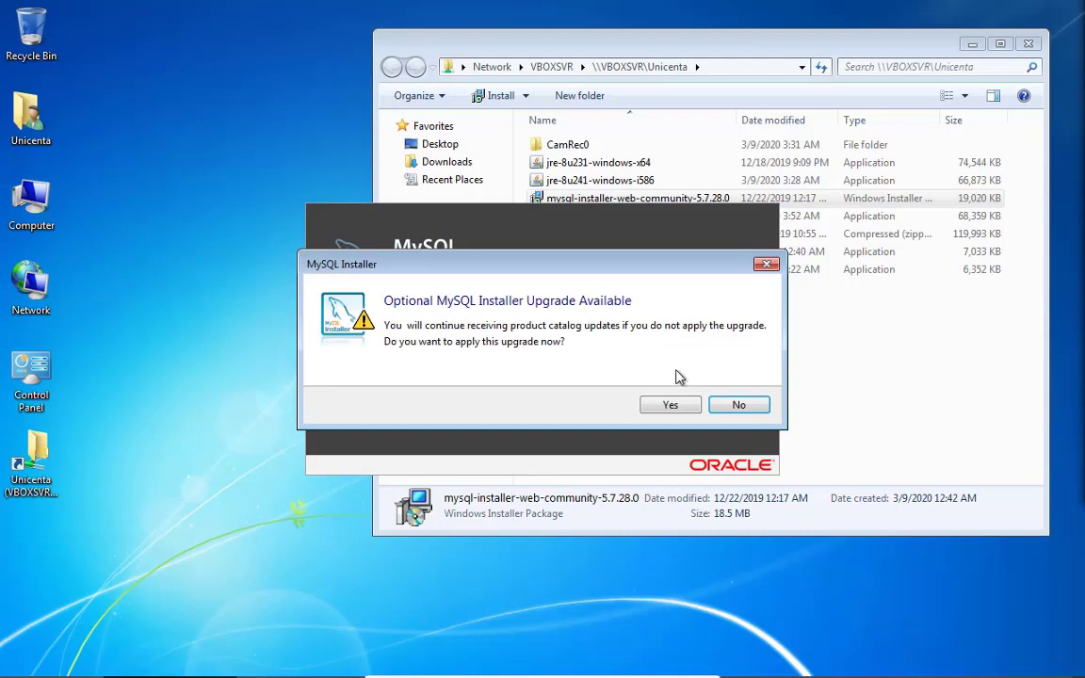
Decline the installer upgrade and pick the Server only setup type
{"action": "left_click", "coordinate": [733, 404]}
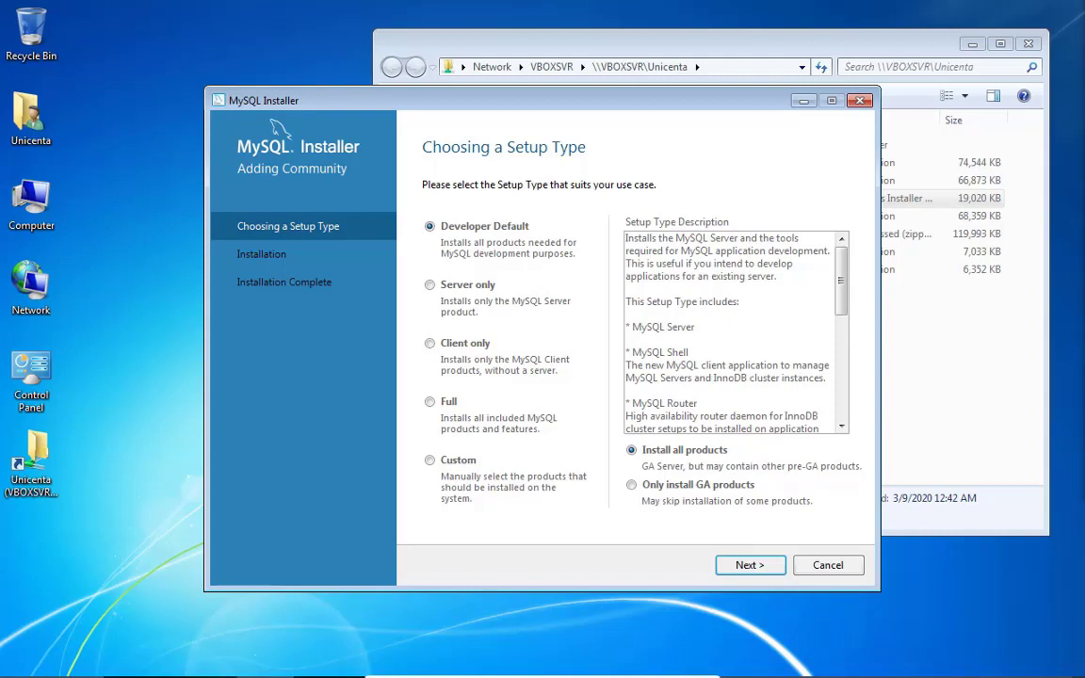
{"action": "left_click", "coordinate": [432, 285]}
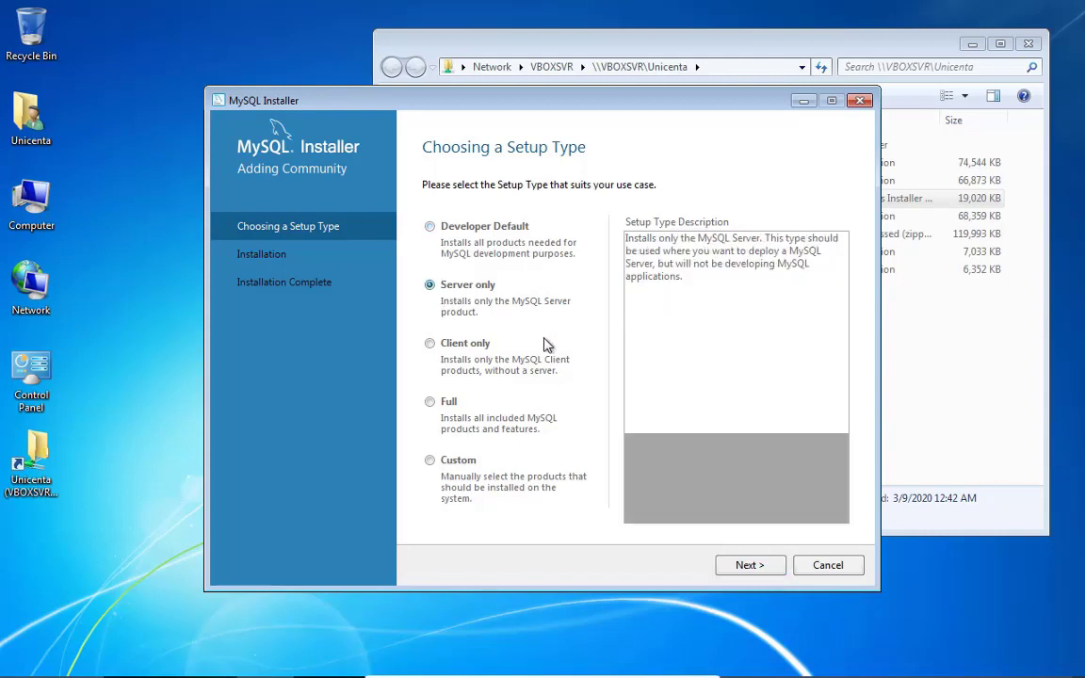
{"action": "left_click", "coordinate": [770, 564]}
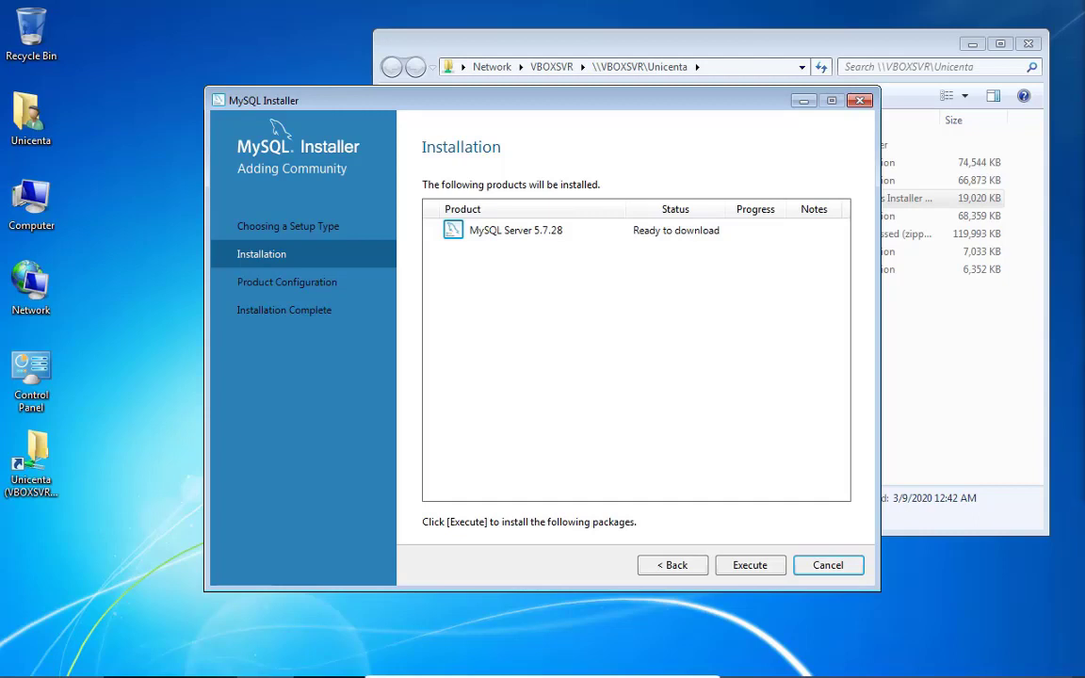
Execute the MySQL Server 5.7.28 install and continue once it shows Complete
{"action": "left_click", "coordinate": [732, 575]}
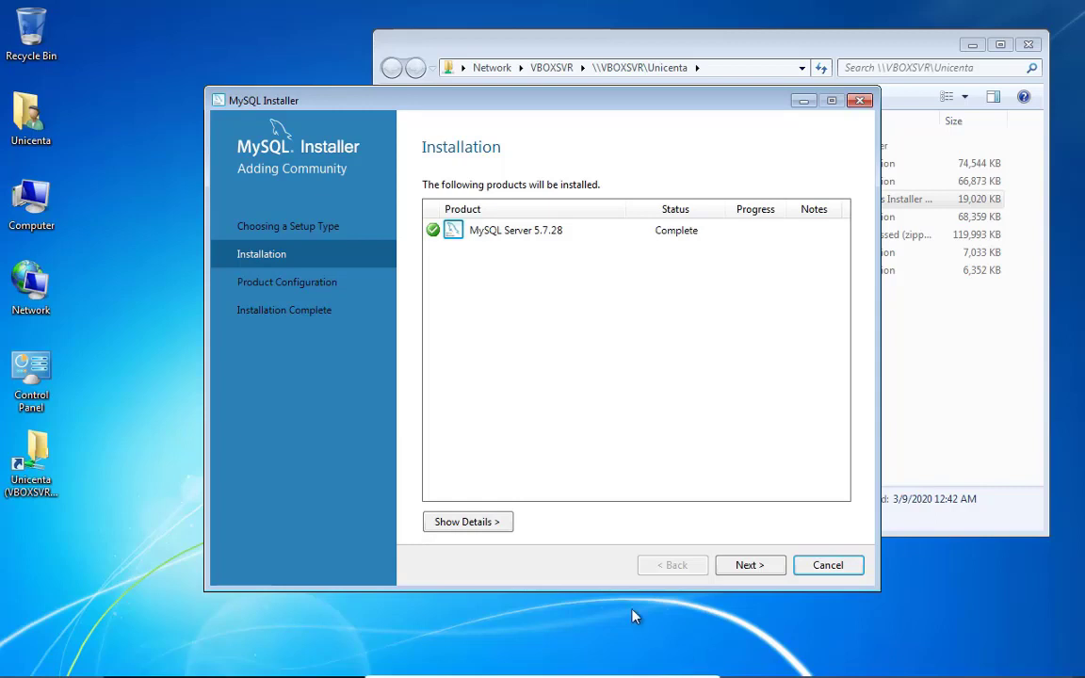
{"action": "left_click", "coordinate": [772, 566]}
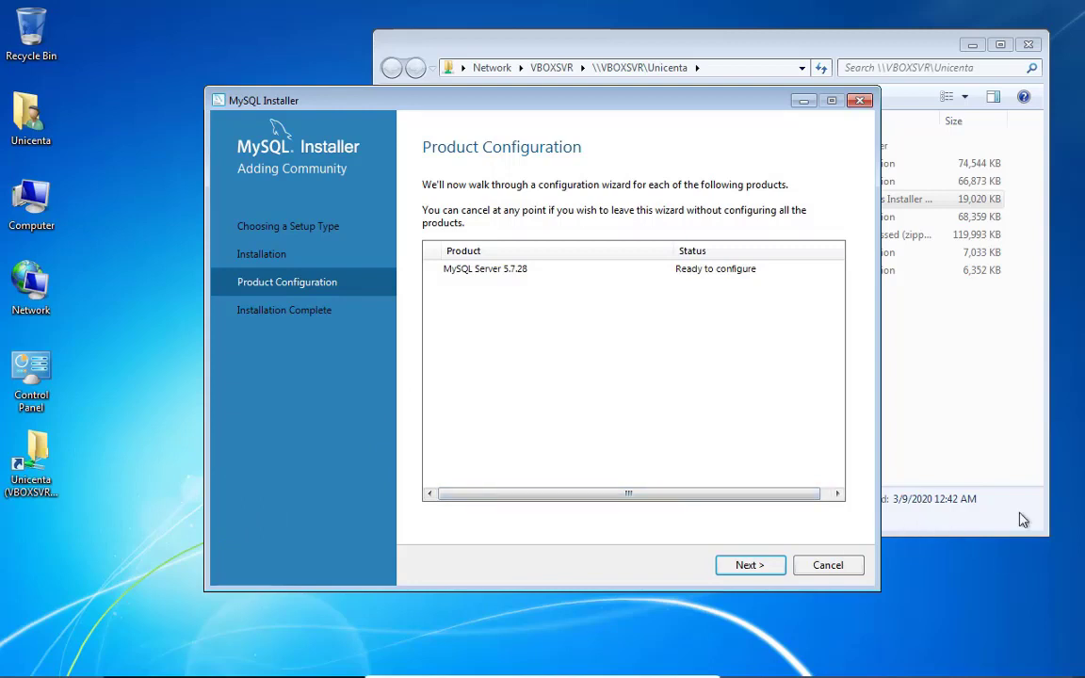
Keep standalone server and Development Computer config type, advancing to Accounts and Roles
{"action": "left_click", "coordinate": [771, 567]}
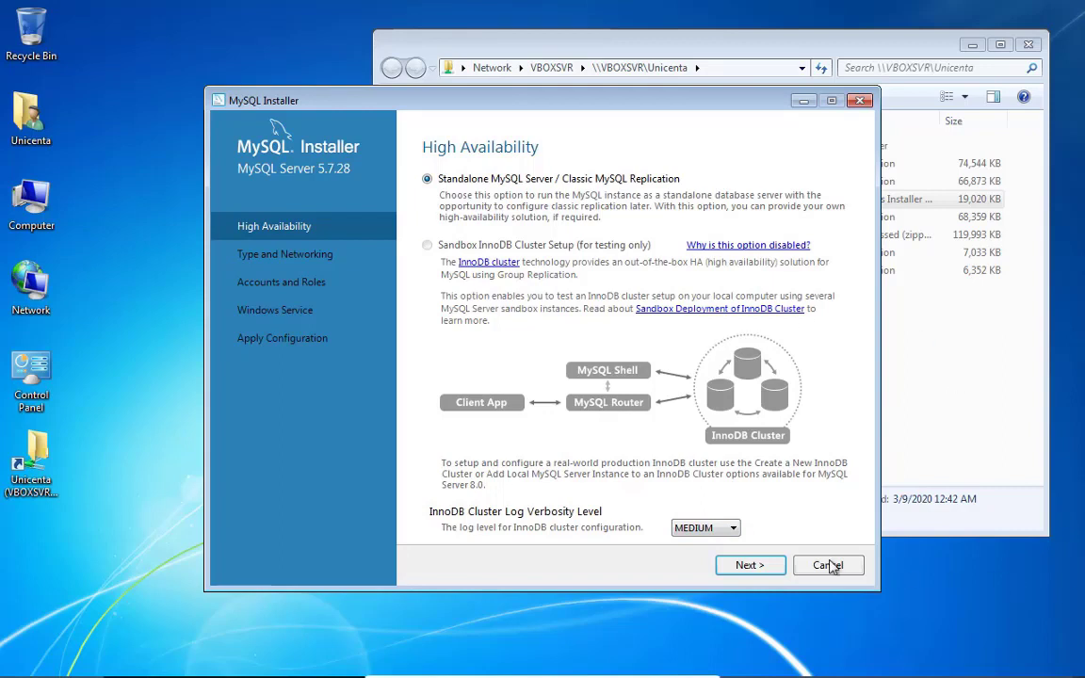
{"action": "left_click", "coordinate": [737, 566]}
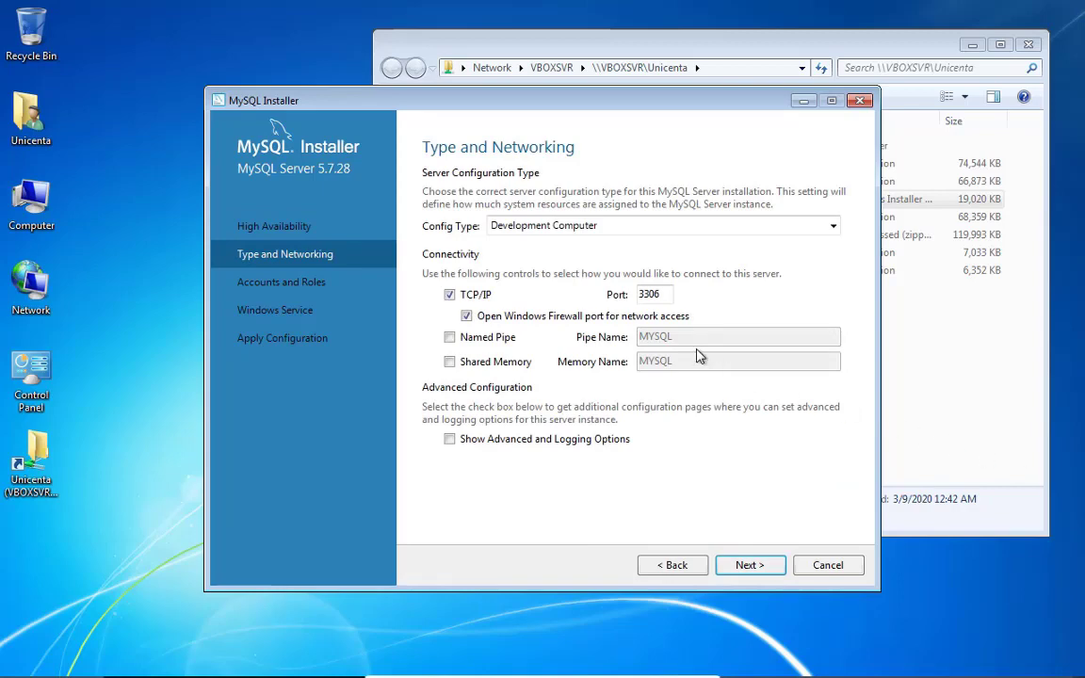
{"action": "left_click", "coordinate": [565, 227]}
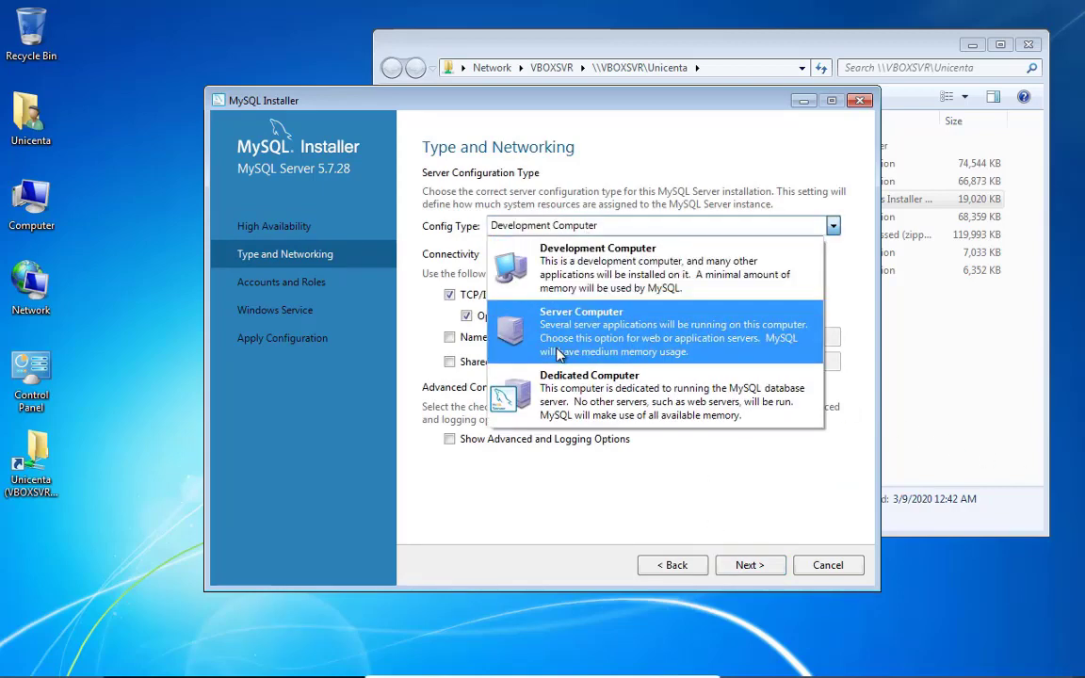
{"action": "left_click", "coordinate": [605, 269]}
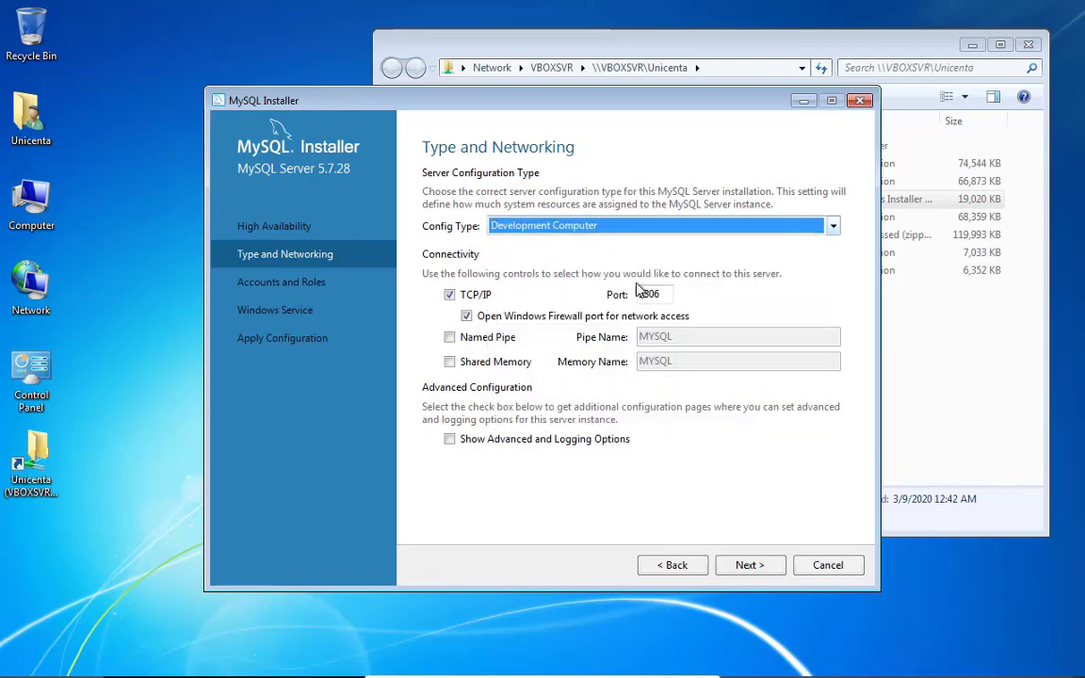
{"action": "left_click", "coordinate": [749, 567]}
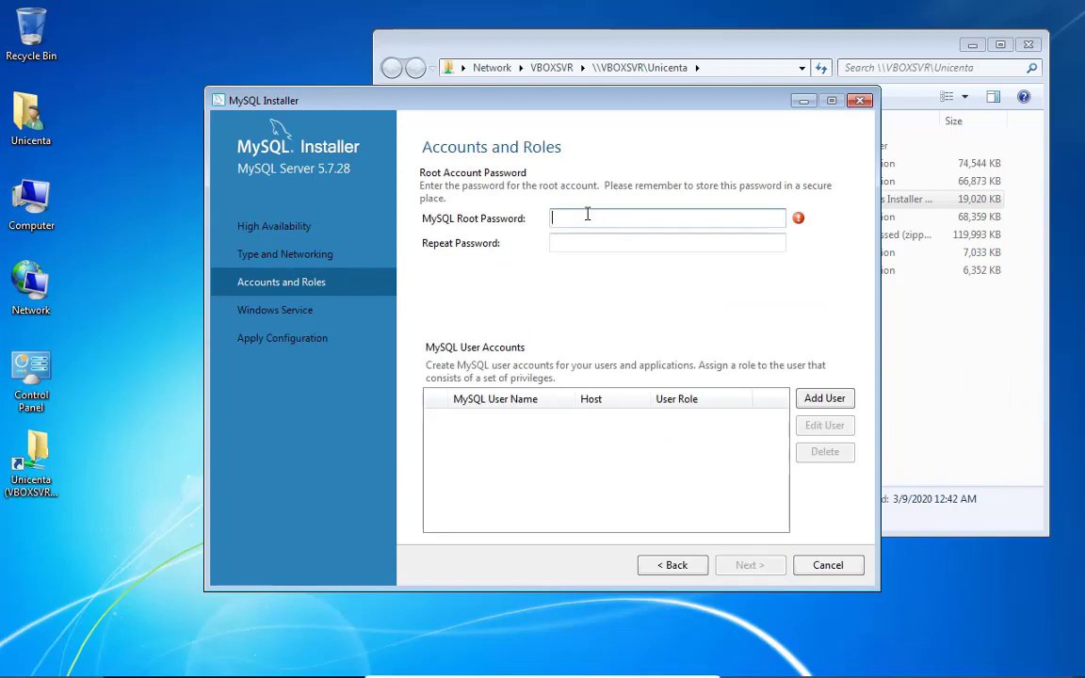
Move the installer aside, create a New Text Document on the desktop, and open it in Notepad
{"action": "left_click_drag", "start_coordinate": [619, 102], "coordinate": [749, 115]}
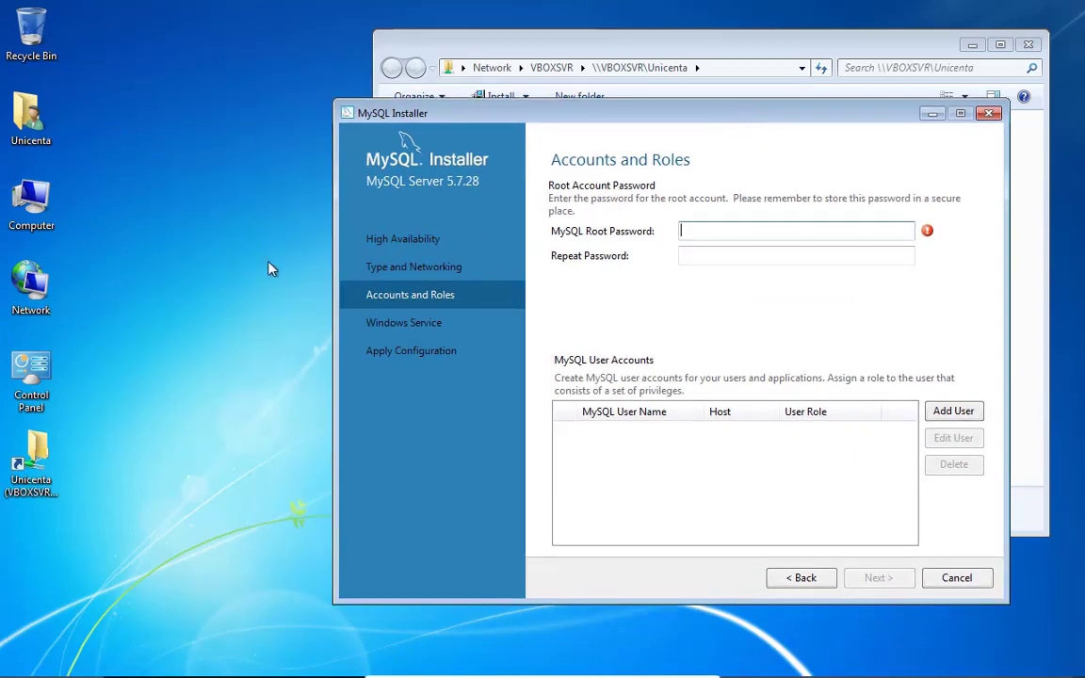
{"action": "right_click", "coordinate": [162, 274]}
{"action": "mouse_move", "coordinate": [203, 386]}
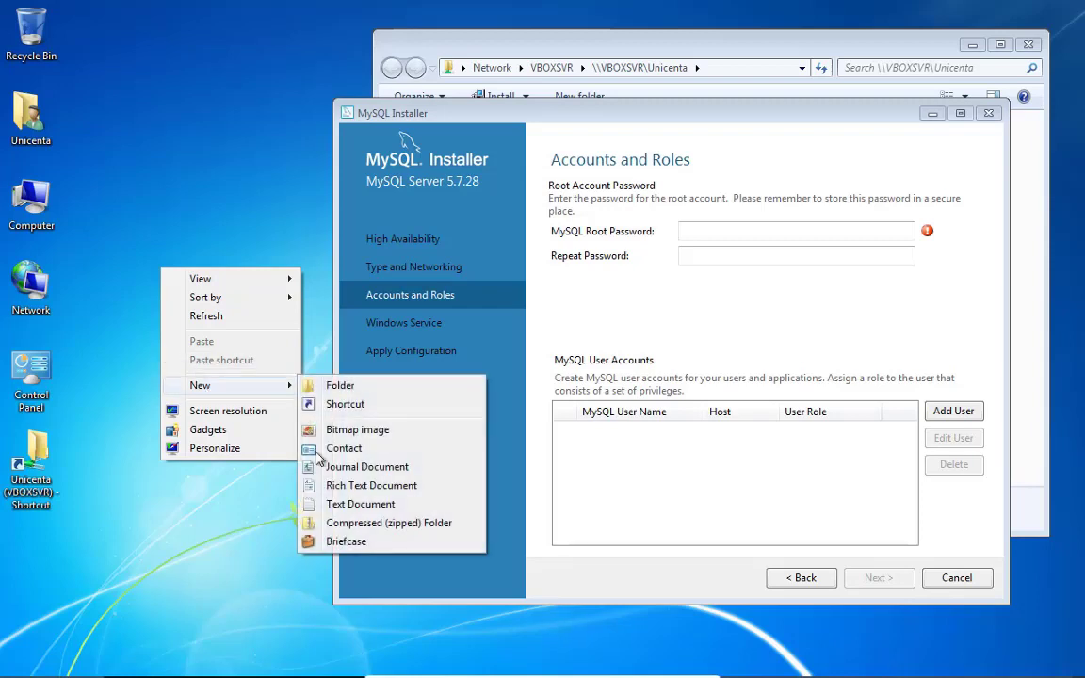
{"action": "left_click", "coordinate": [358, 504]}
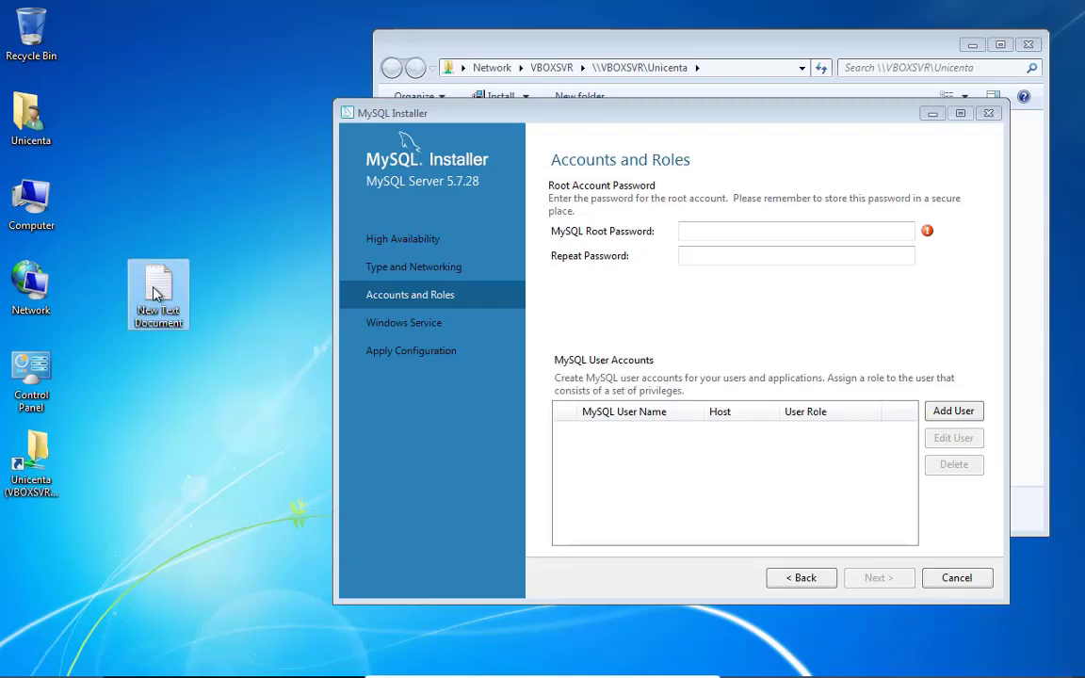
{"action": "double_click", "coordinate": [157, 295]}
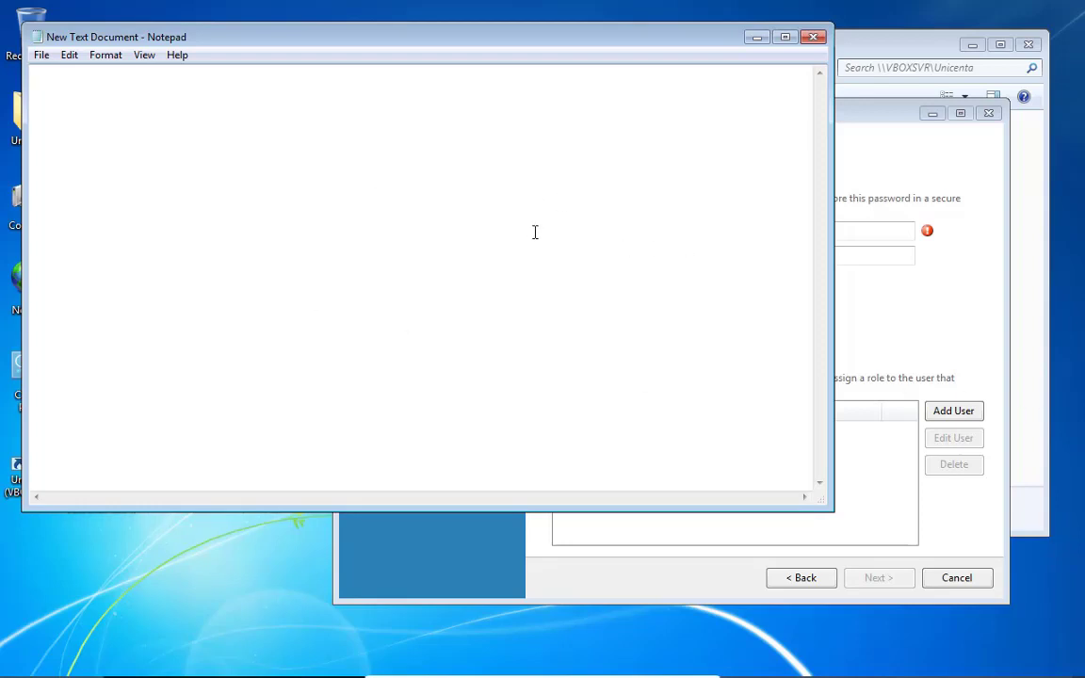
Note a short root password in Notepad and copy it
{"action": "type", "text": "12345"}
{"action": "left_click_drag", "start_coordinate": [72, 85], "coordinate": [34, 85]}
{"action": "right_click", "coordinate": [60, 83]}
{"action": "left_click", "coordinate": [102, 137]}
Paste the copied password into both MySQL Root Password and Repeat Password fields
{"action": "left_click", "coordinate": [865, 230]}
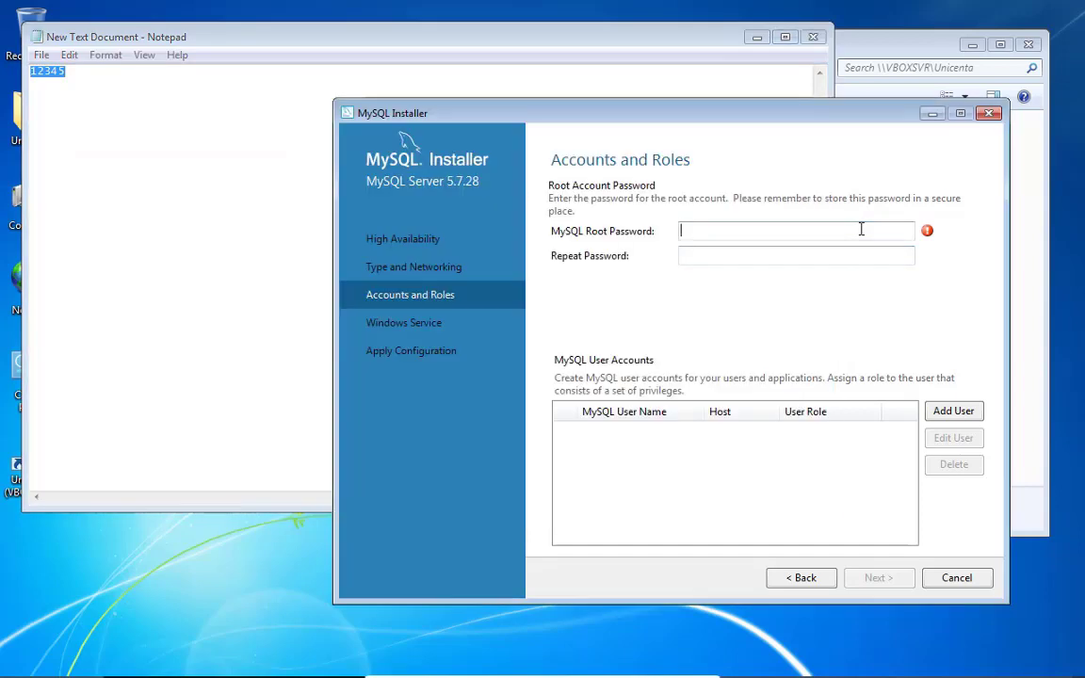
{"action": "right_click", "coordinate": [861, 230]}
{"action": "left_click", "coordinate": [890, 301]}
{"action": "right_click", "coordinate": [800, 252]}
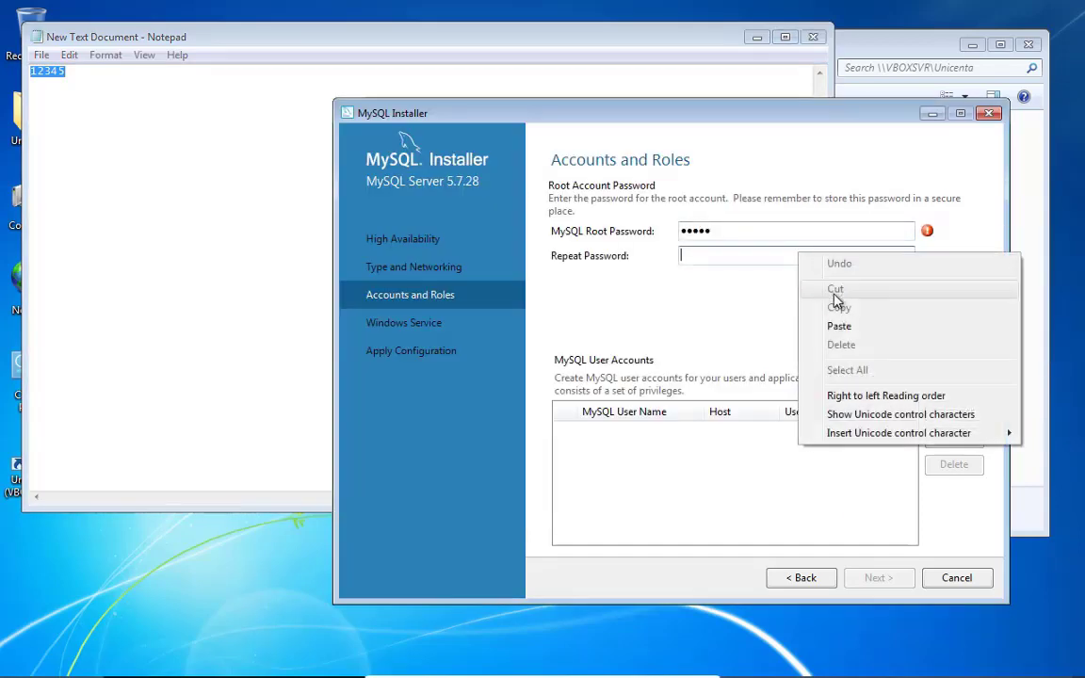
{"action": "left_click", "coordinate": [839, 326]}
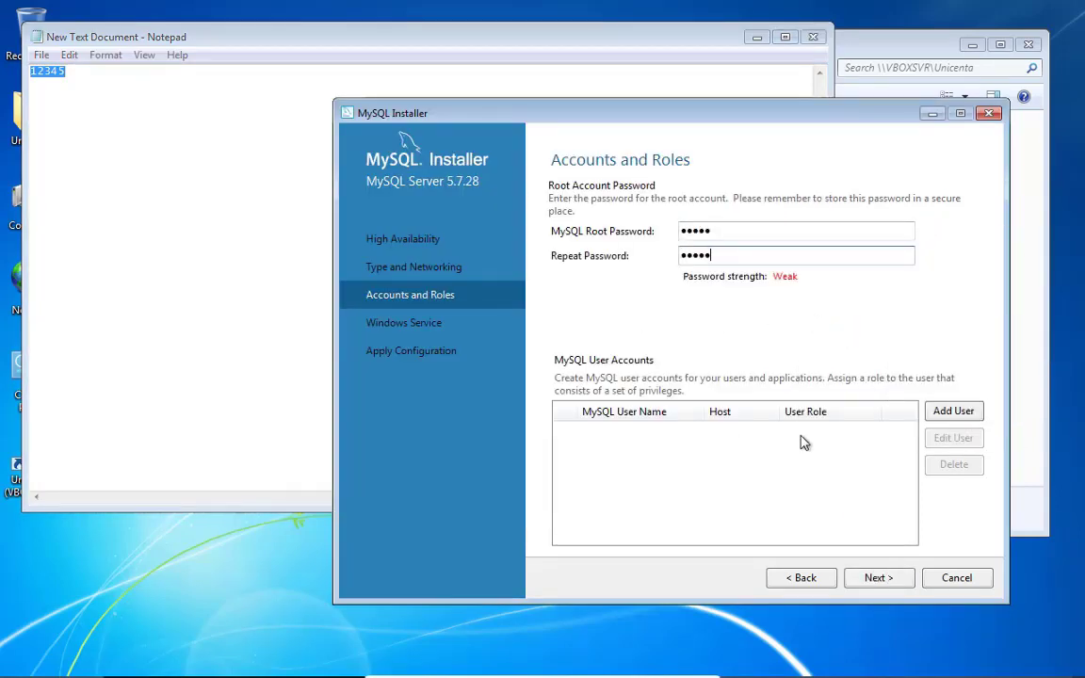
Start a new MySQL user account named 'unicenta' restricted to localhost
{"action": "left_click", "coordinate": [960, 421]}
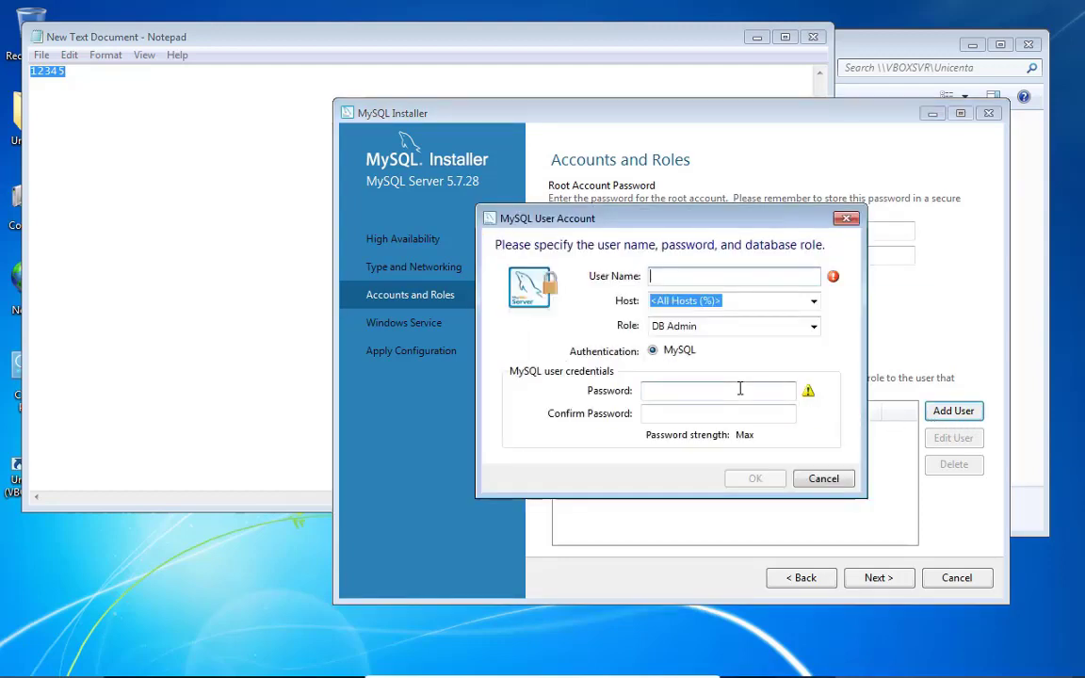
{"action": "type", "text": "uni"}
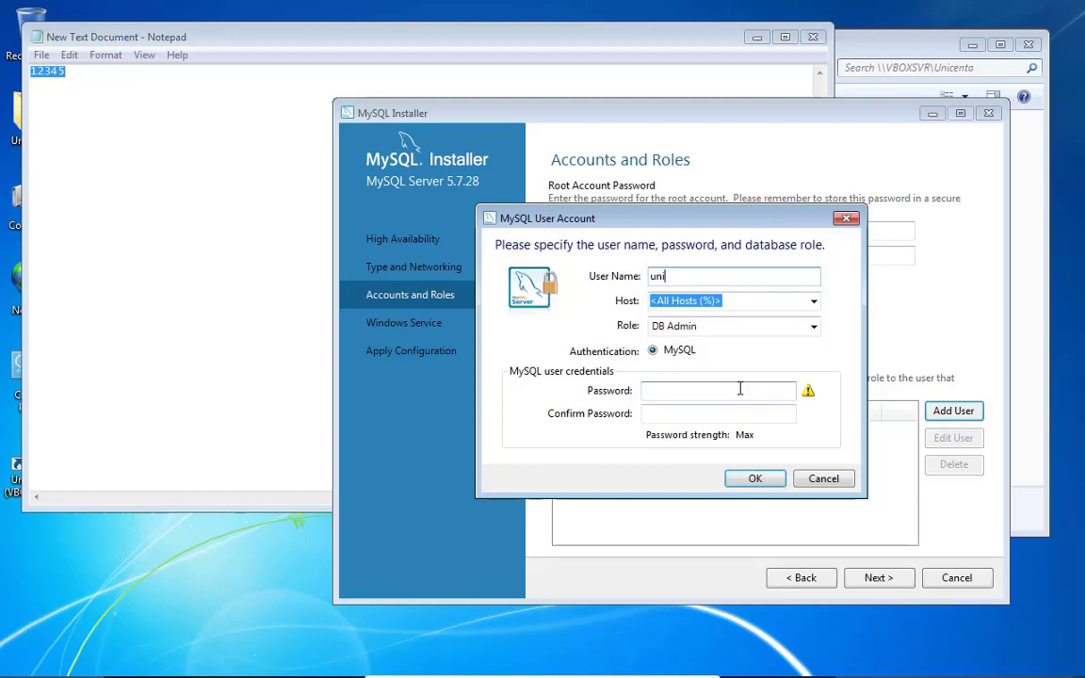
{"action": "type", "text": "centa"}
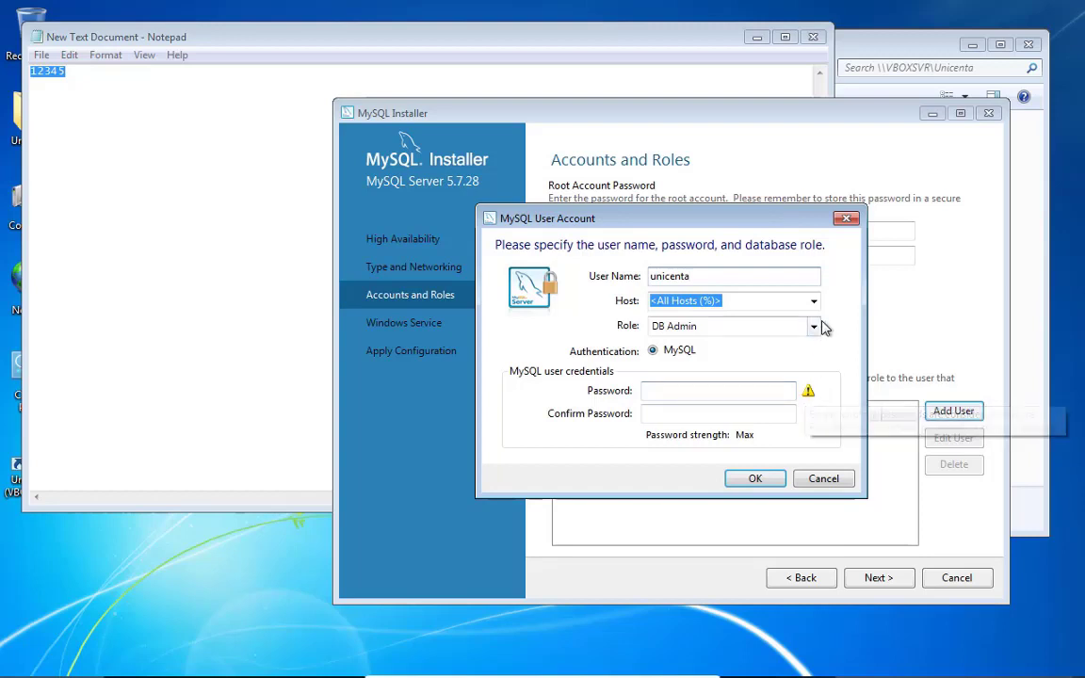
{"action": "left_click", "coordinate": [814, 302]}
{"action": "left_click", "coordinate": [727, 332]}
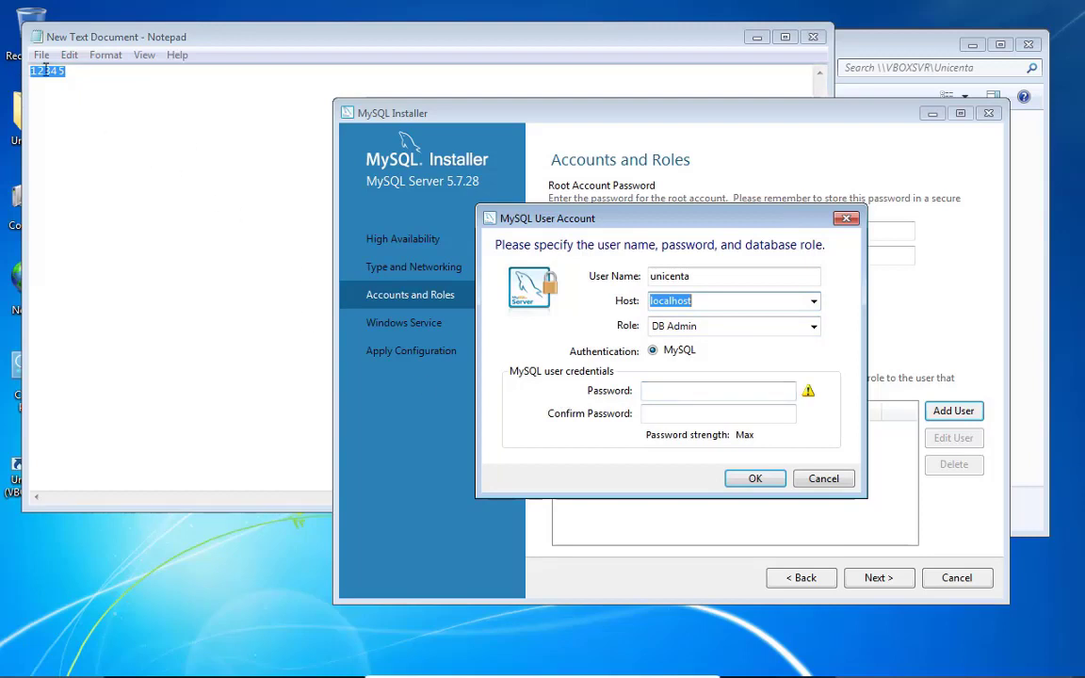
Copy the 'unicenta' user name onto a new line in the Notepad notes
{"action": "left_click", "coordinate": [676, 273]}
{"action": "double_click", "coordinate": [676, 275]}
{"action": "right_click", "coordinate": [675, 275]}
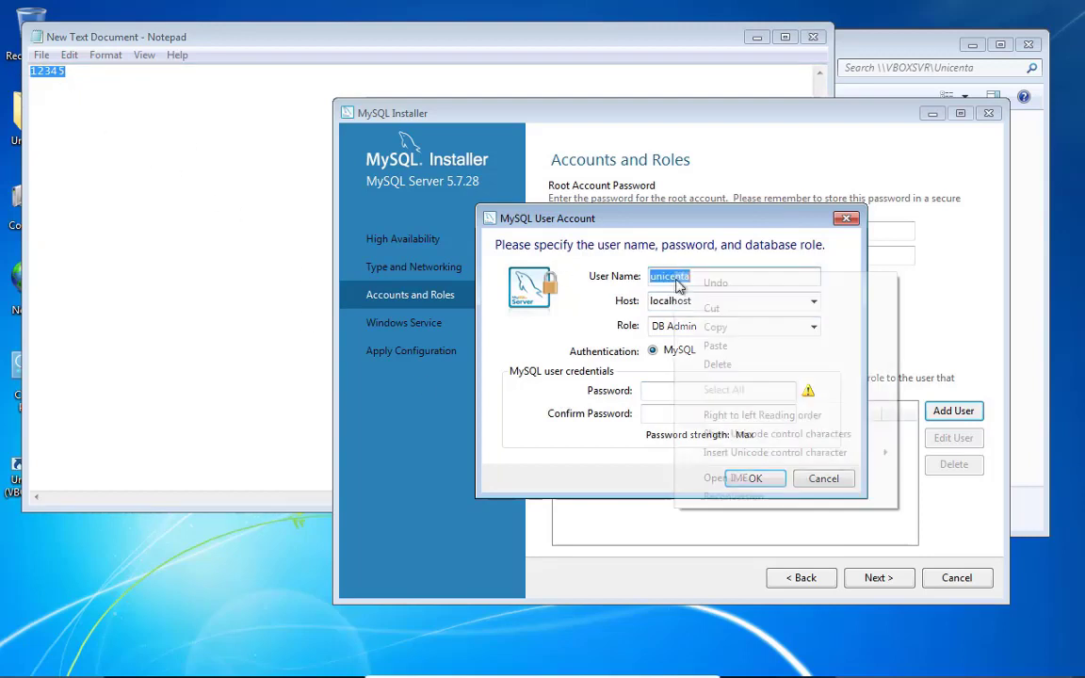
{"action": "left_click", "coordinate": [650, 325]}
{"action": "left_click", "coordinate": [223, 141]}
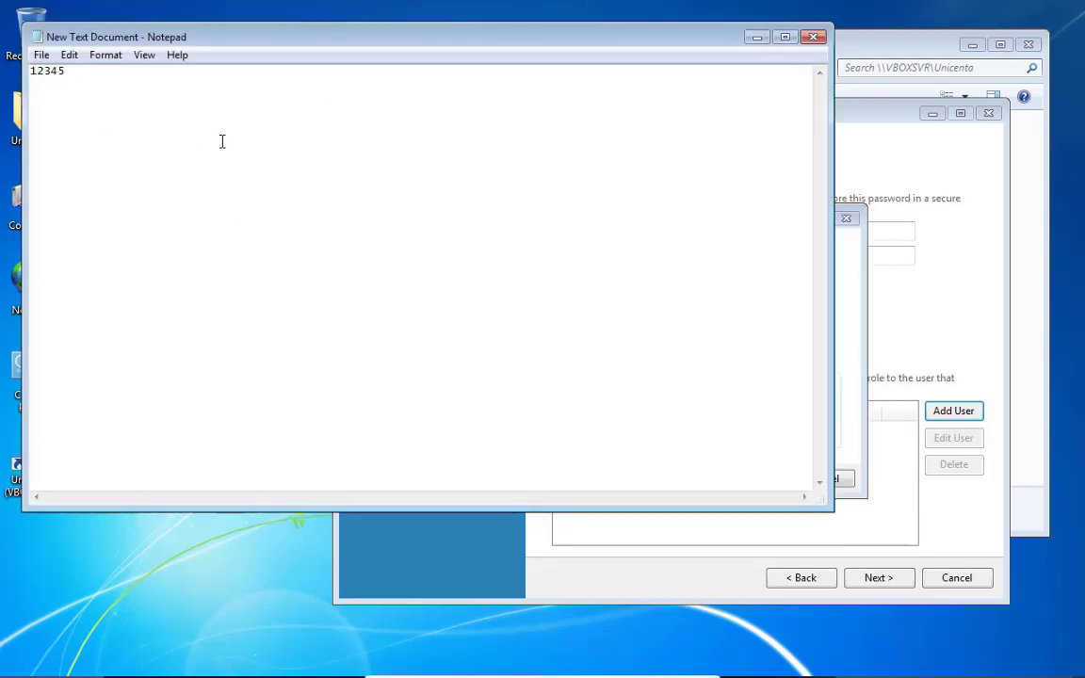
{"action": "key", "text": "Return"}
{"action": "key", "text": "ctrl+v"}
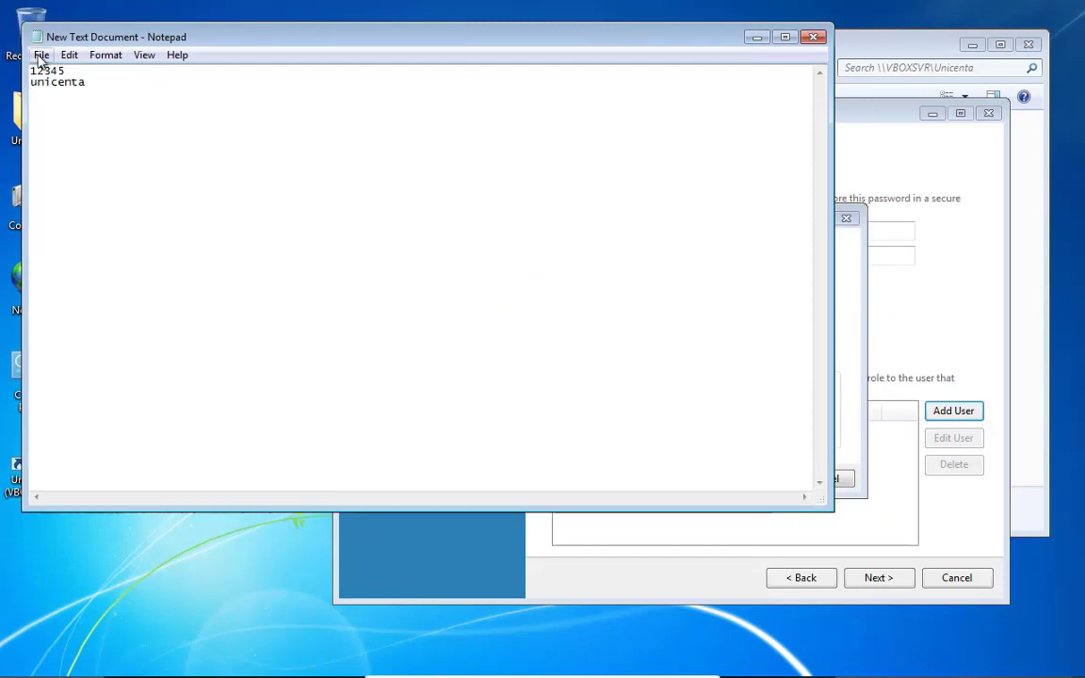
Paste the noted password into Password and Confirm Password, then add the DB Admin user
{"action": "double_click", "coordinate": [45, 71]}
{"action": "right_click", "coordinate": [46, 72]}
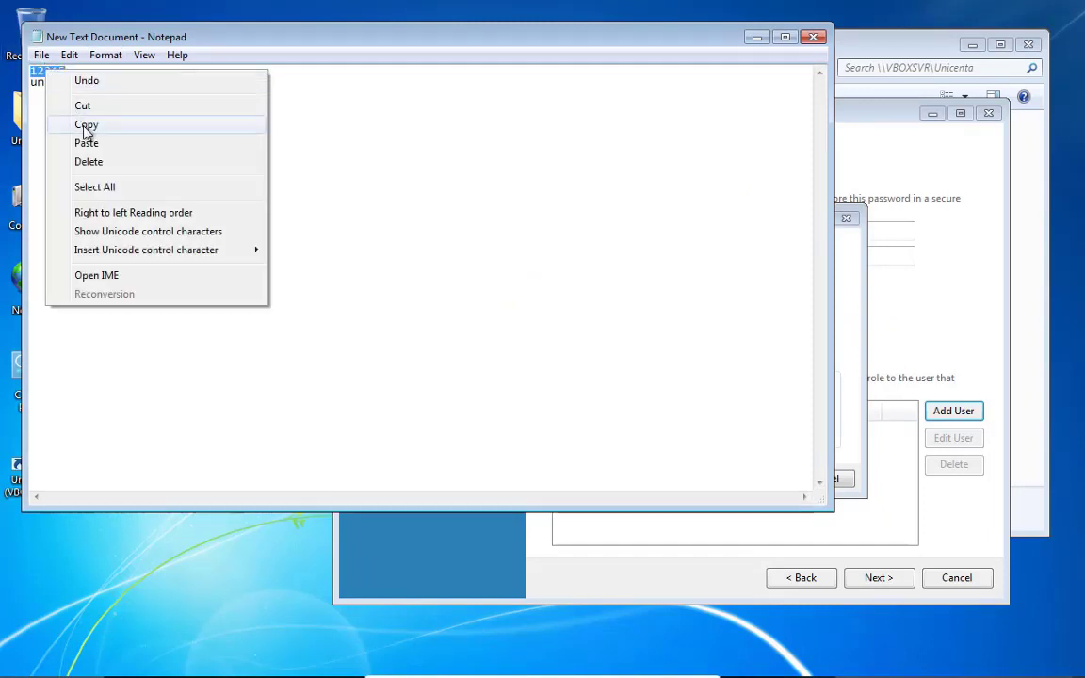
{"action": "left_click", "coordinate": [83, 124]}
{"action": "key", "text": "alt+Tab"}
{"action": "left_click", "coordinate": [690, 389]}
{"action": "right_click", "coordinate": [691, 389]}
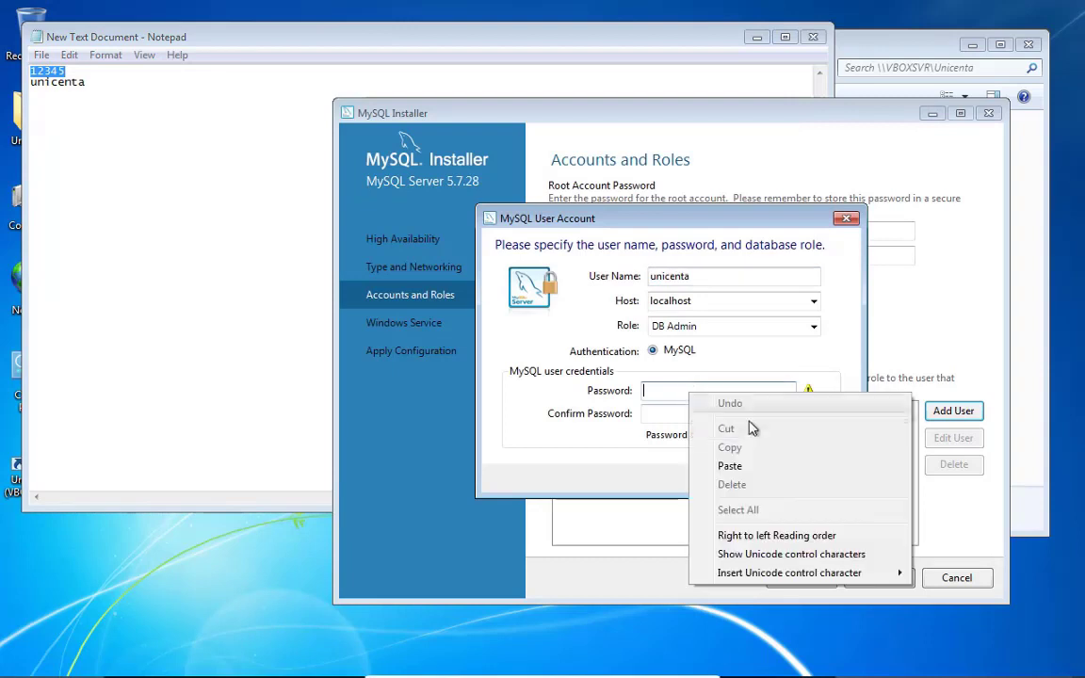
{"action": "left_click", "coordinate": [751, 462]}
{"action": "right_click", "coordinate": [750, 416]}
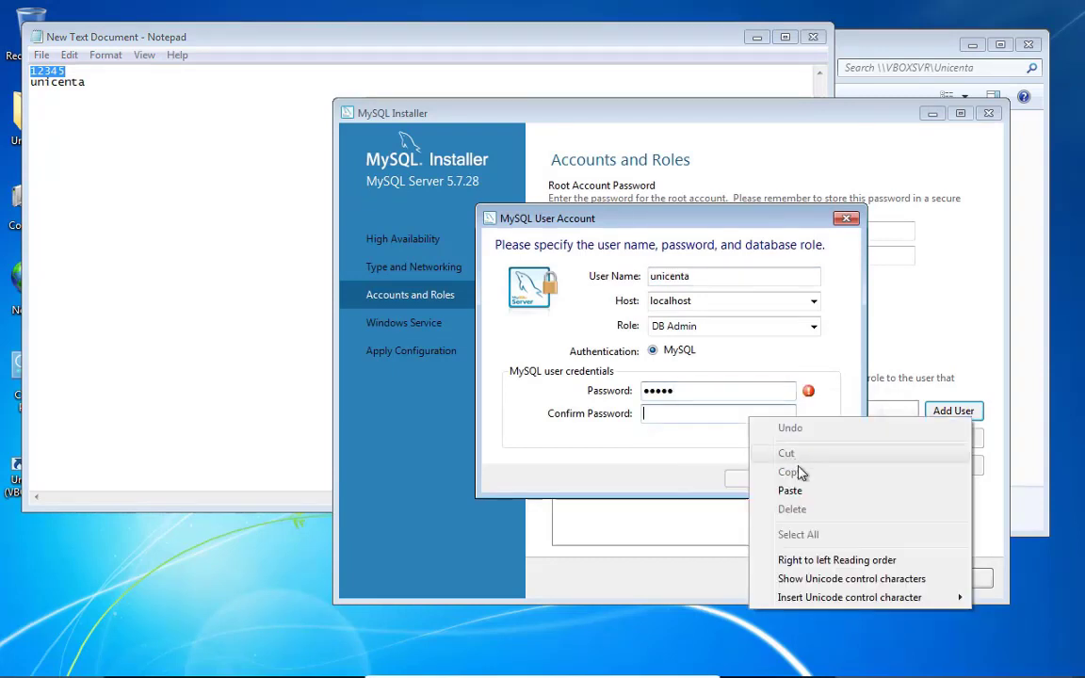
{"action": "left_click", "coordinate": [780, 489]}
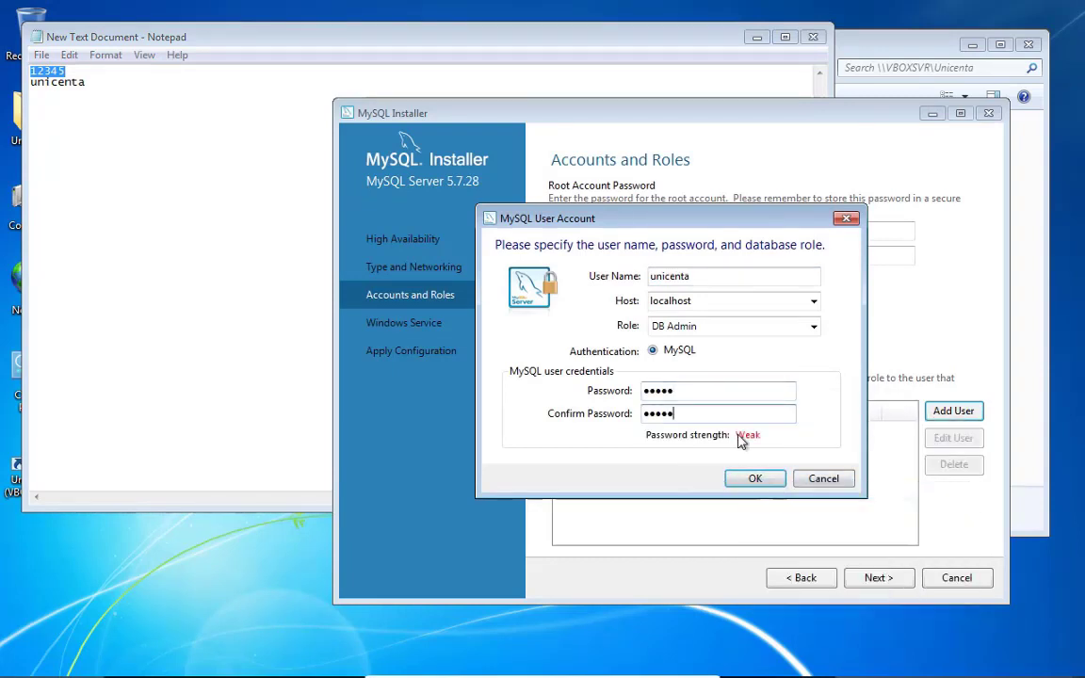
{"action": "left_click", "coordinate": [752, 480]}
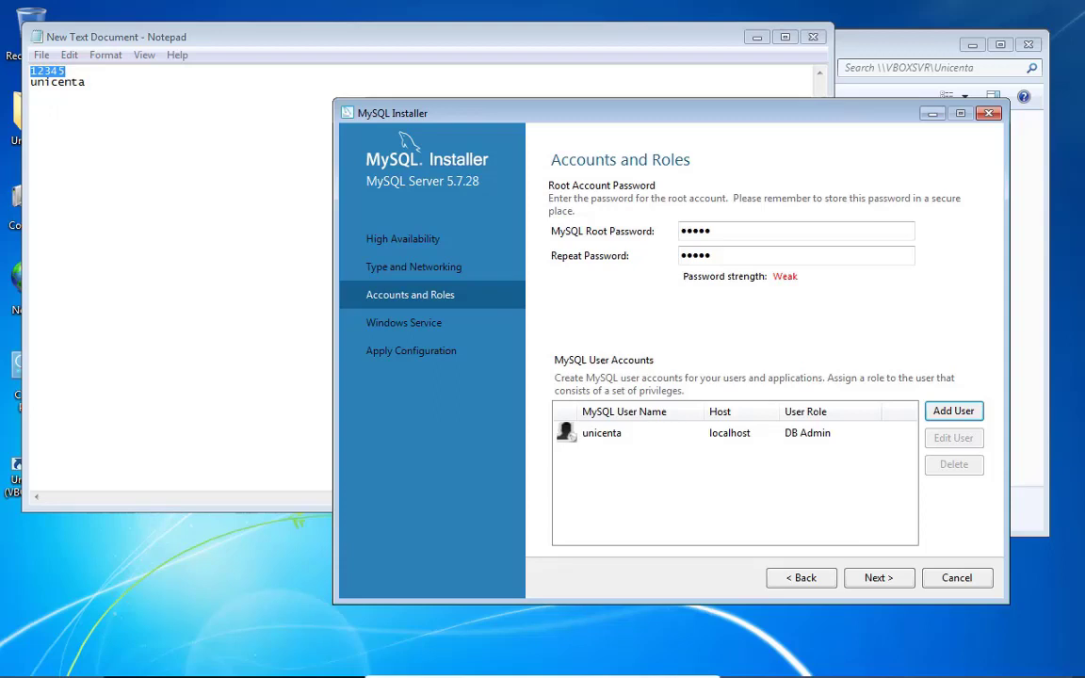
Go past Windows Service to Apply Configuration and execute the MySQL Server 5.7.28 configuration
{"action": "left_click", "coordinate": [877, 577]}
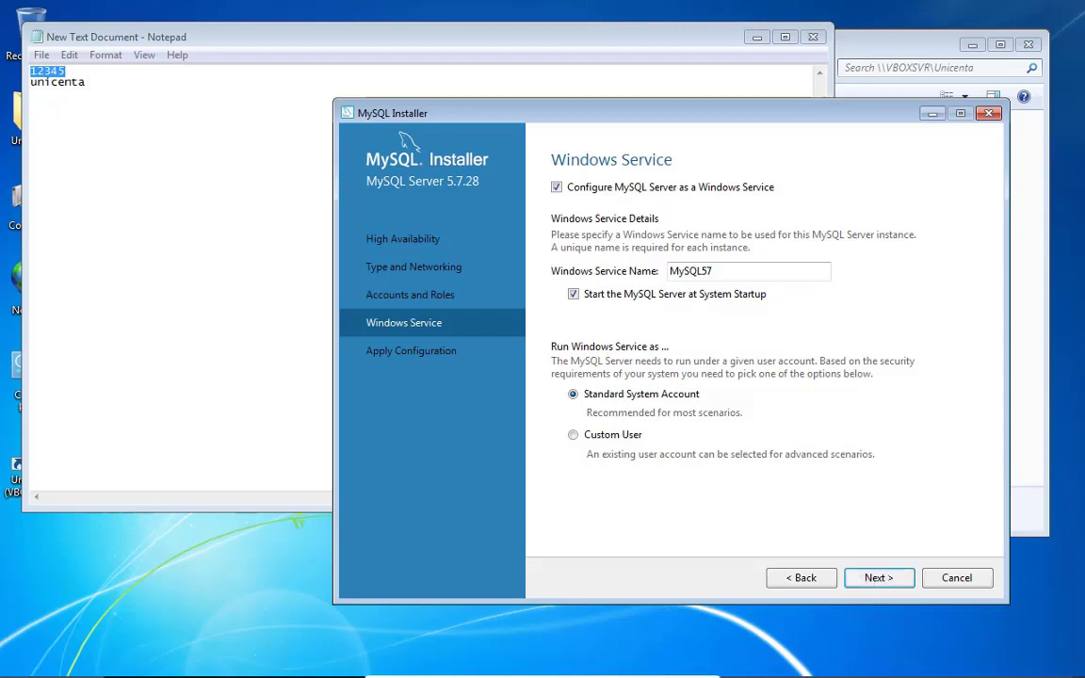
{"action": "left_click", "coordinate": [902, 581]}
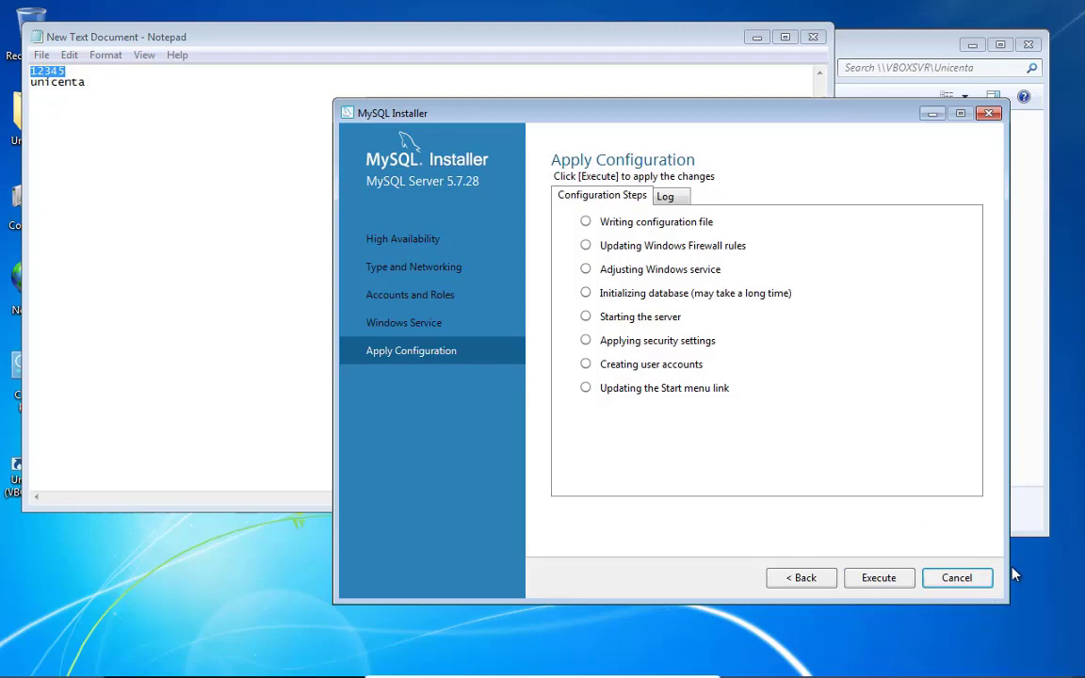
{"action": "left_click", "coordinate": [871, 585]}
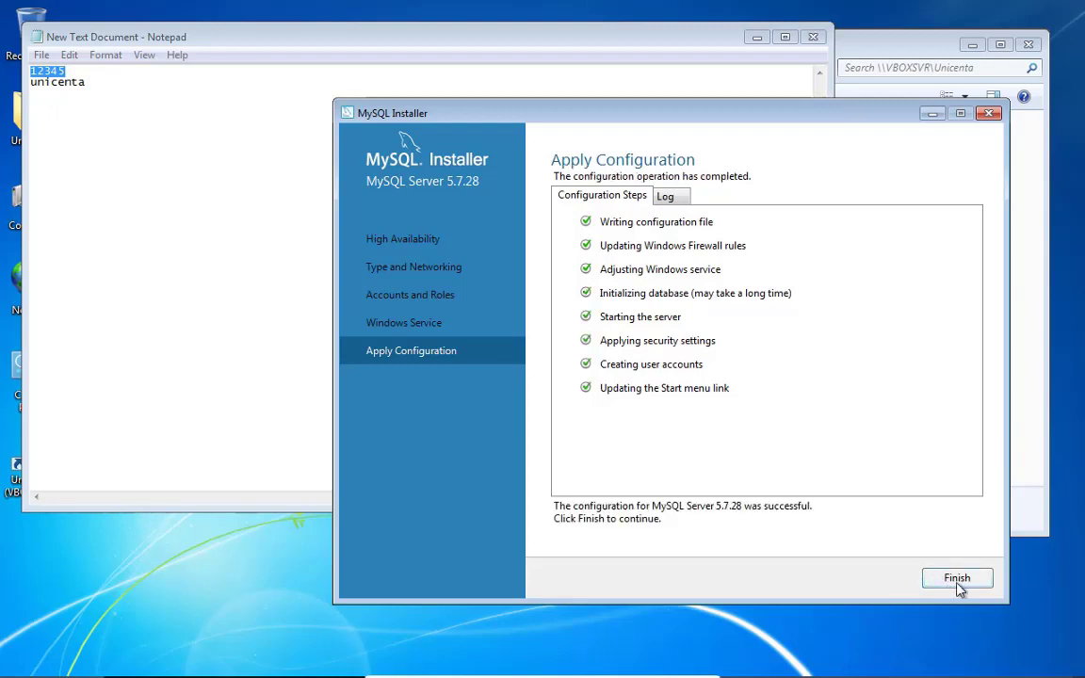
Finish server configuration, move past Product Configuration, and finish at Installation Complete
{"action": "left_click", "coordinate": [958, 586]}
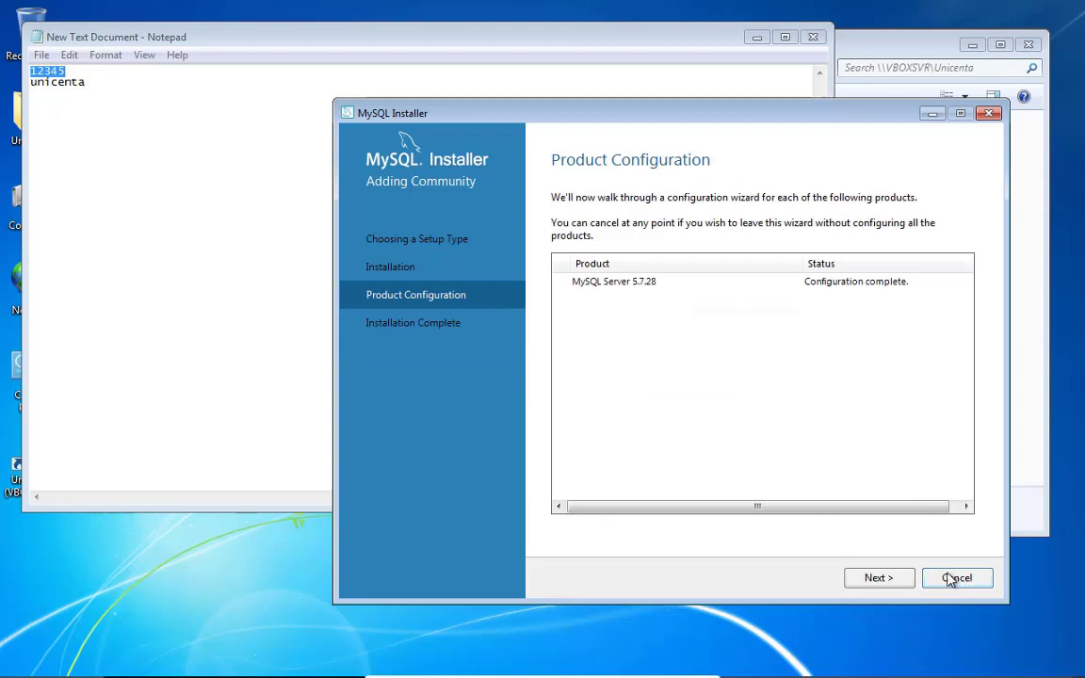
{"action": "left_click", "coordinate": [899, 581]}
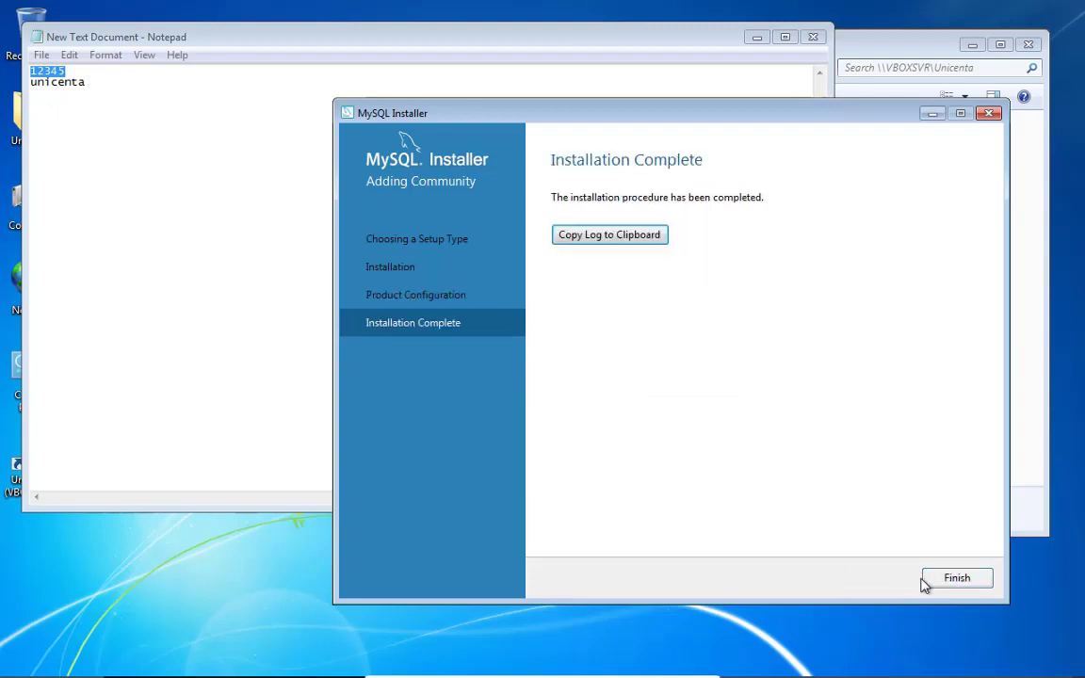
{"action": "left_click", "coordinate": [944, 584]}
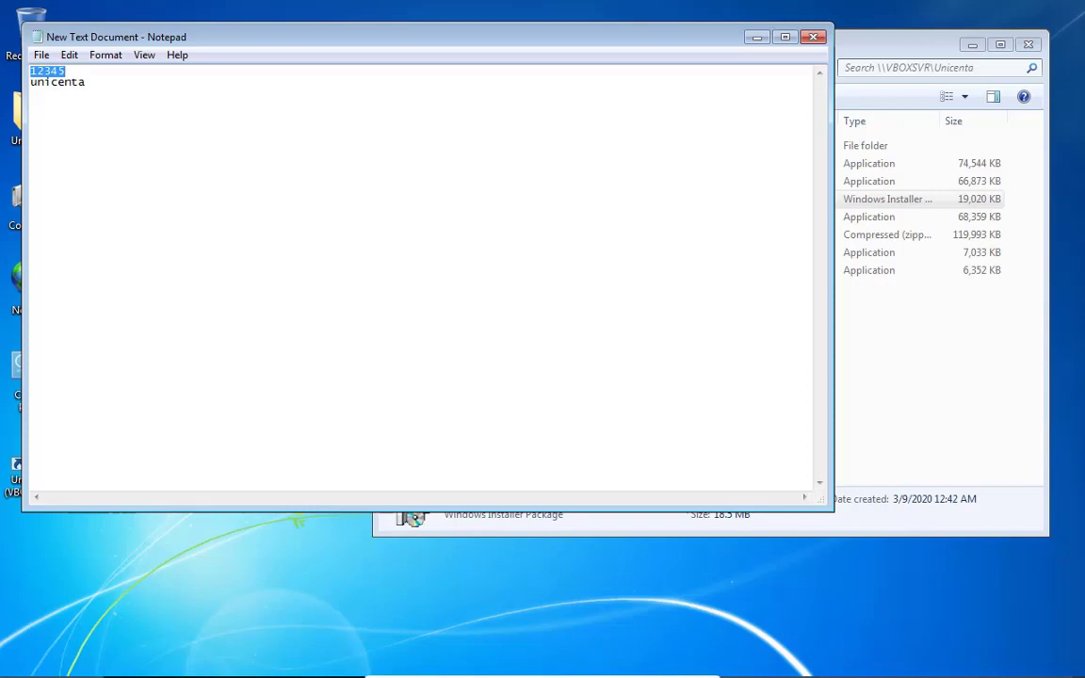
Copy the unicentaopos-4.3.2_no_installer zip file in Windows Explorer
{"action": "left_click", "coordinate": [891, 359]}
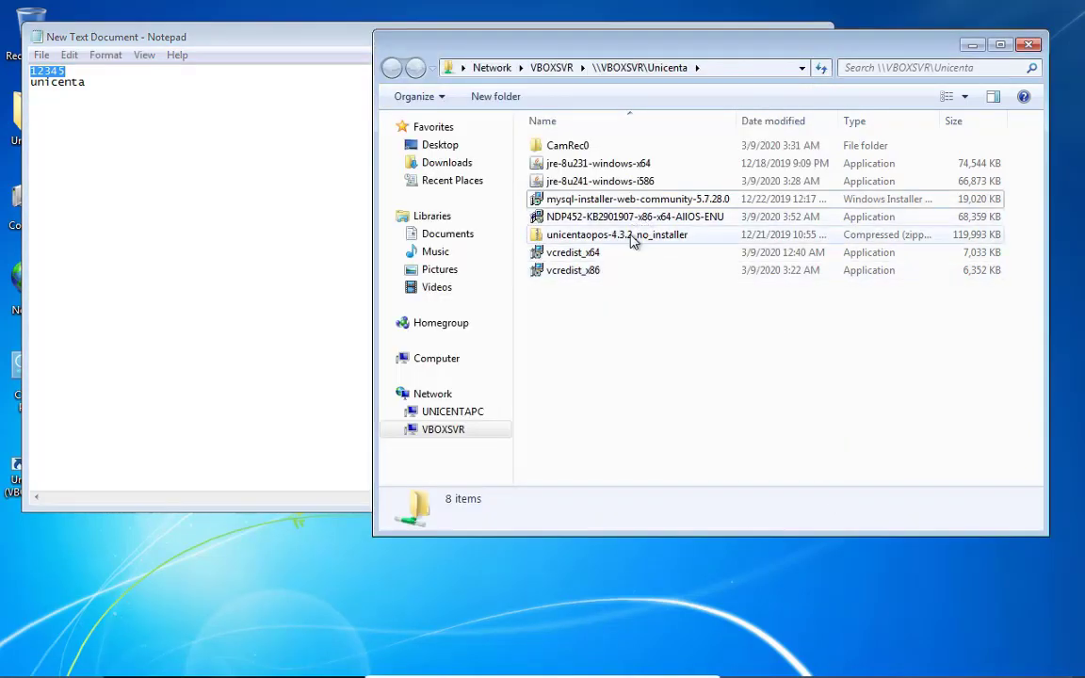
{"action": "left_click", "coordinate": [633, 242]}
{"action": "right_click", "coordinate": [633, 243]}
{"action": "left_click", "coordinate": [678, 463]}
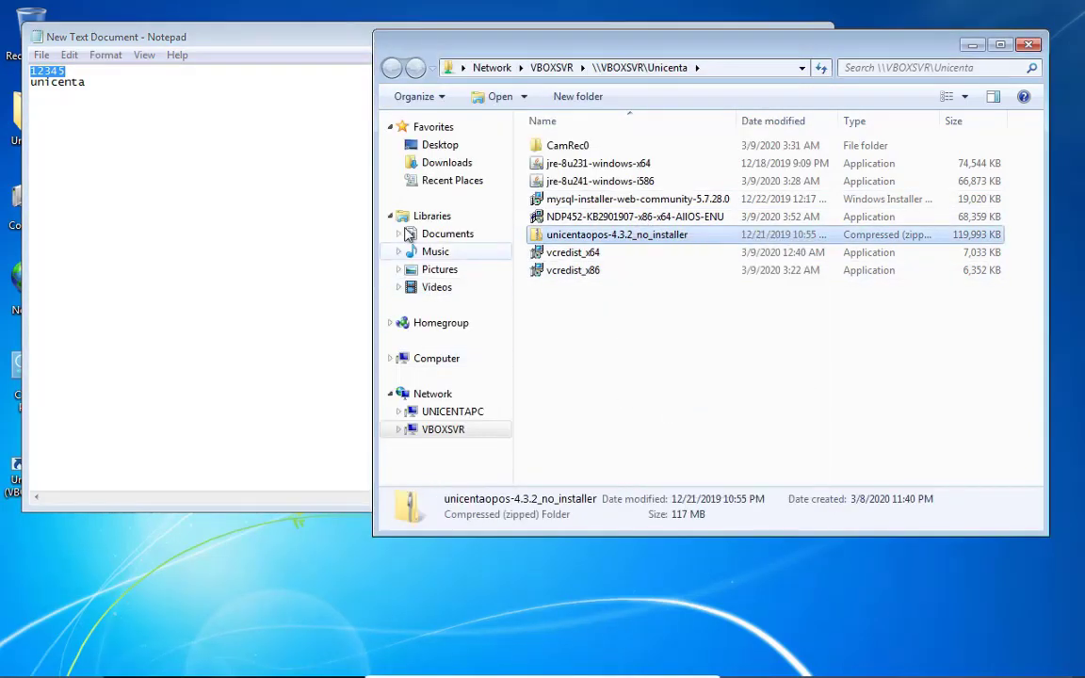
Paste the zip into the root of Local Disk (C:), which fails with a privilege error
{"action": "left_click", "coordinate": [454, 358]}
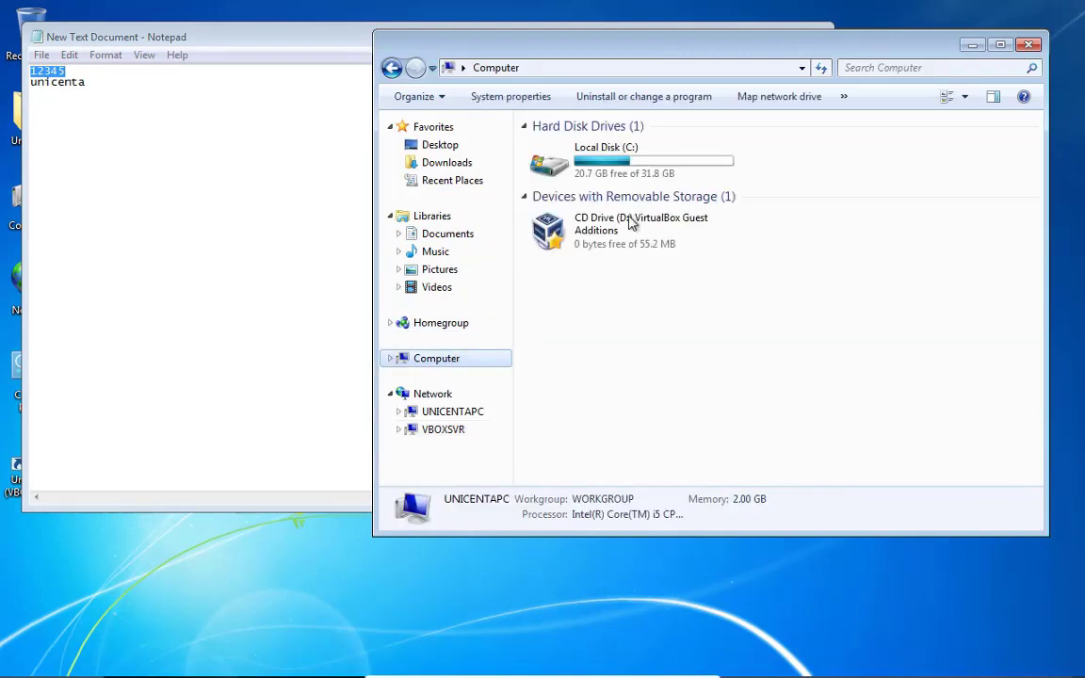
{"action": "double_click", "coordinate": [653, 182]}
{"action": "right_click", "coordinate": [644, 261]}
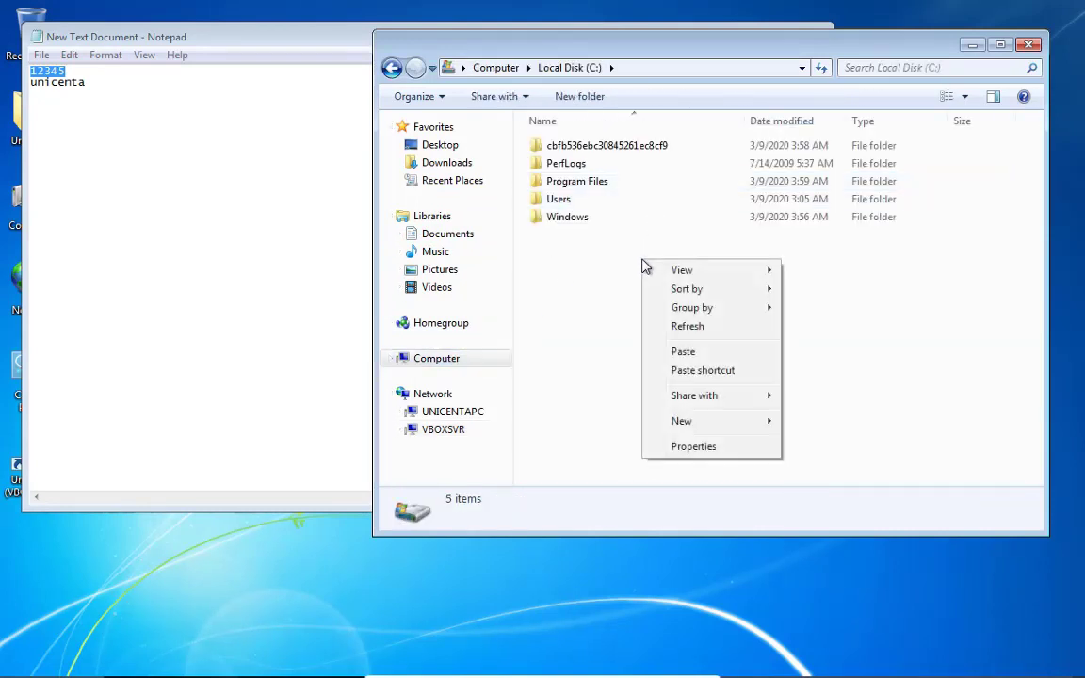
{"action": "left_click", "coordinate": [672, 351]}
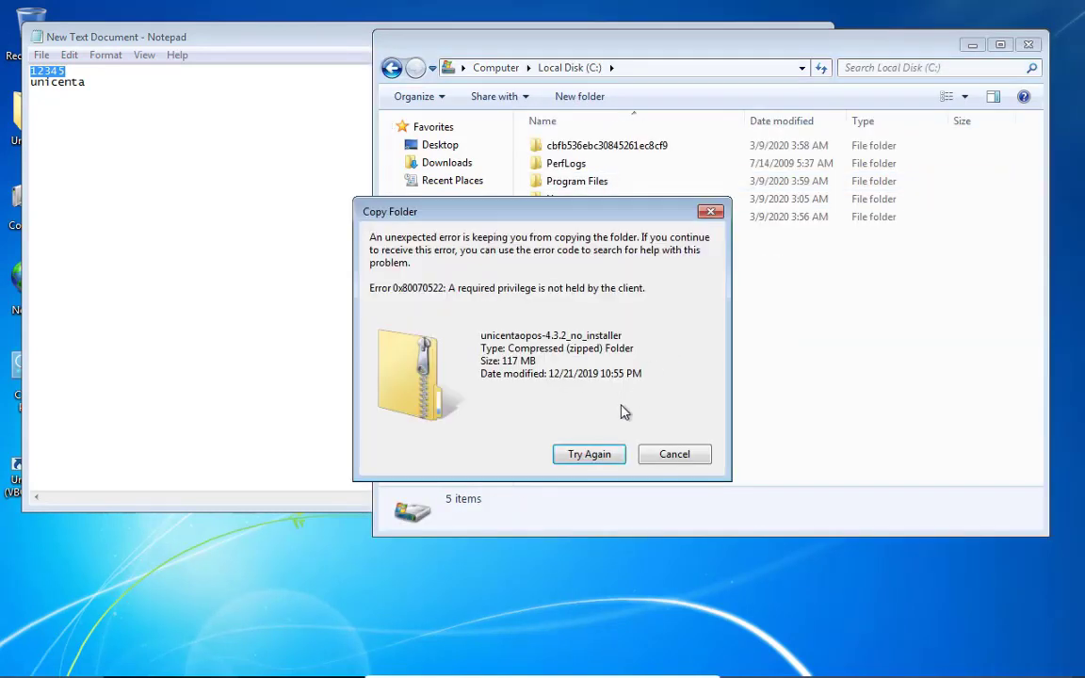
Cancel the 0x80070522 copy error, save and close Notepad, and paste the unicentaopos zip onto the desktop
{"action": "left_click", "coordinate": [605, 455]}
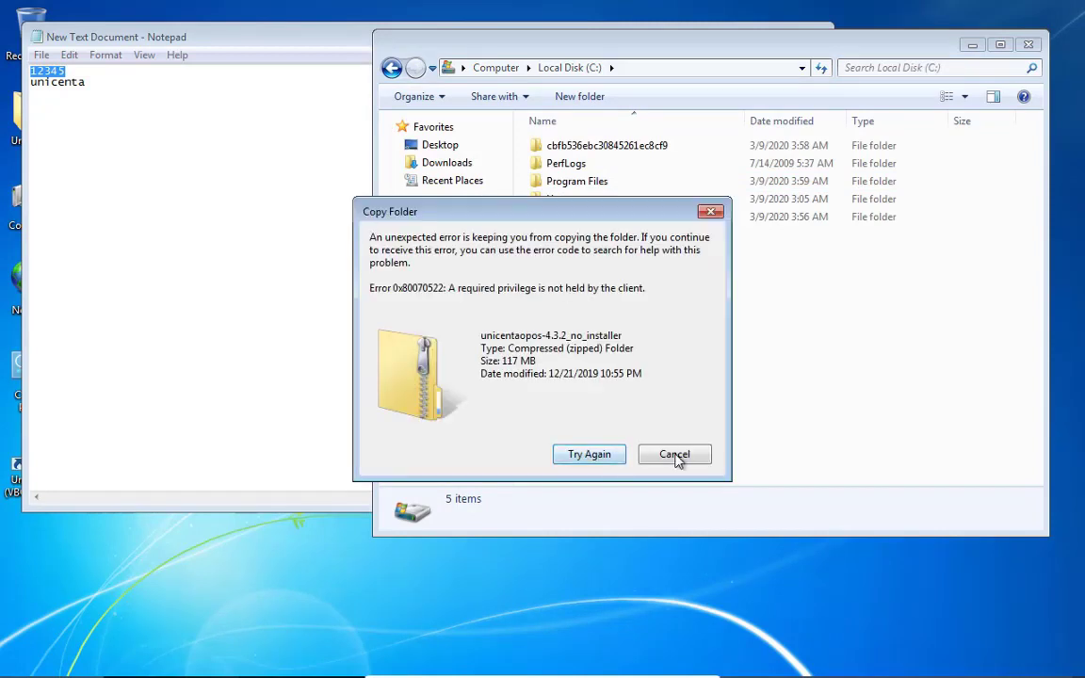
{"action": "left_click", "coordinate": [676, 456]}
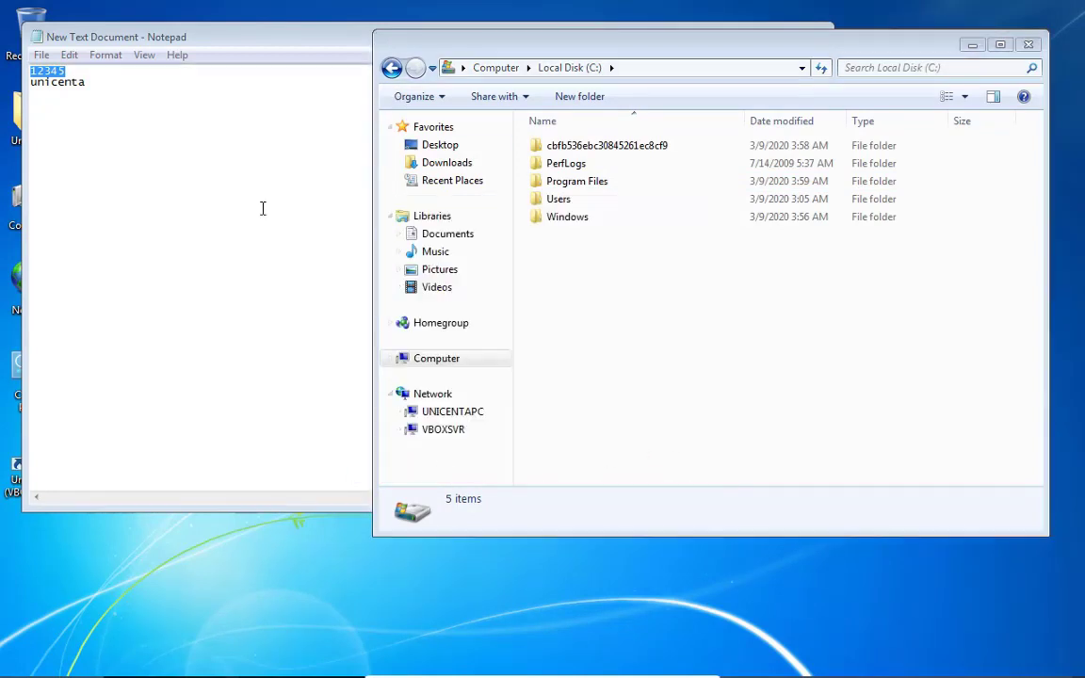
{"action": "left_click", "coordinate": [262, 208]}
{"action": "left_click", "coordinate": [815, 38]}
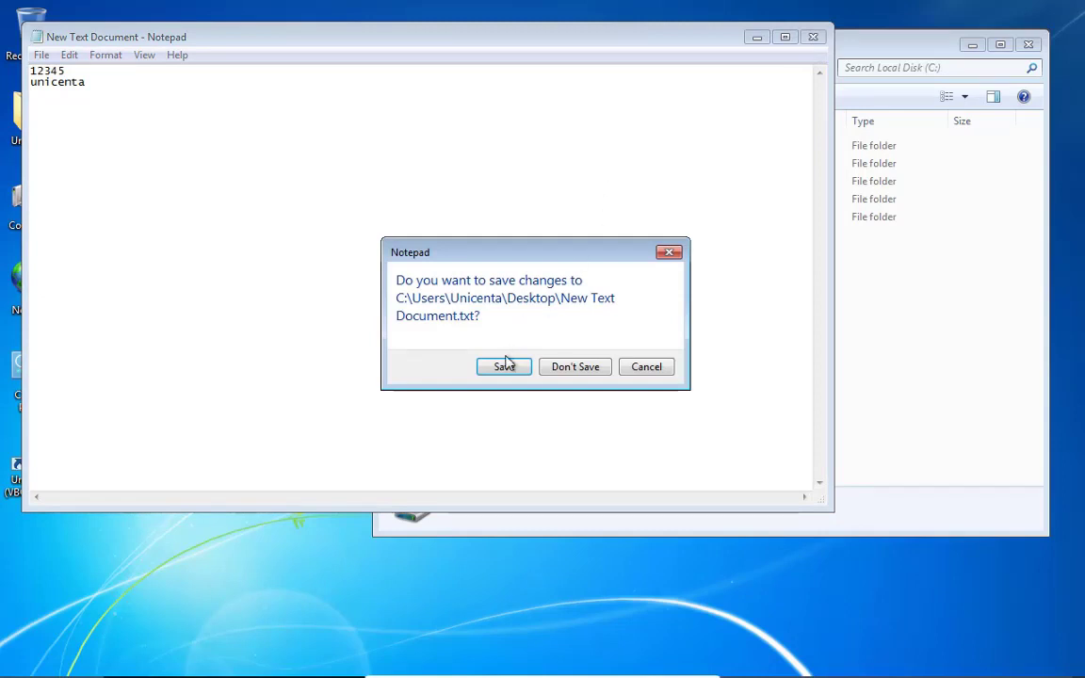
{"action": "left_click", "coordinate": [502, 365]}
{"action": "right_click", "coordinate": [153, 436]}
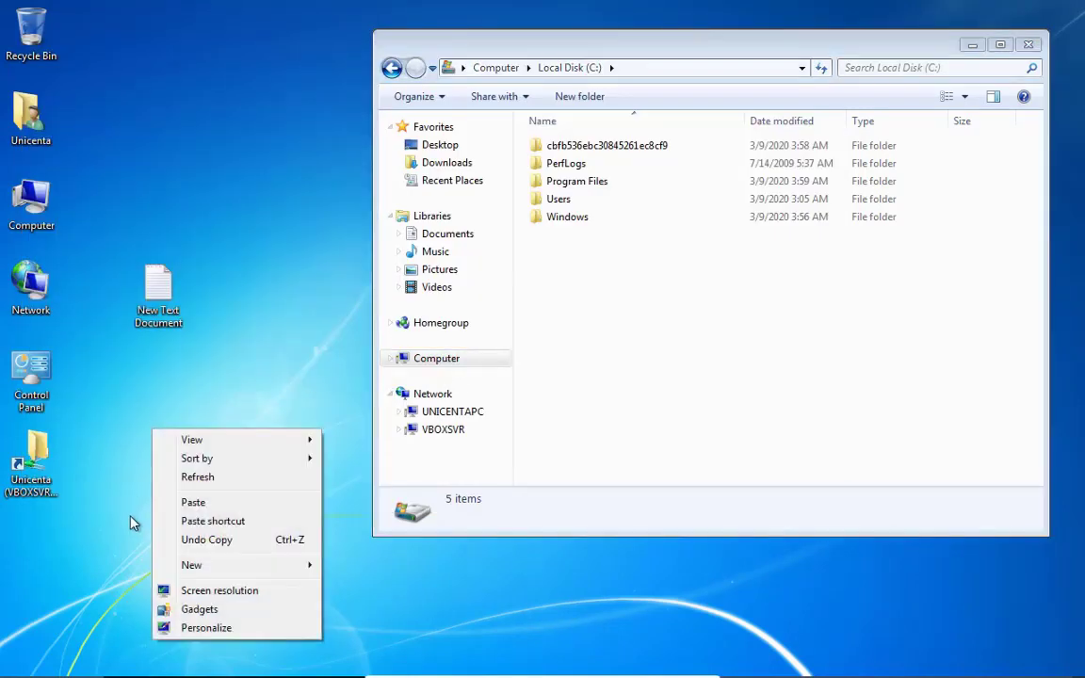
{"action": "left_click", "coordinate": [185, 506]}
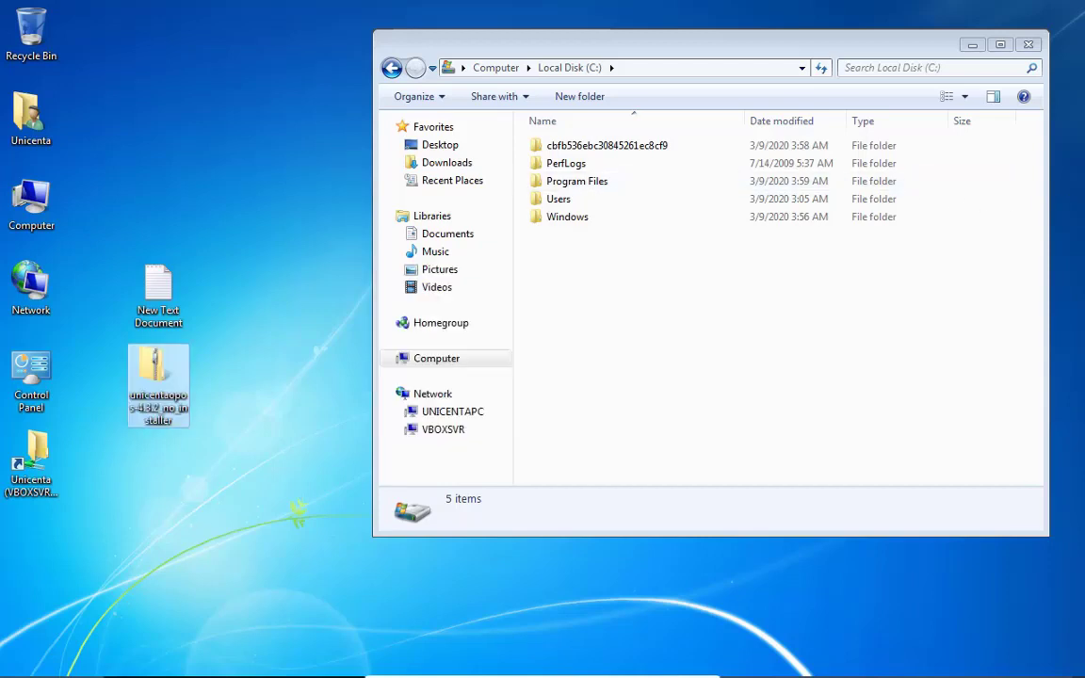
Extract All from the desktop unicentaopos zip into its default same-named desktop folder
{"action": "right_click", "coordinate": [160, 376]}
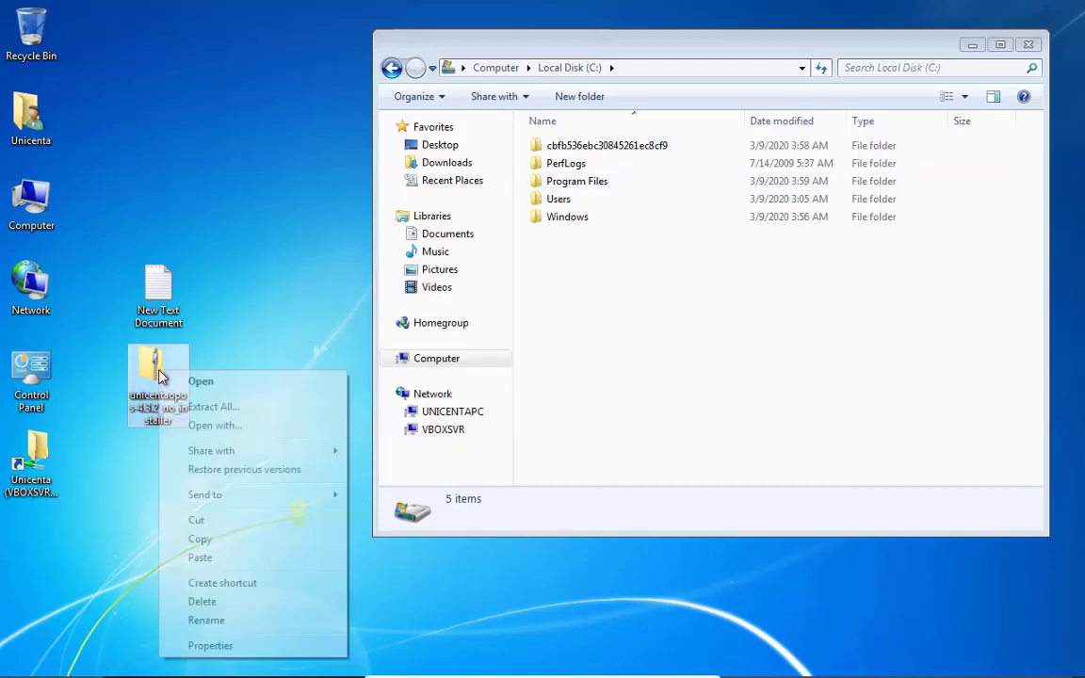
{"action": "left_click", "coordinate": [241, 409]}
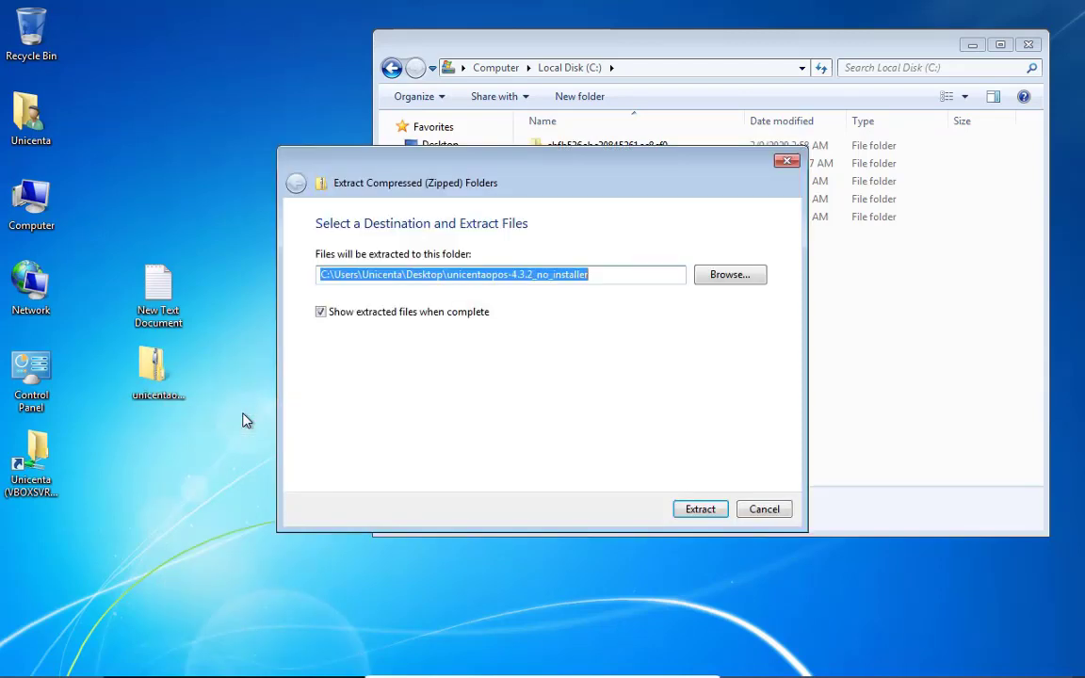
{"action": "left_click", "coordinate": [680, 517]}
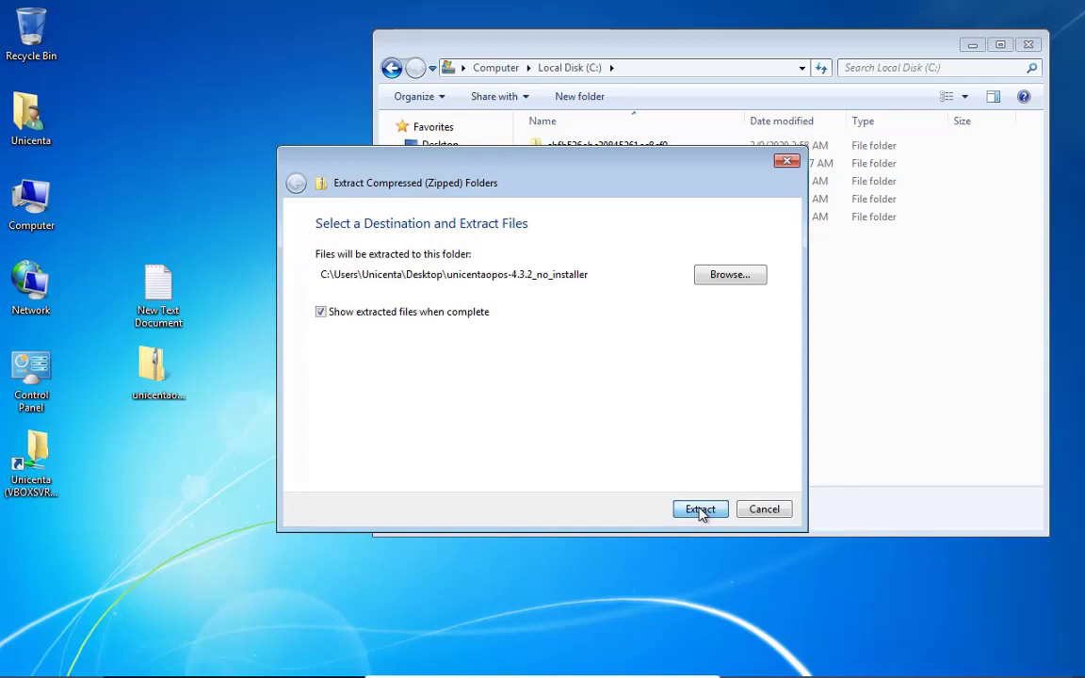
{"action": "left_click", "coordinate": [701, 513]}
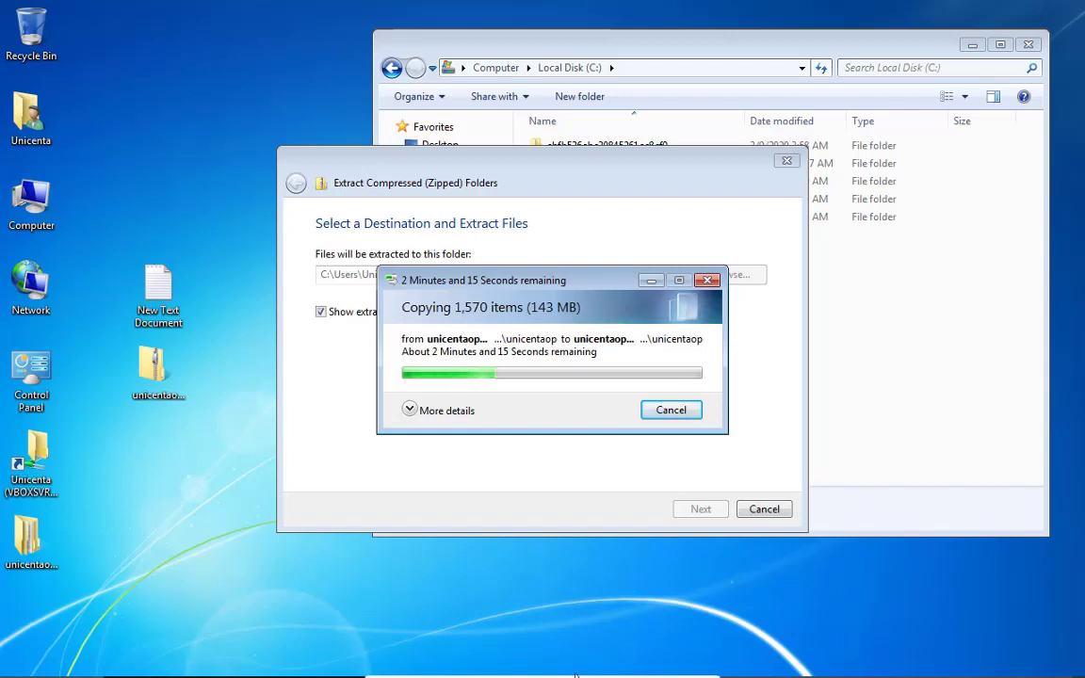
Launch MySQL 5.7 Command Line Client - Unicode from All Programs > MySQL > MySQL Server 5.7
{"action": "left_click", "coordinate": [19, 662]}
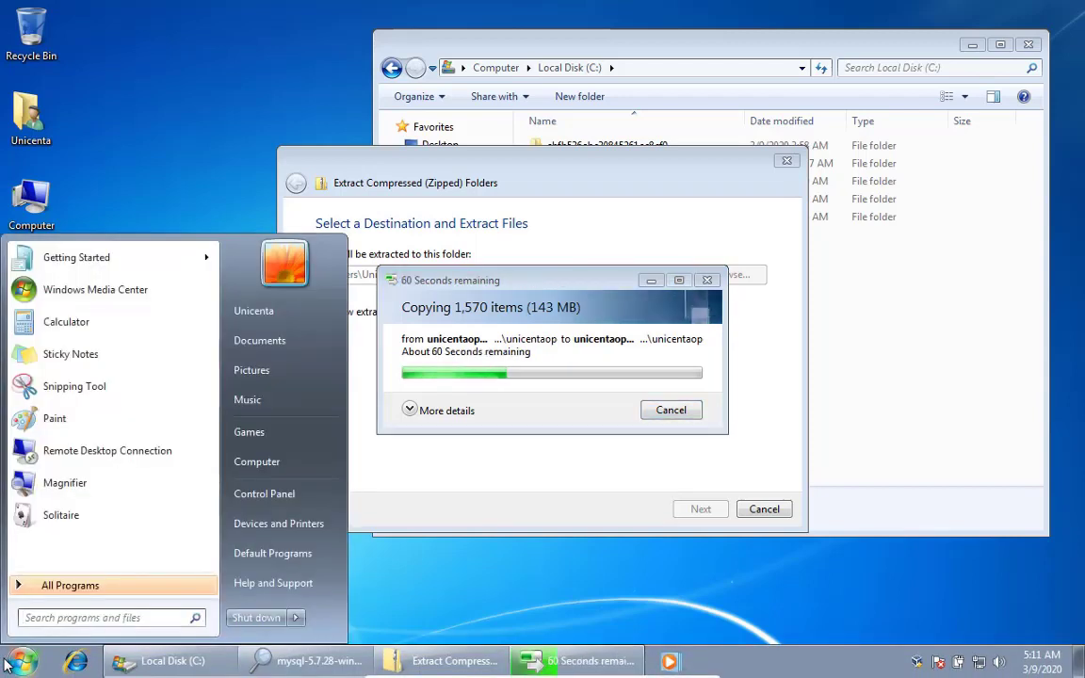
{"action": "left_click", "coordinate": [57, 586]}
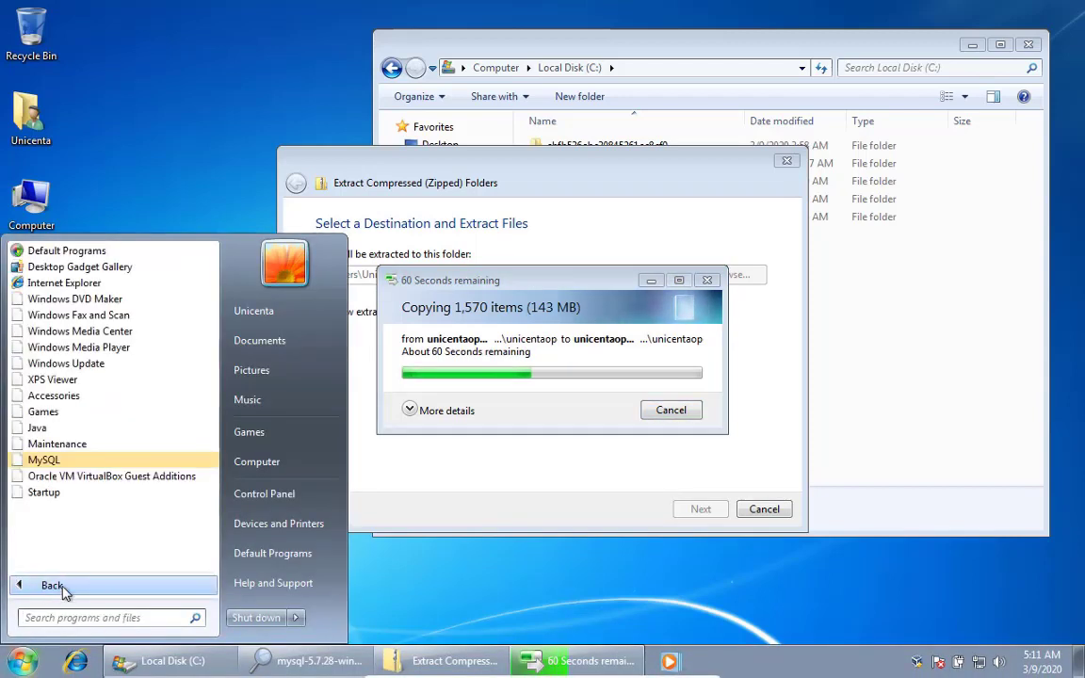
{"action": "left_click", "coordinate": [80, 460]}
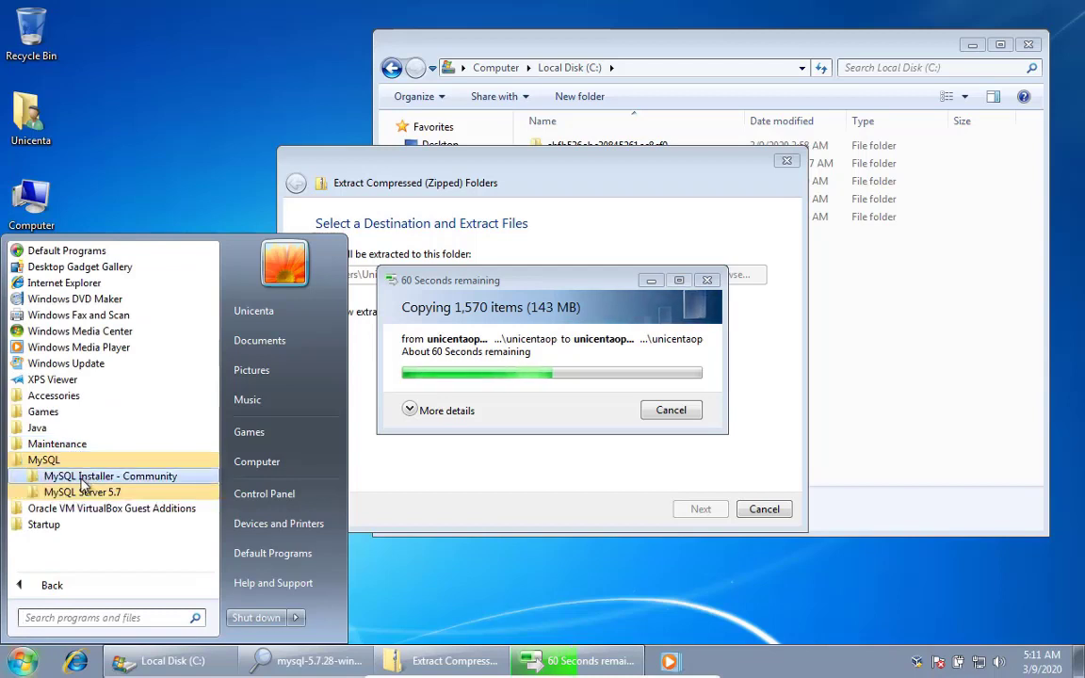
{"action": "left_click", "coordinate": [82, 492]}
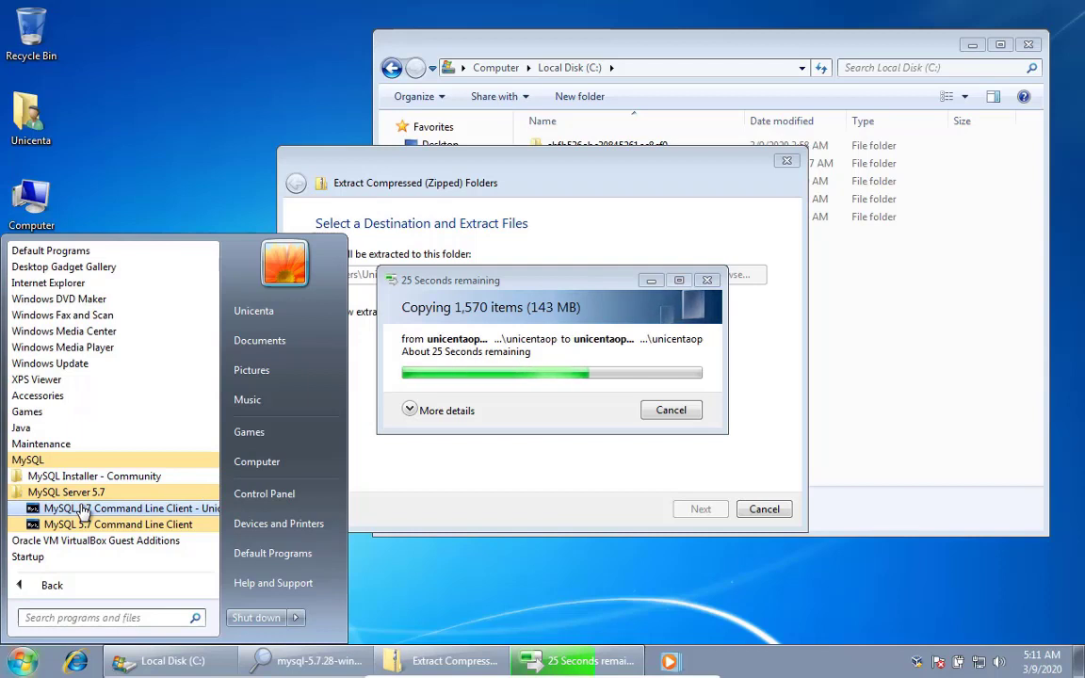
{"action": "left_click", "coordinate": [83, 510]}
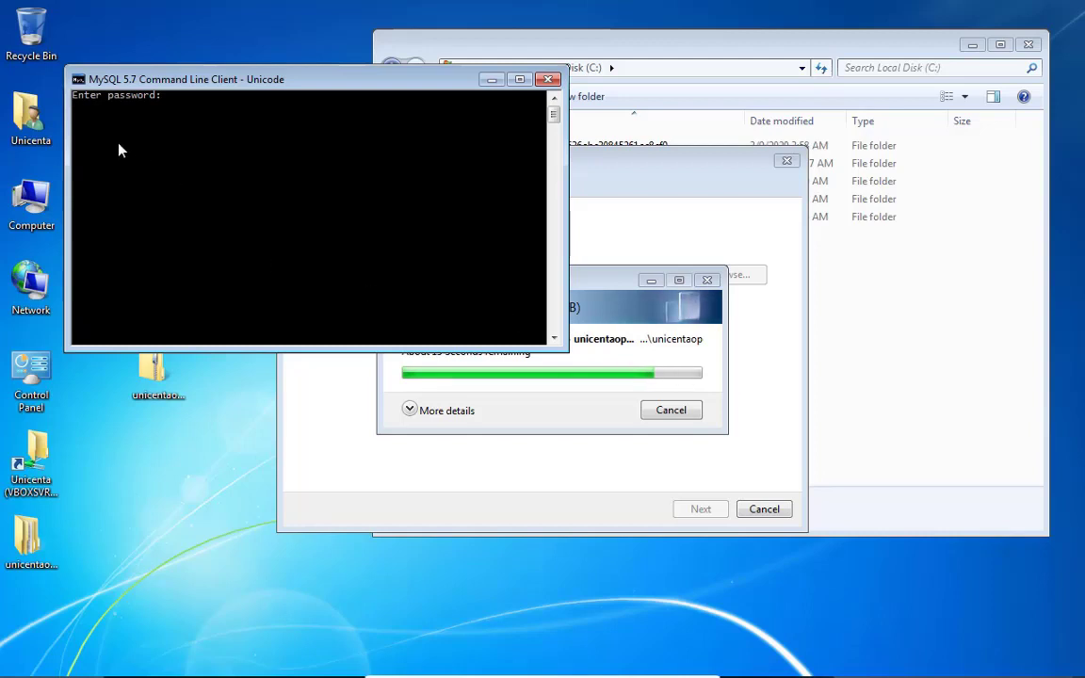
Log in with the root password and type a create database statement at the mysql> prompt
{"action": "type", "text": "**"}
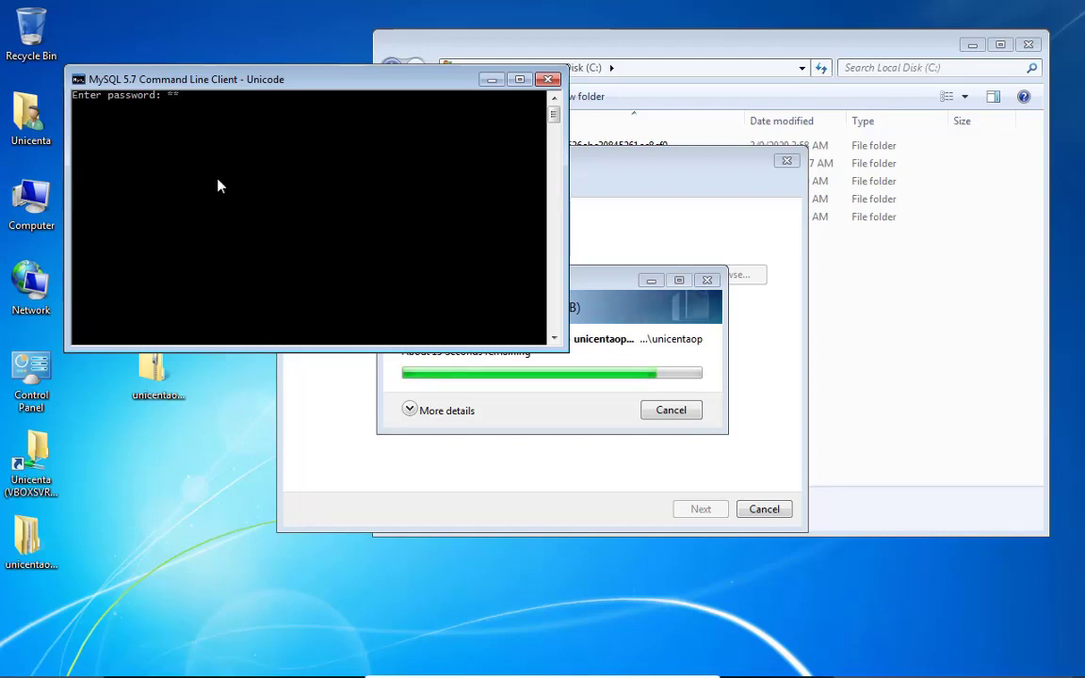
{"action": "type", "text": "***"}
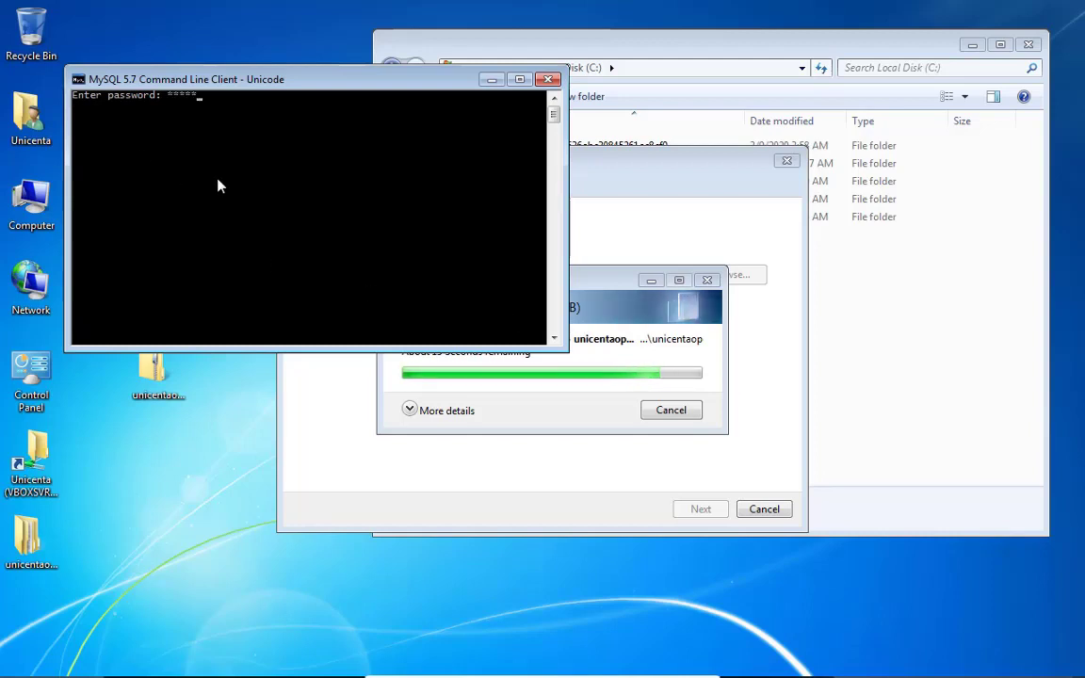
{"action": "key", "text": "Return"}
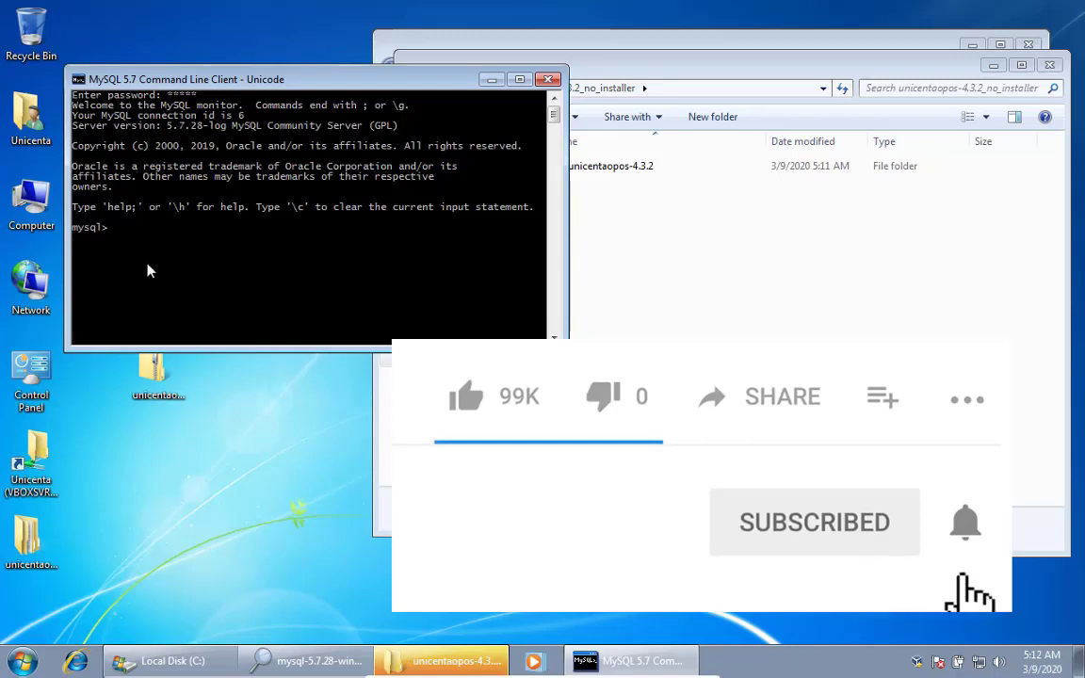
{"action": "type", "text": "reat"}
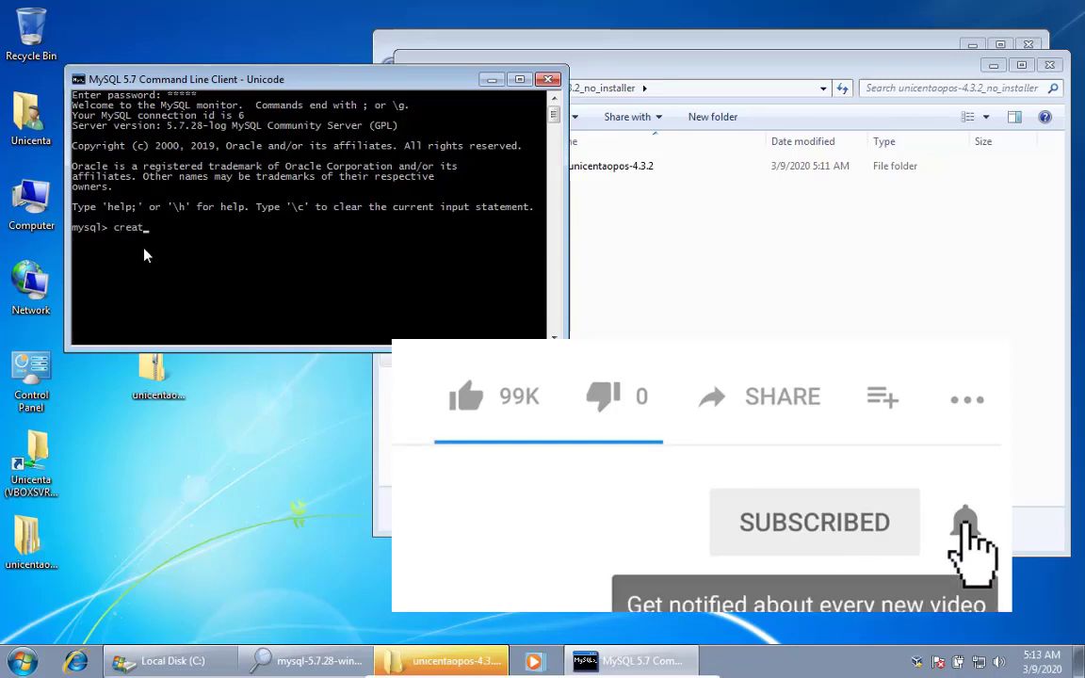
{"action": "type", "text": "e d"}
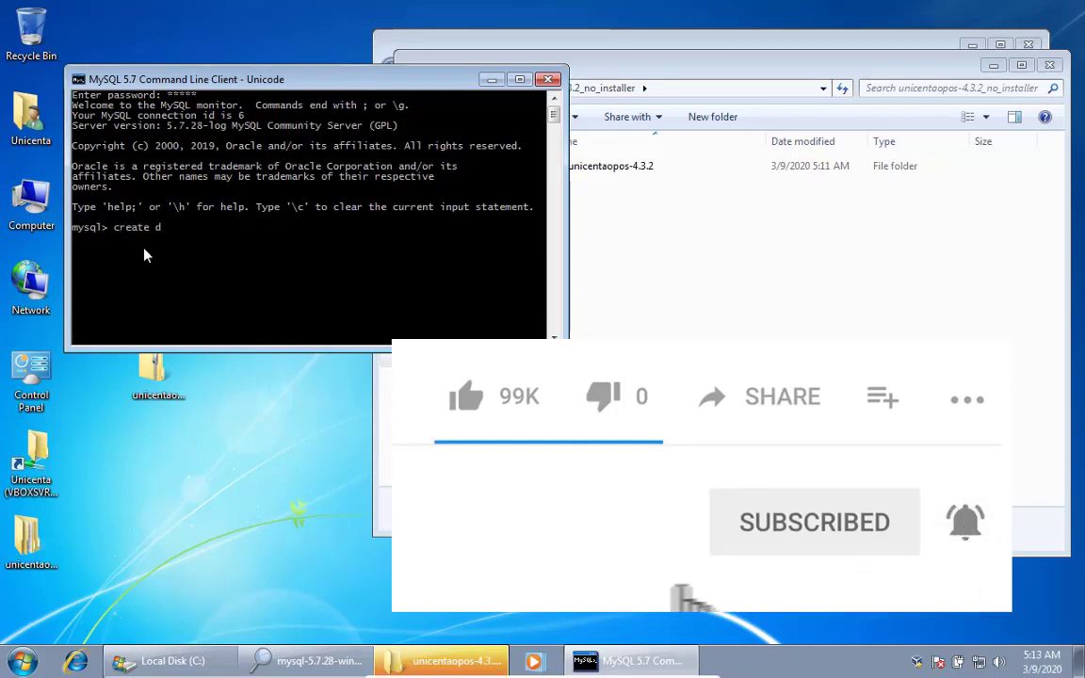
{"action": "type", "text": "ataba"}
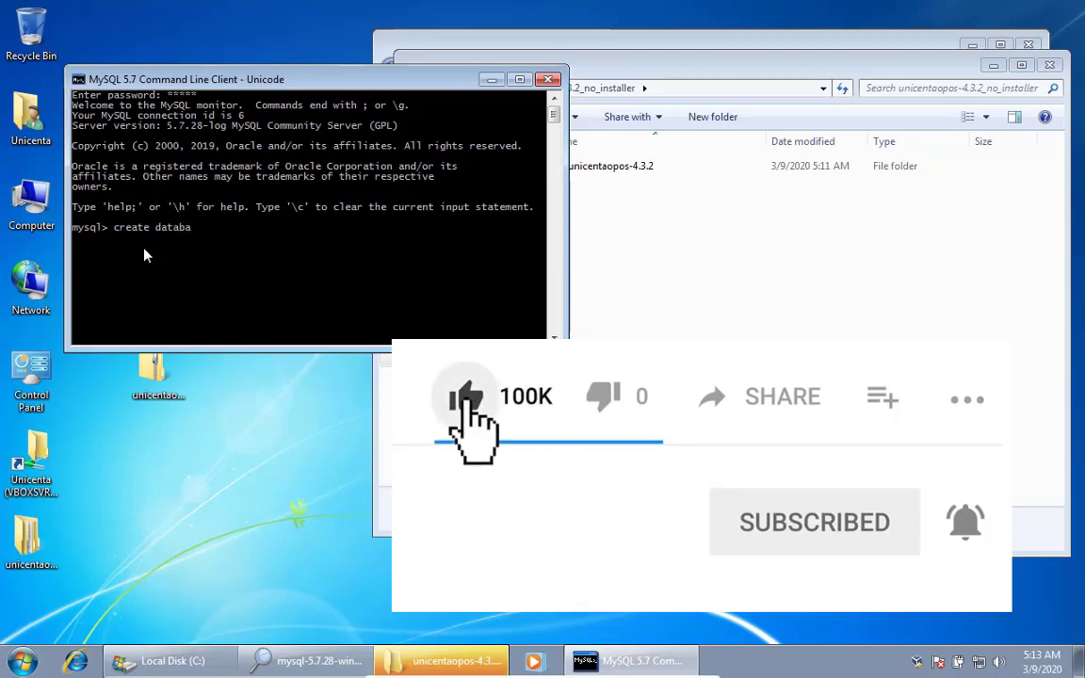
{"action": "type", "text": "se in"}
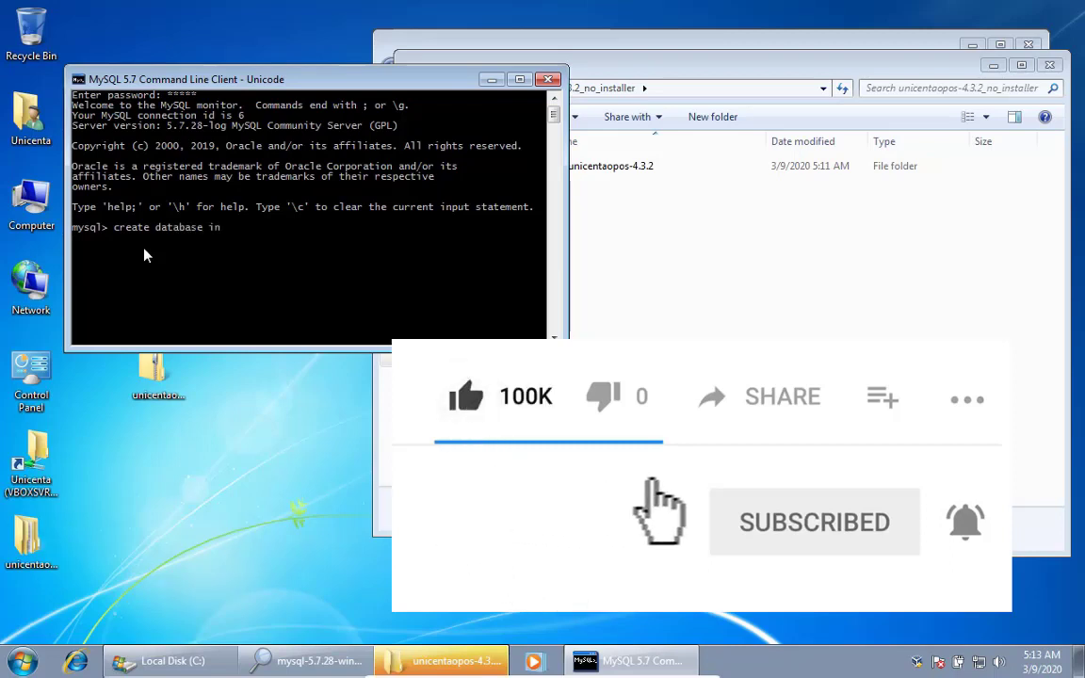
{"action": "key", "text": "BackSpace"}
{"action": "key", "text": "BackSpace"}
{"action": "type", "text": "uni"}
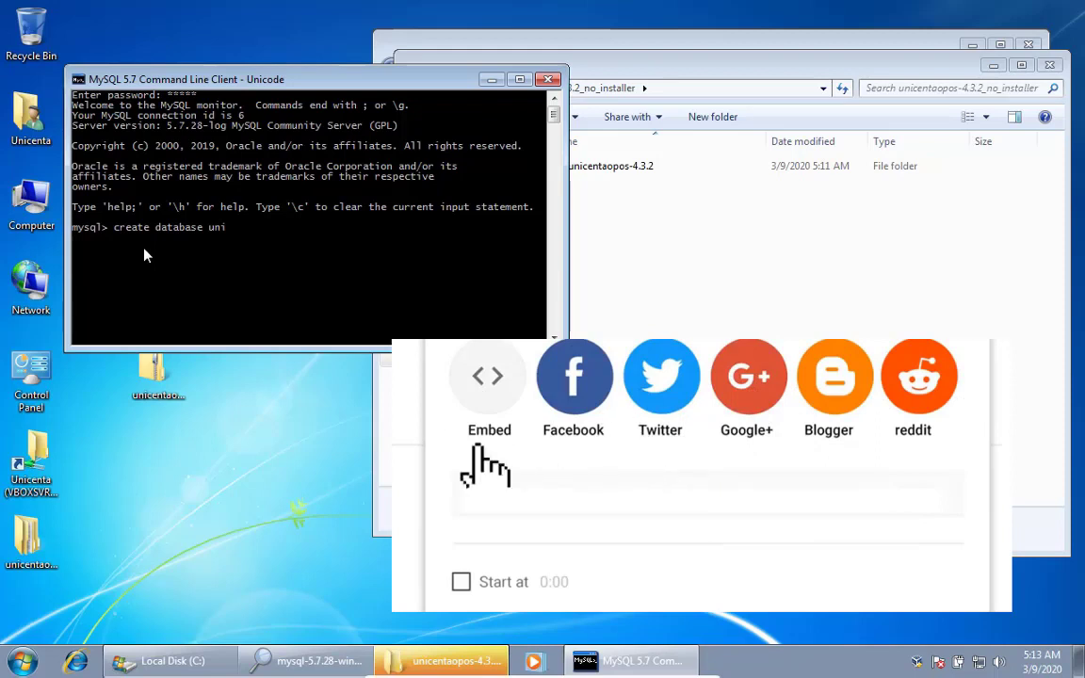
{"action": "type", "text": "centa"}
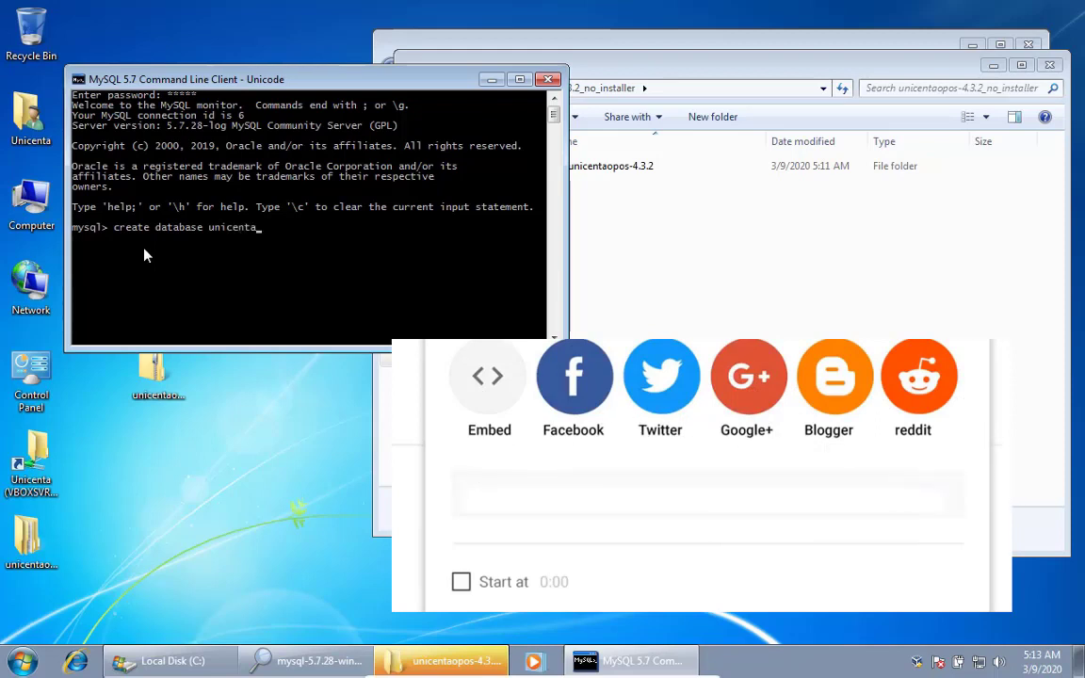
{"action": "type", "text": "opos"}
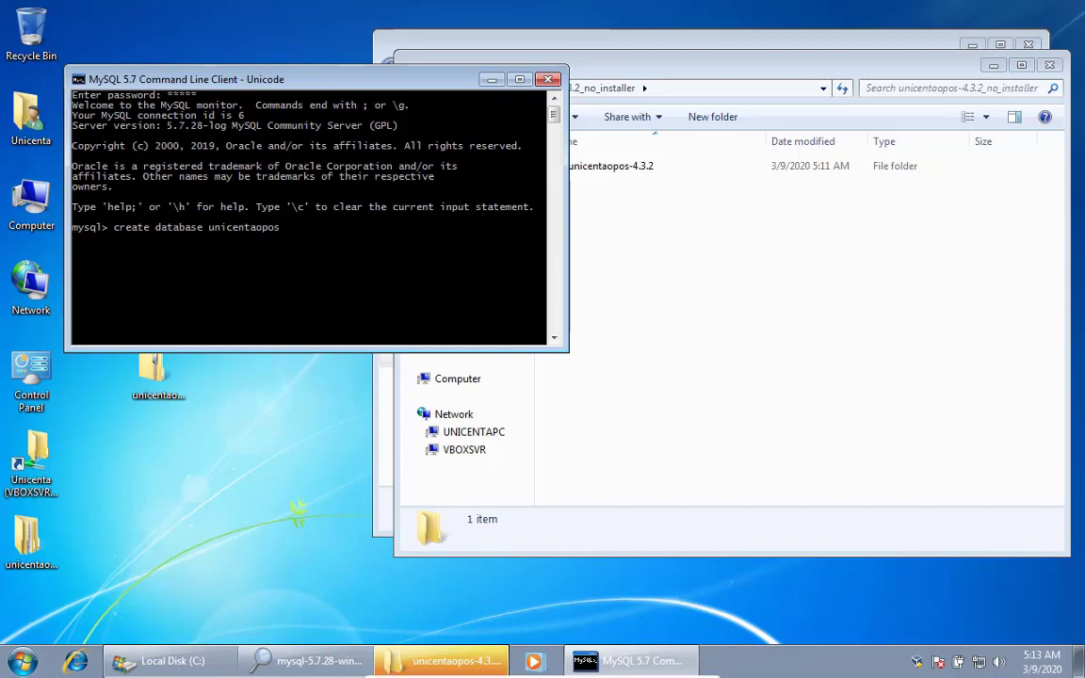
Add the missing semicolon and rerun create database until Query OK, 1 row affected appears
{"action": "left_click", "coordinate": [706, 466]}
{"action": "left_click", "coordinate": [246, 303]}
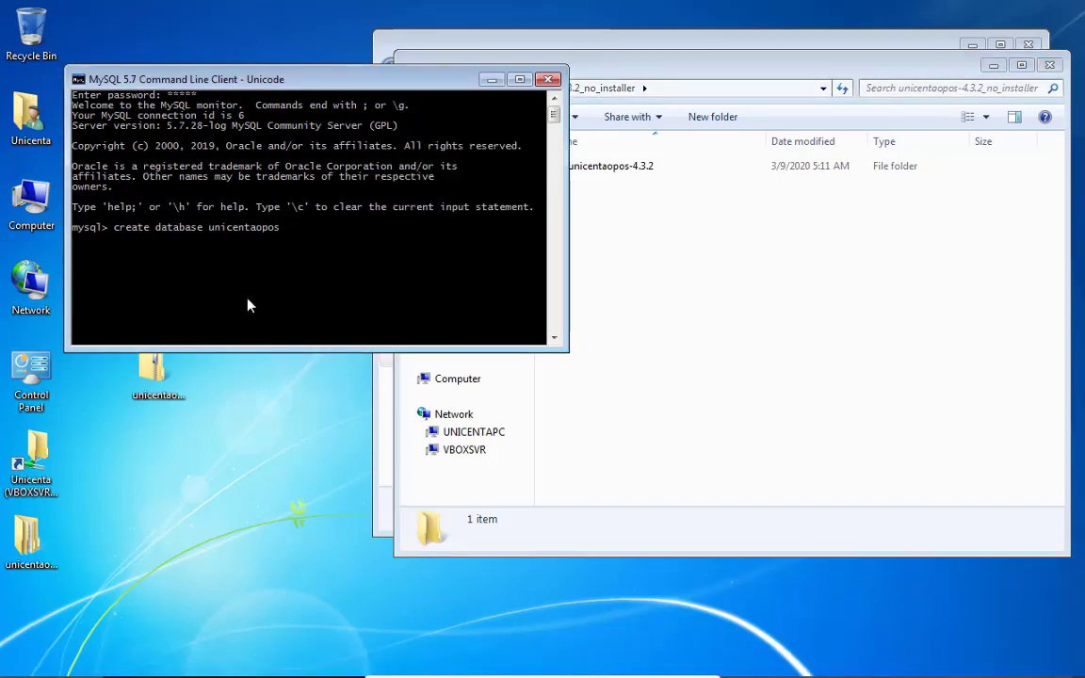
{"action": "key", "text": "Return"}
{"action": "key", "text": "Up"}
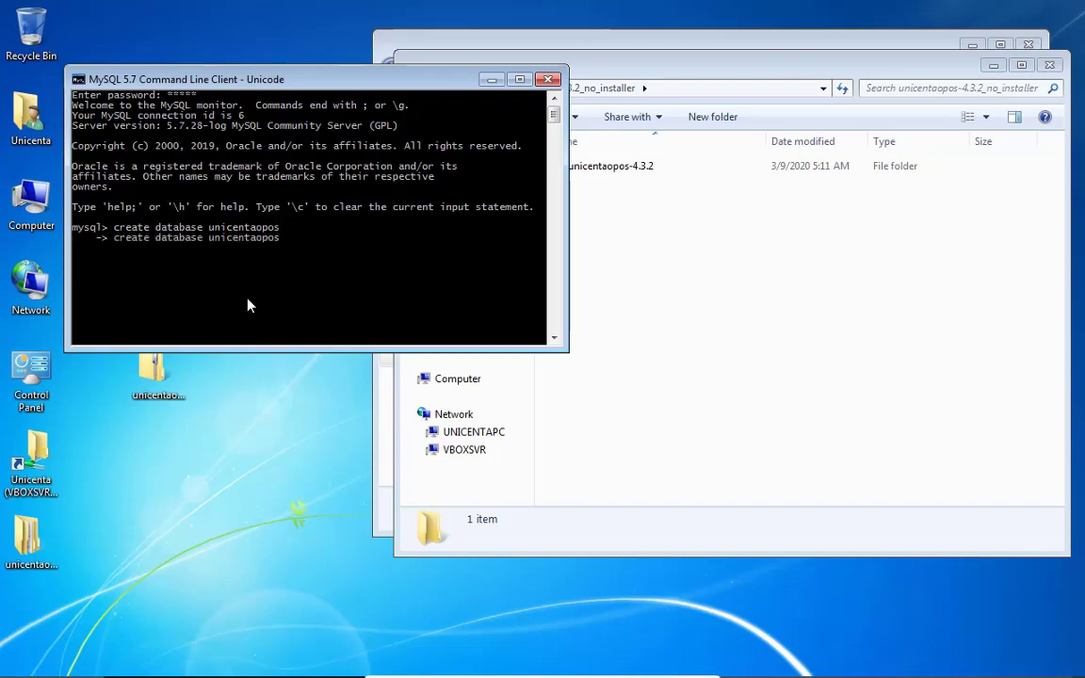
{"action": "type", "text": ";"}
{"action": "key", "text": "Return"}
{"action": "key", "text": "Up"}
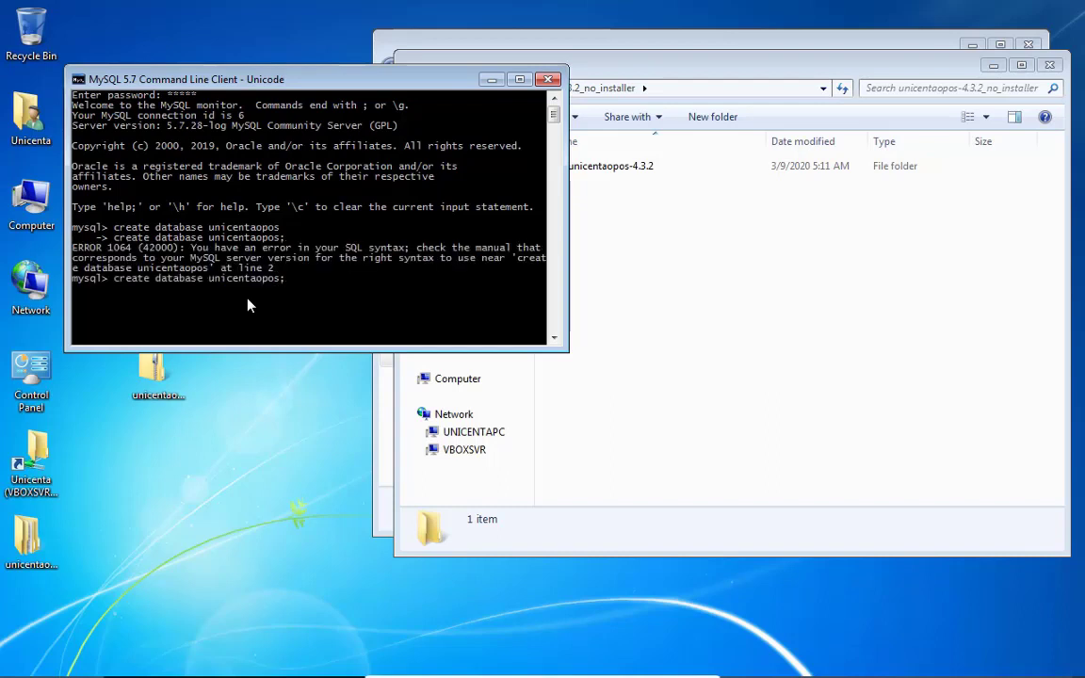
{"action": "key", "text": "Return"}
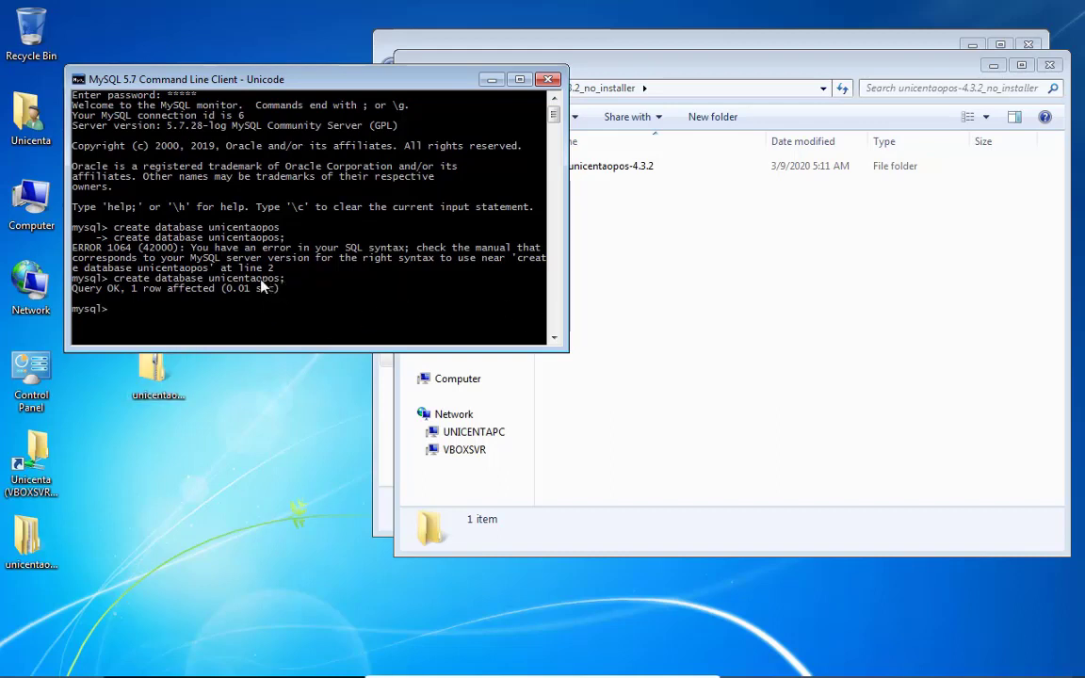
Select and copy the successful create database command from the MySQL console
{"action": "right_click", "coordinate": [238, 281]}
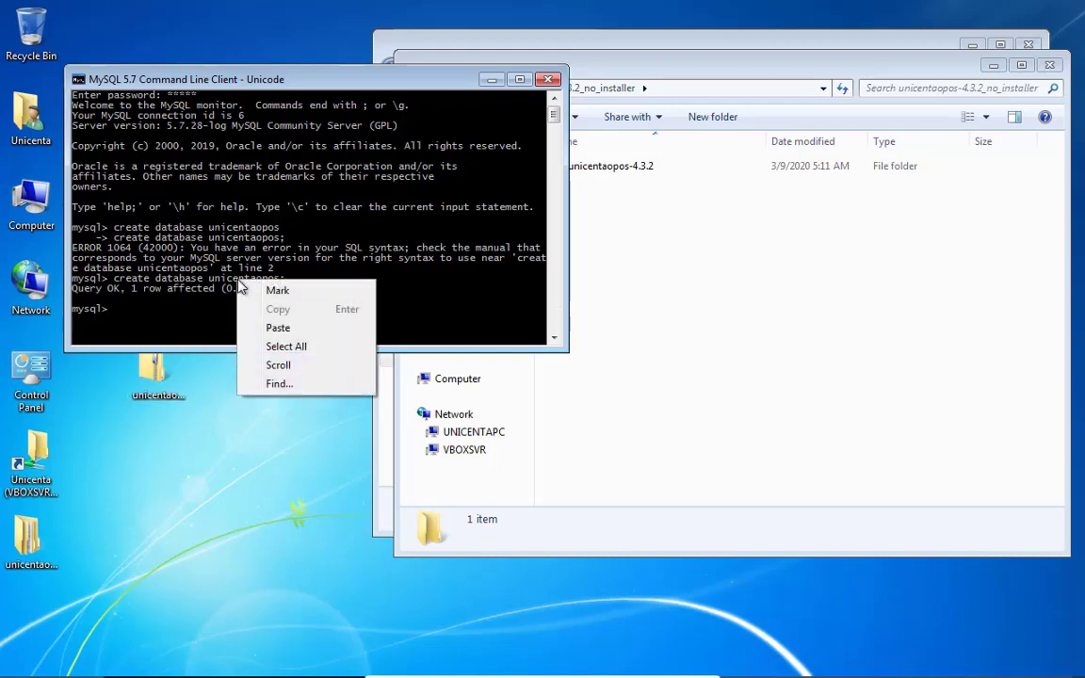
{"action": "left_click", "coordinate": [299, 347]}
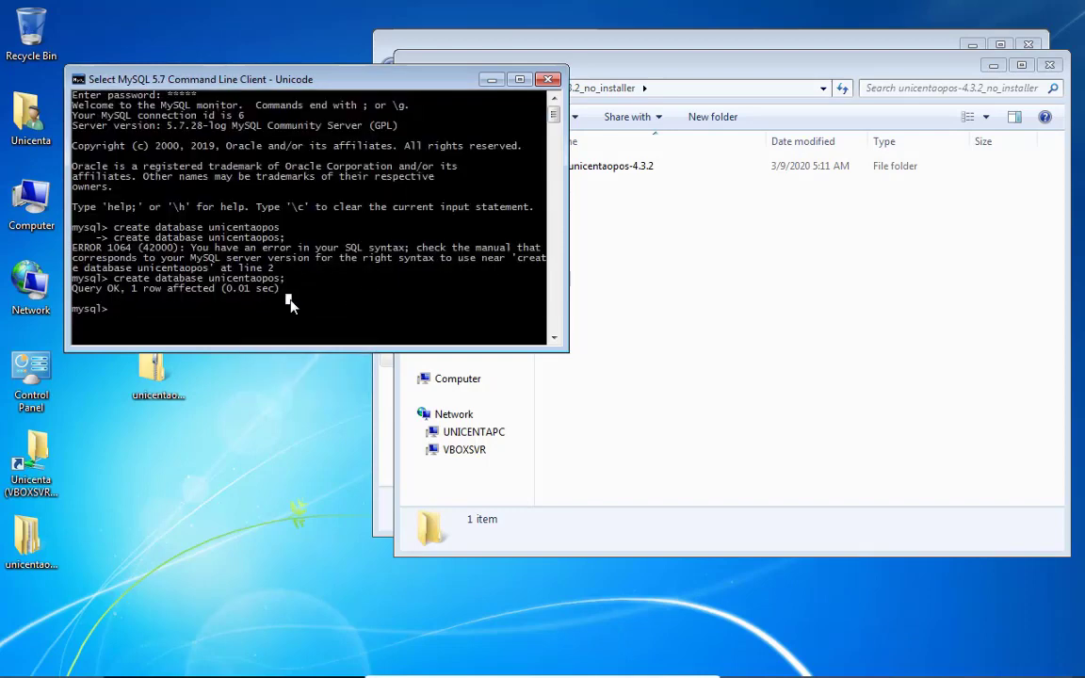
{"action": "mouse_move", "coordinate": [291, 281]}
{"action": "left_mouse_down"}
{"action": "mouse_move", "coordinate": [114, 283]}
{"action": "mouse_move", "coordinate": [292, 283]}
{"action": "left_mouse_up"}
{"action": "key", "text": "ctrl+c"}
{"action": "left_click", "coordinate": [114, 282]}
{"action": "right_click", "coordinate": [219, 302]}
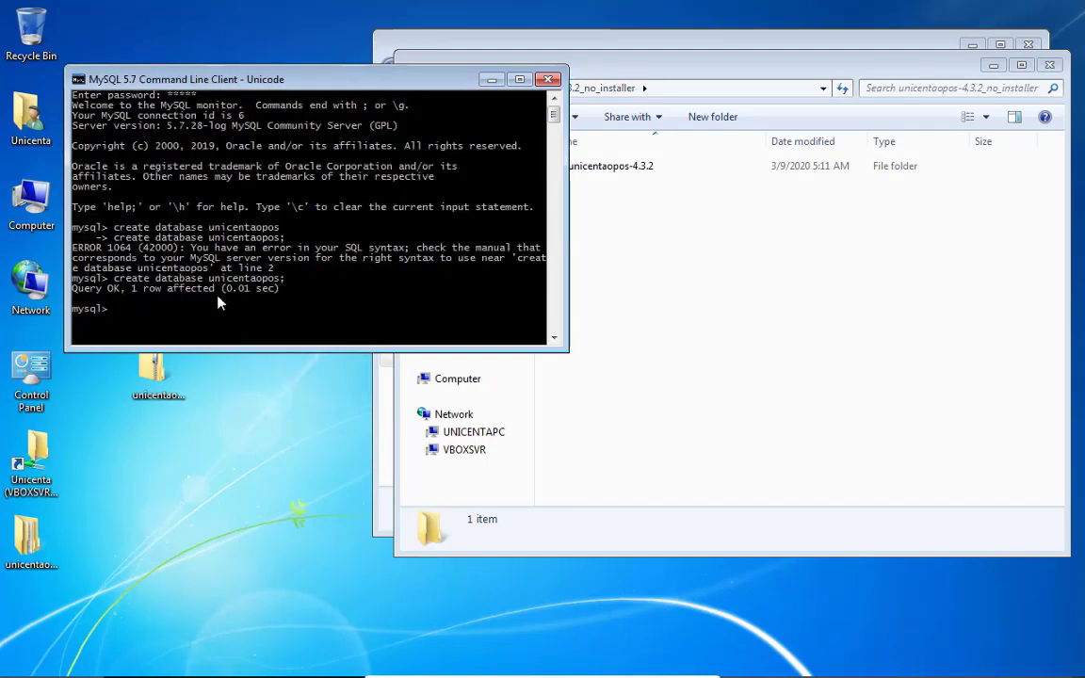
{"action": "left_click_drag", "start_coordinate": [226, 79], "coordinate": [563, 104]}
{"action": "double_click", "coordinate": [159, 287]}
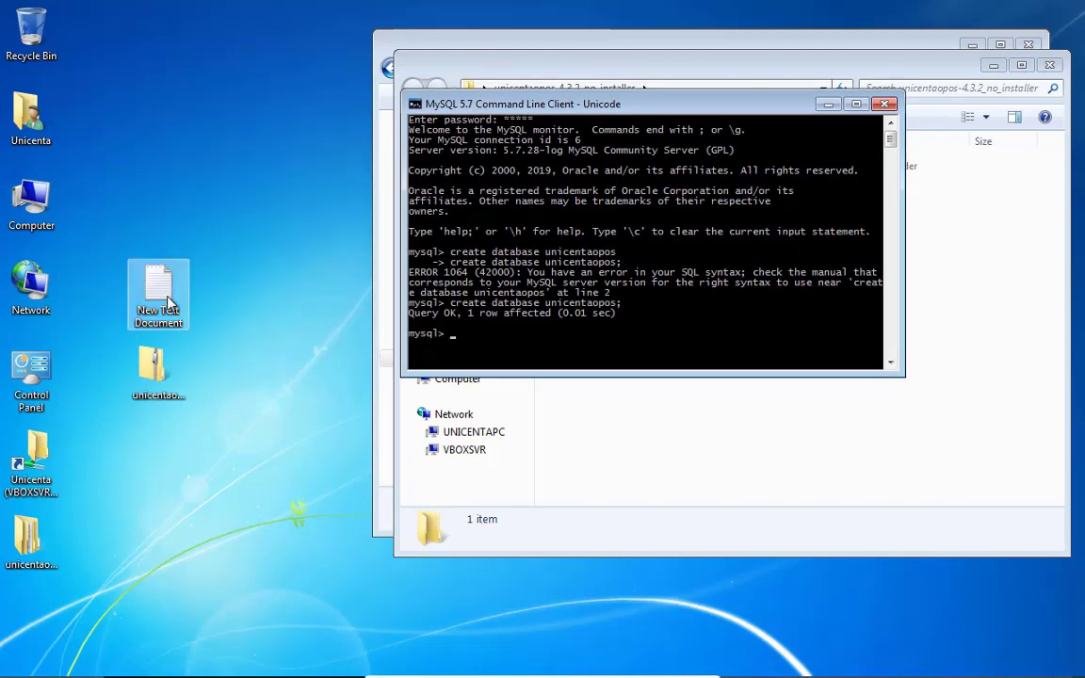
Paste the create database unicentaopos statement onto line 3 of the Notepad note
{"action": "right_click", "coordinate": [217, 195]}
{"action": "left_click", "coordinate": [148, 131]}
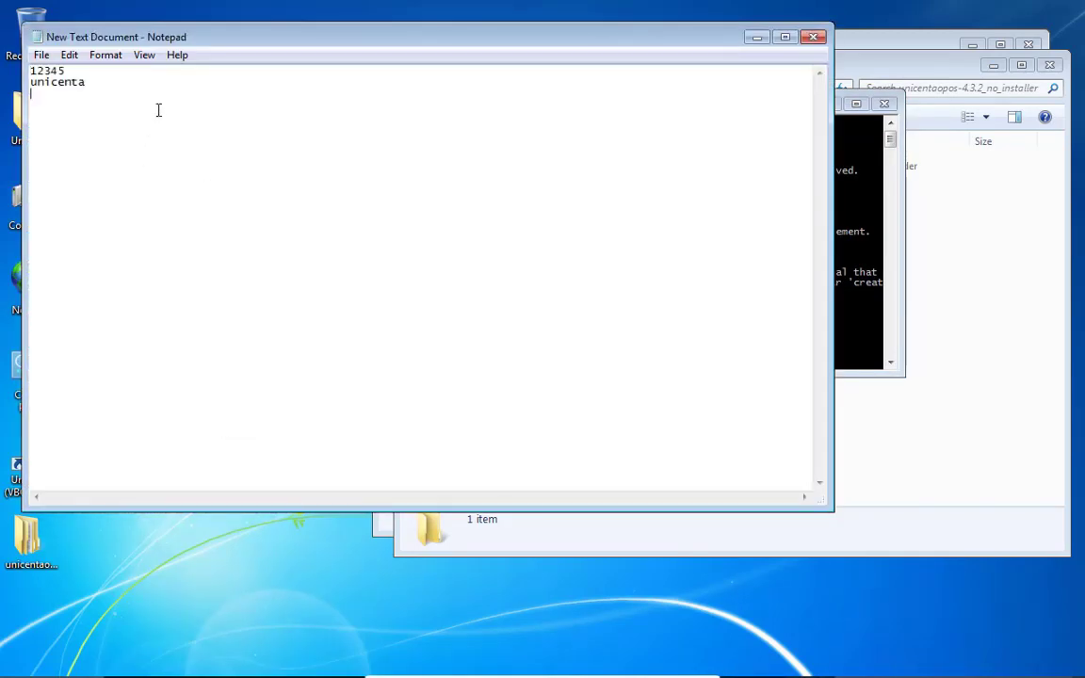
{"action": "right_click", "coordinate": [158, 109]}
{"action": "left_click", "coordinate": [202, 183]}
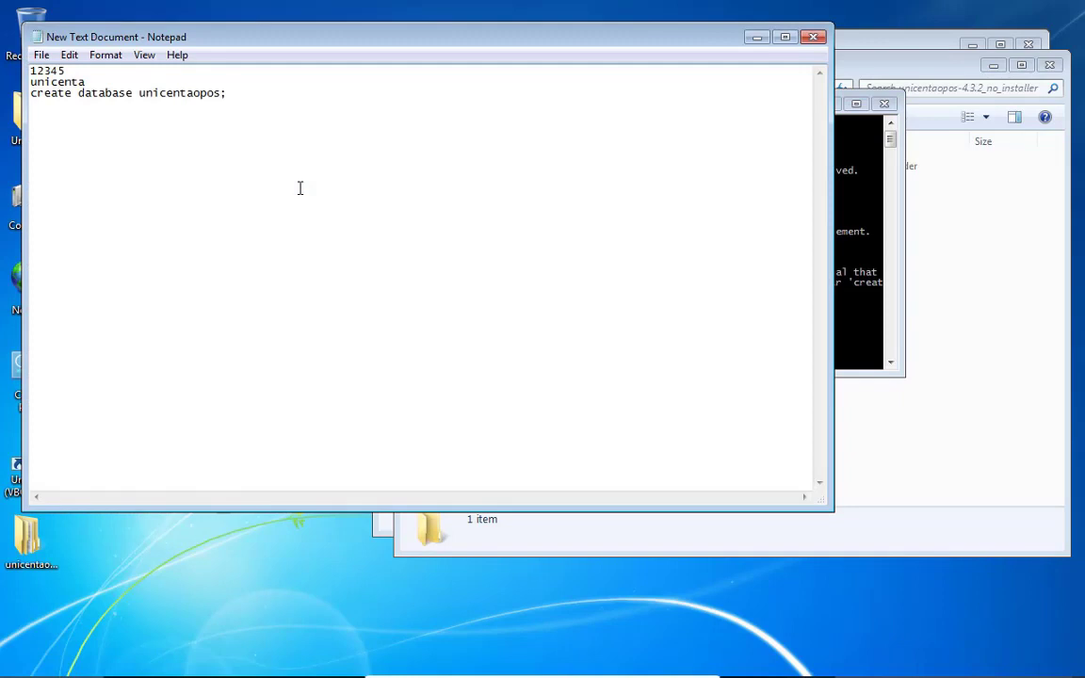
Close the MySQL console, then close Notepad, saving the note's changes
{"action": "left_click", "coordinate": [858, 230]}
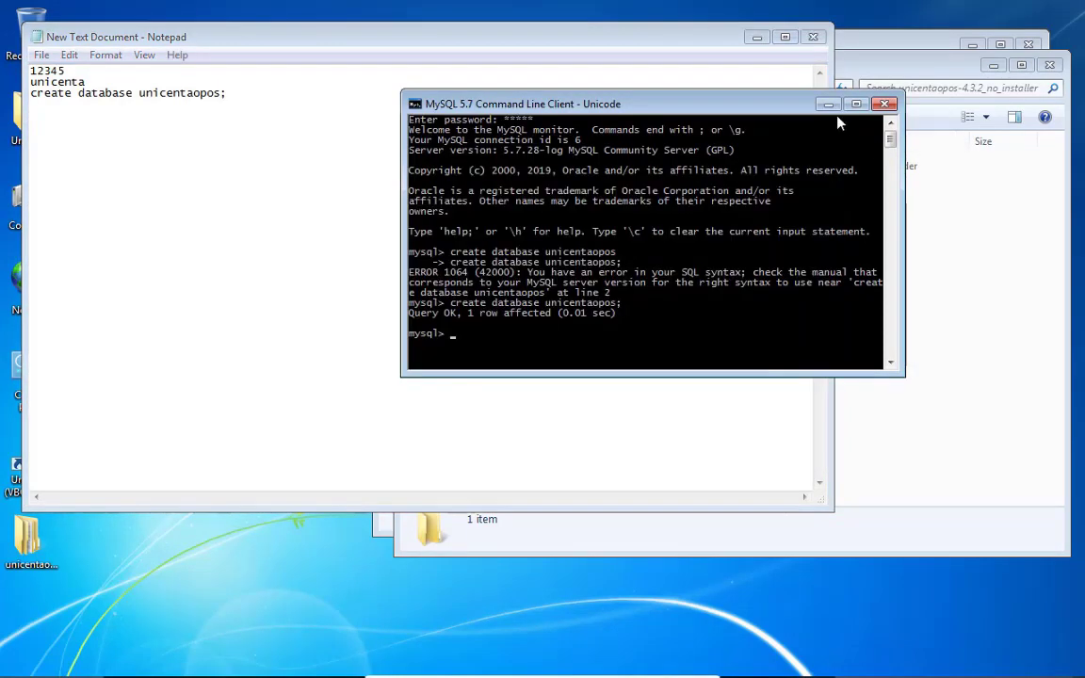
{"action": "key", "text": "alt+F4"}
{"action": "key", "text": "alt+F4"}
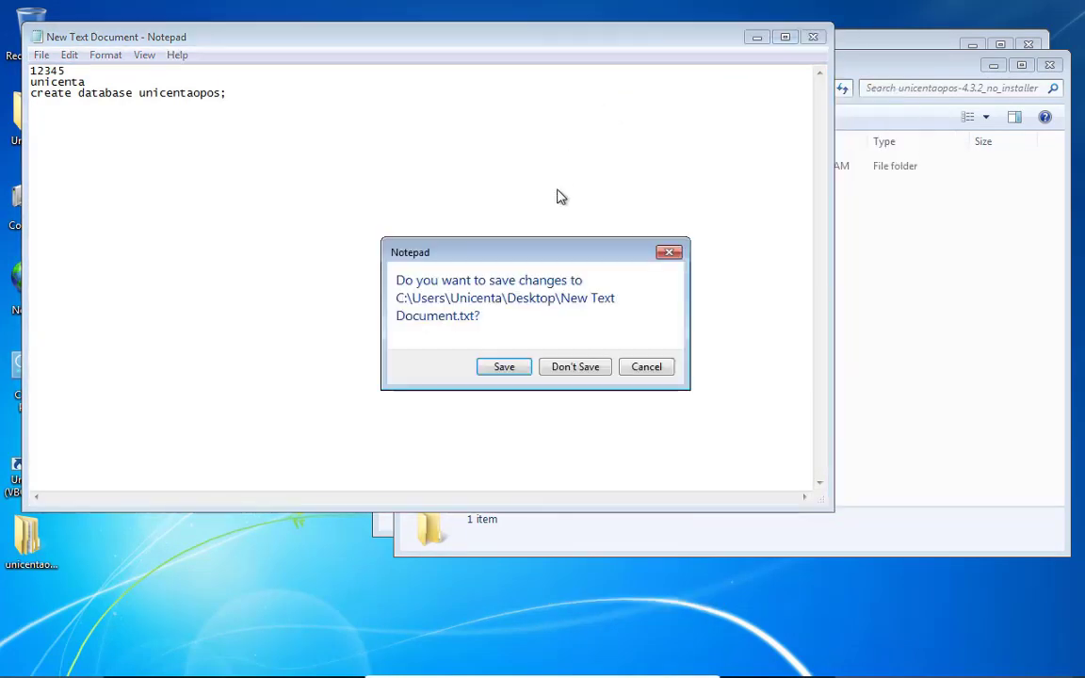
{"action": "left_click", "coordinate": [509, 367]}
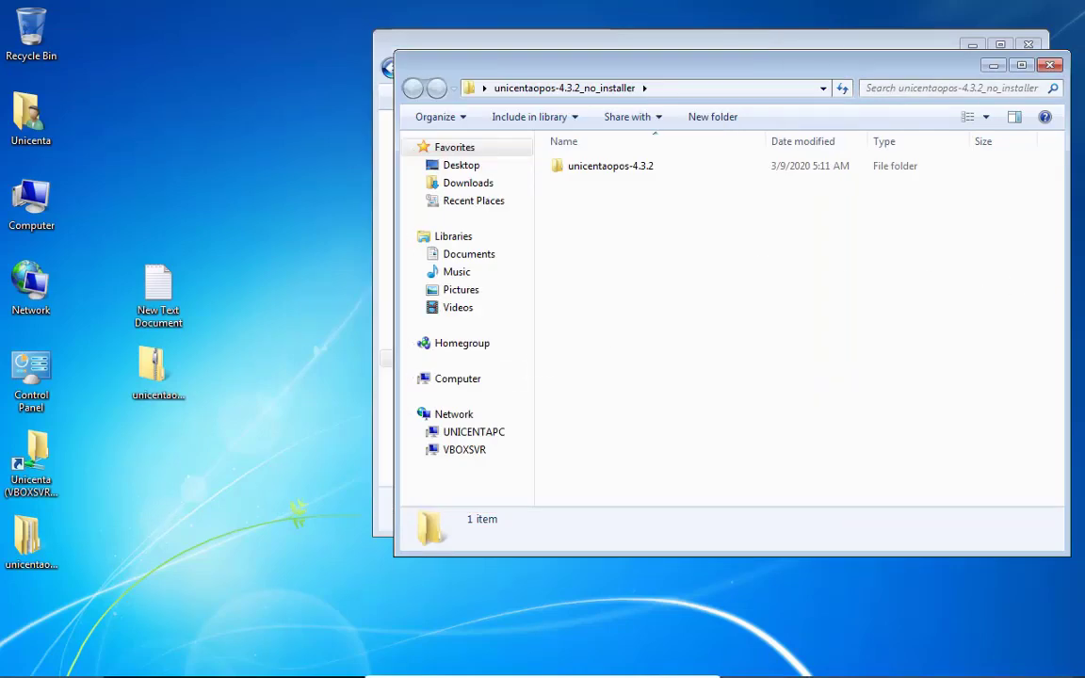
Run the start script in unicentaopos-4.3.2 and dismiss the database-not-available error
{"action": "double_click", "coordinate": [630, 177]}
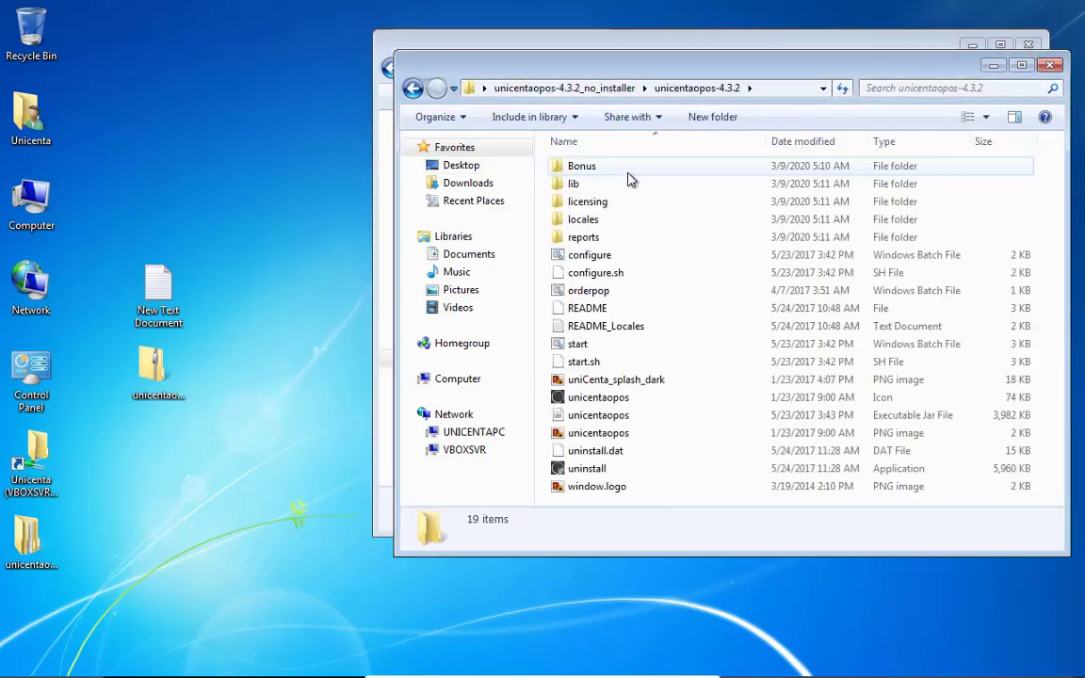
{"action": "double_click", "coordinate": [589, 344]}
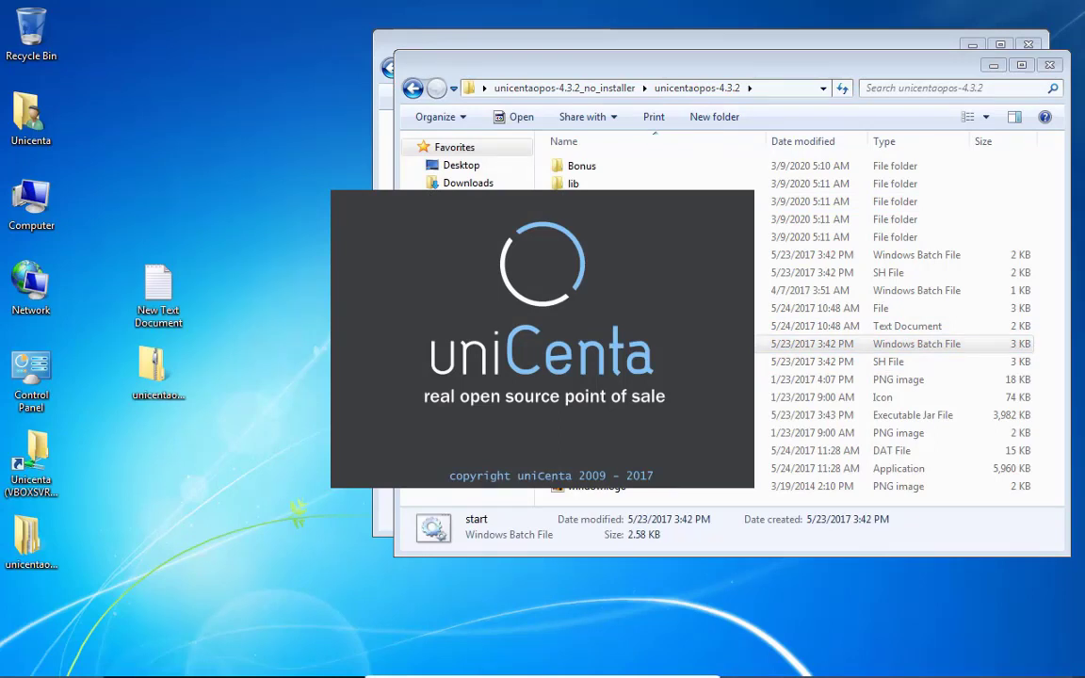
{"action": "left_click", "coordinate": [741, 71]}
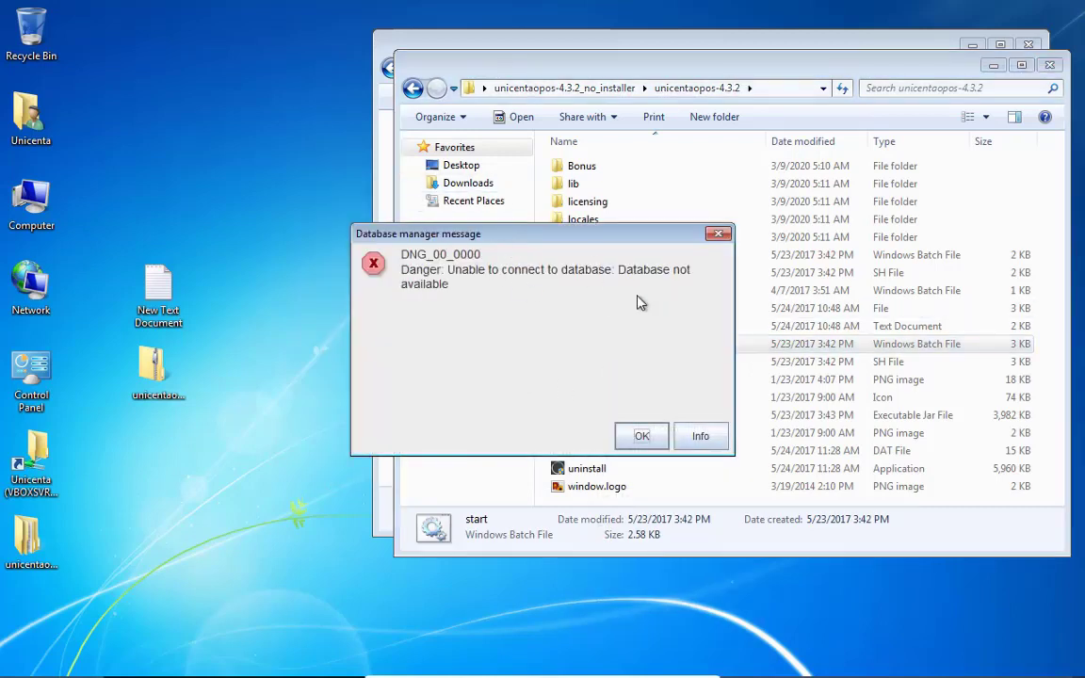
{"action": "left_click", "coordinate": [646, 436]}
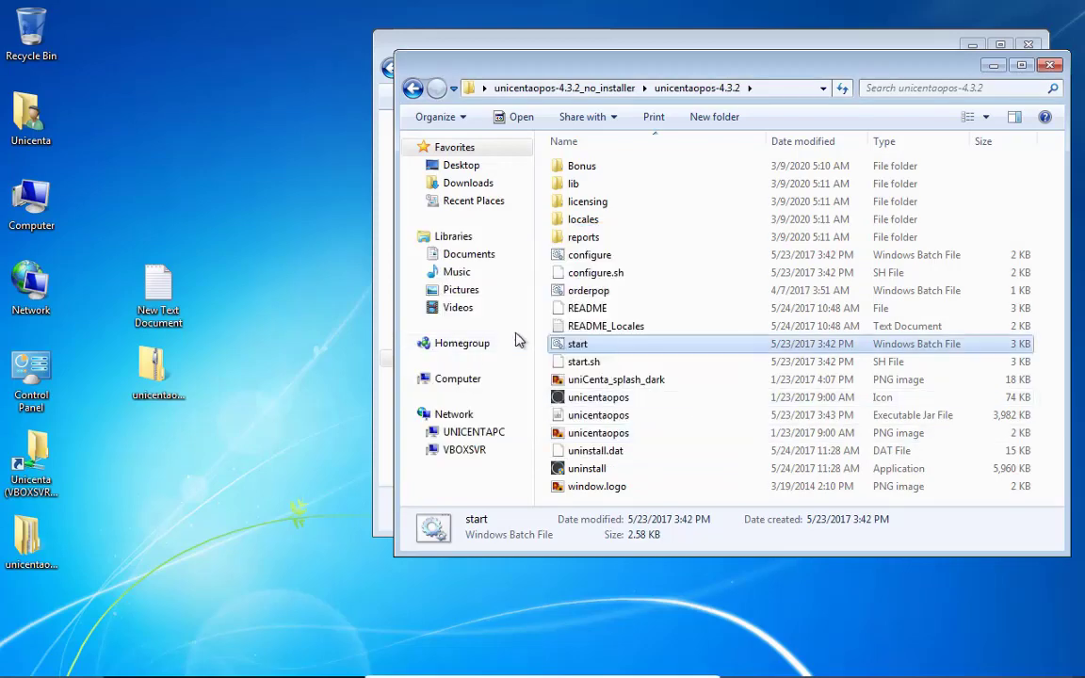
Send the start file to the desktop as a shortcut, then close the program folder and MySQL search windows
{"action": "right_click", "coordinate": [581, 347]}
{"action": "mouse_move", "coordinate": [735, 497]}
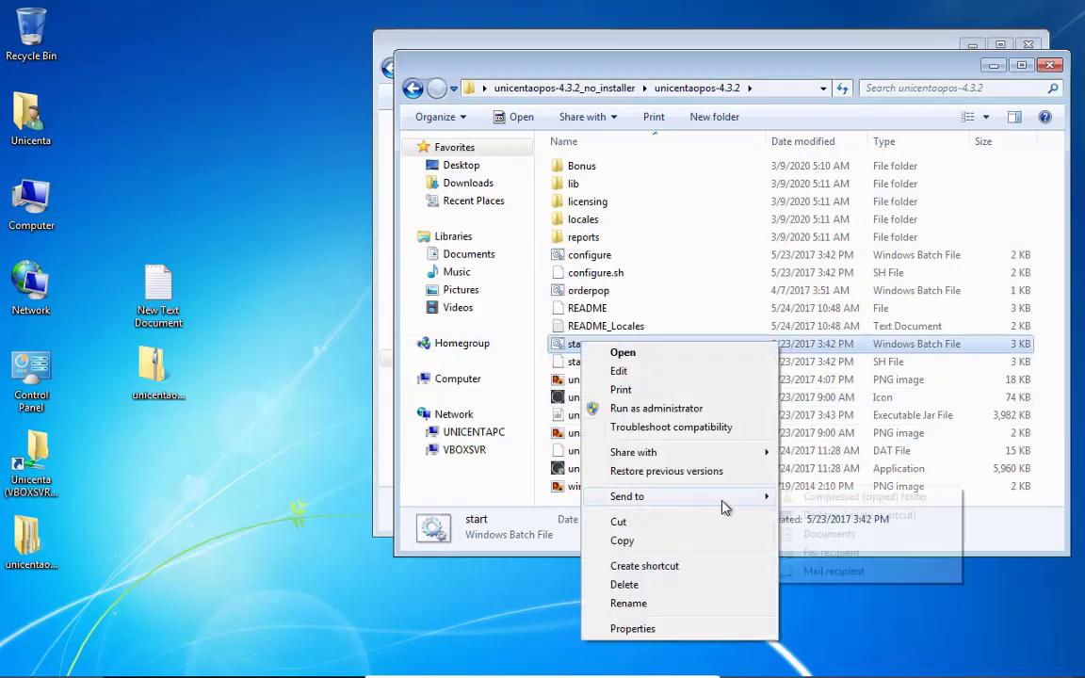
{"action": "left_click", "coordinate": [812, 515]}
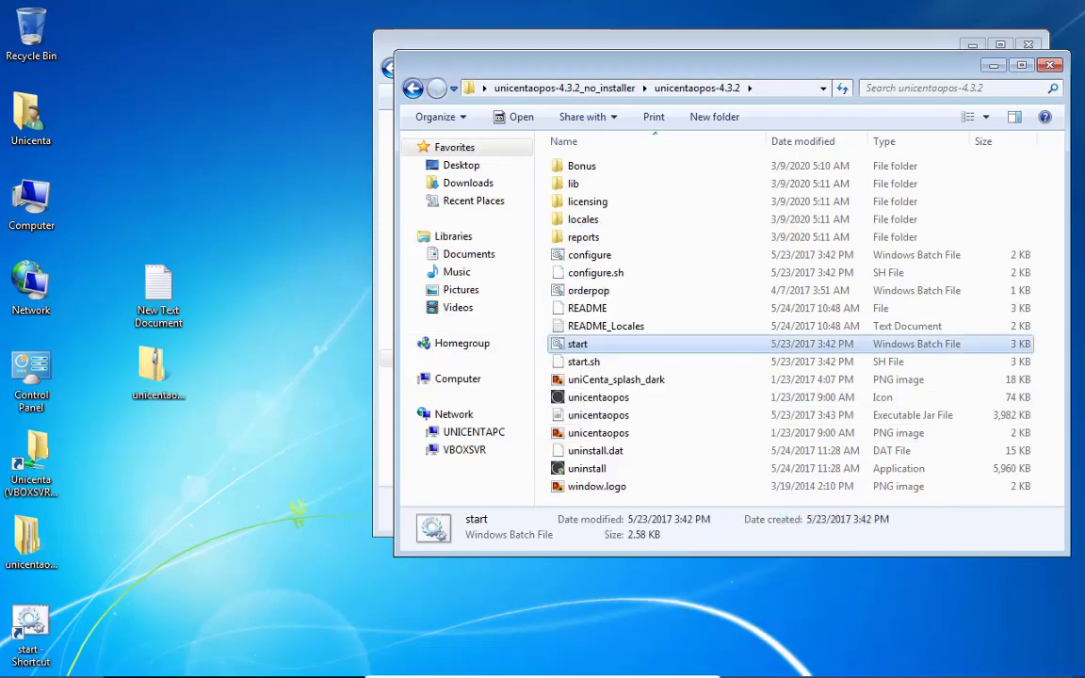
{"action": "left_click", "coordinate": [1050, 68]}
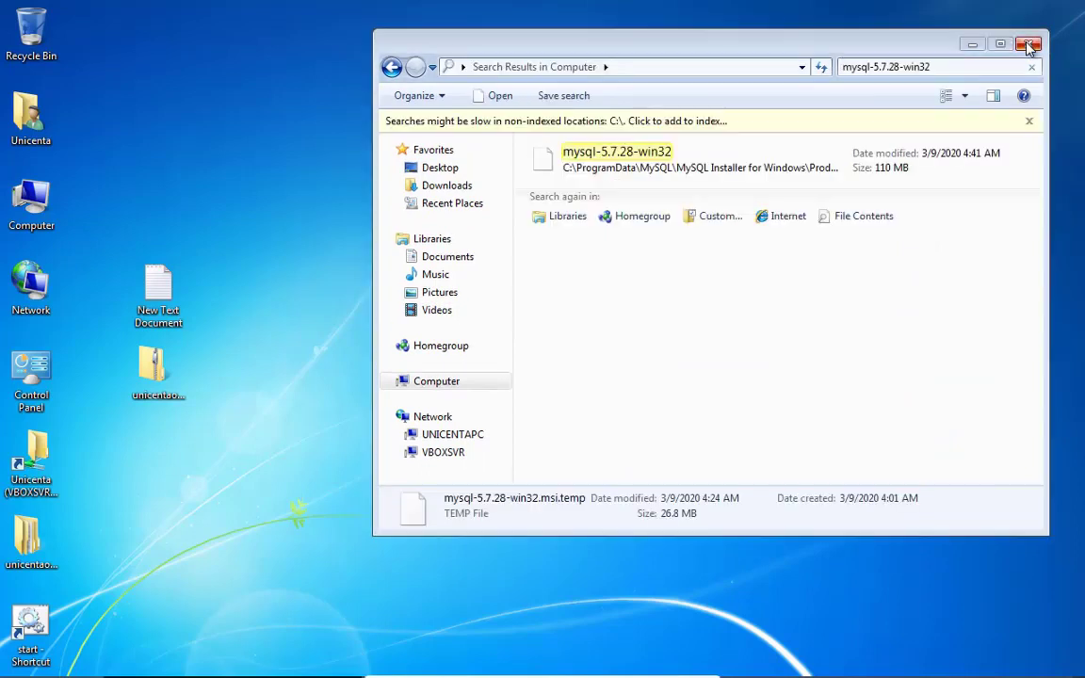
{"action": "left_click", "coordinate": [1030, 46]}
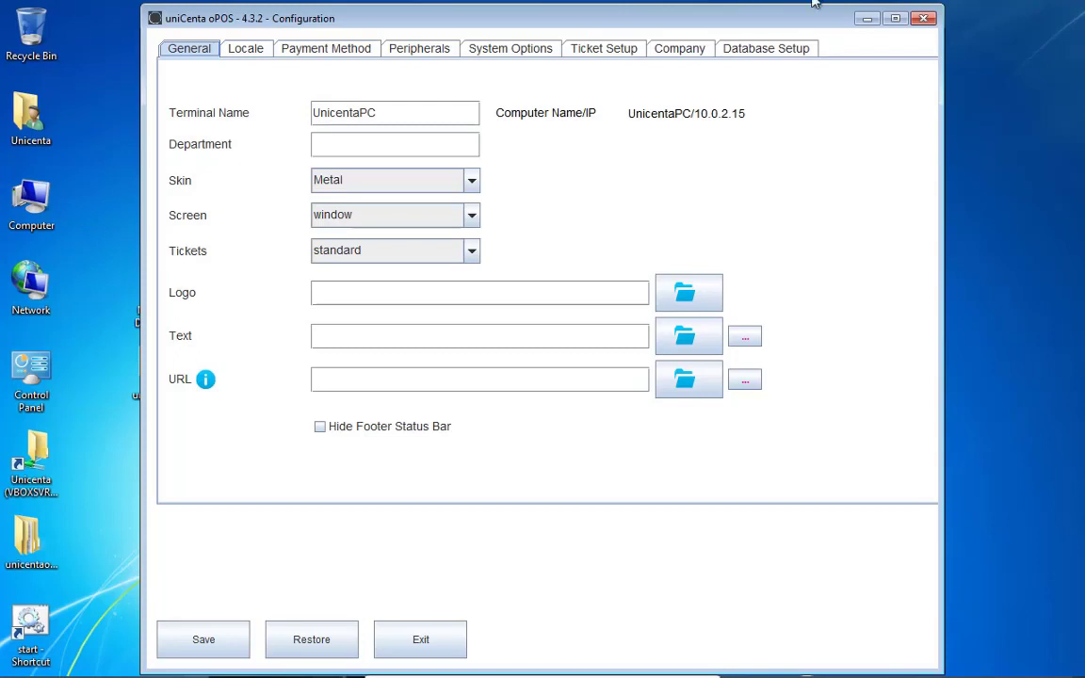
Show the Database Setup settings and reopen the New Text Document notes beside them
{"action": "left_click", "coordinate": [759, 52]}
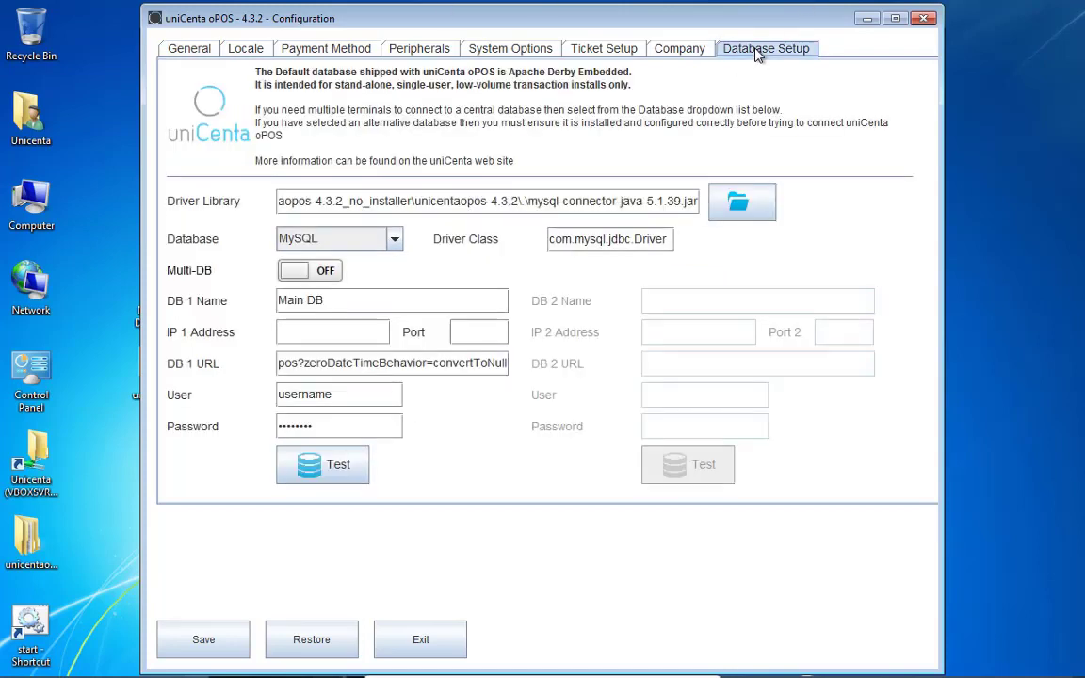
{"action": "left_click_drag", "start_coordinate": [424, 21], "coordinate": [555, 21]}
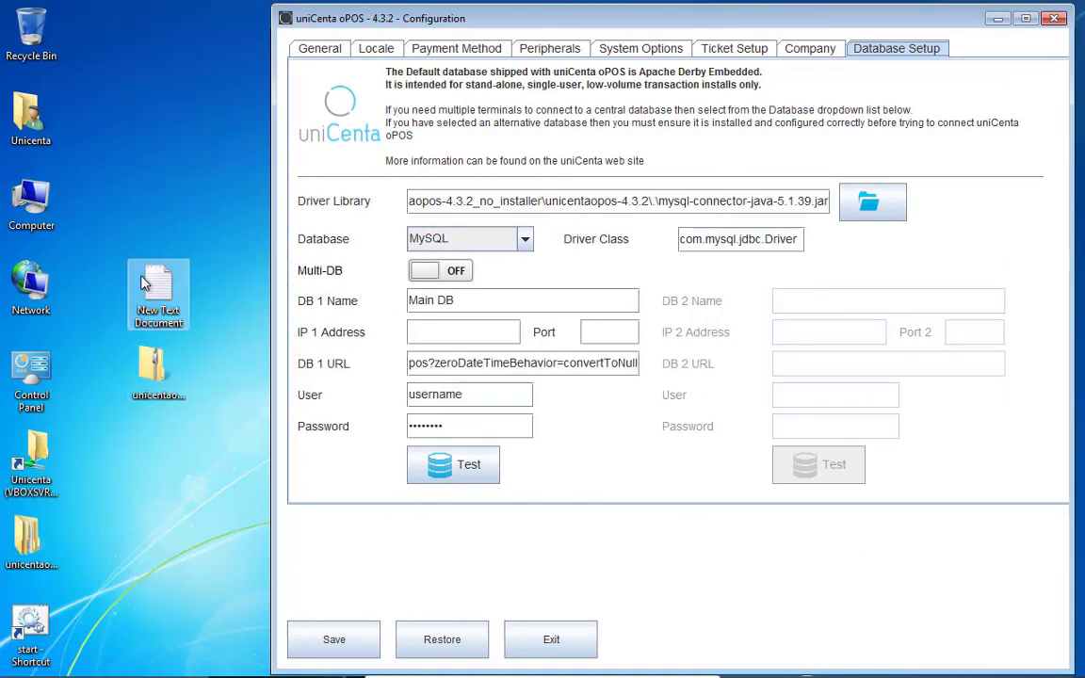
{"action": "double_click", "coordinate": [166, 321]}
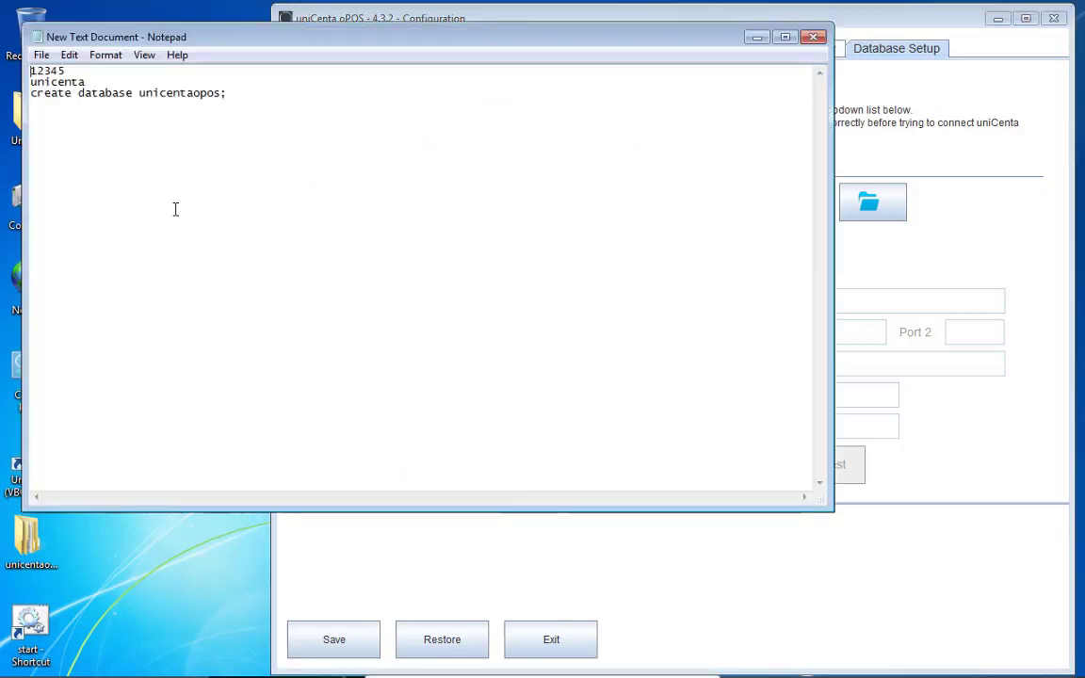
{"action": "mouse_move", "coordinate": [139, 92]}
{"action": "left_mouse_down"}
{"action": "mouse_move", "coordinate": [224, 93]}
{"action": "mouse_move", "coordinate": [139, 92]}
{"action": "left_mouse_up"}
Copy unicentaopos from the notes into the DB 1 Name field
{"action": "right_click", "coordinate": [146, 86]}
{"action": "left_click", "coordinate": [200, 151]}
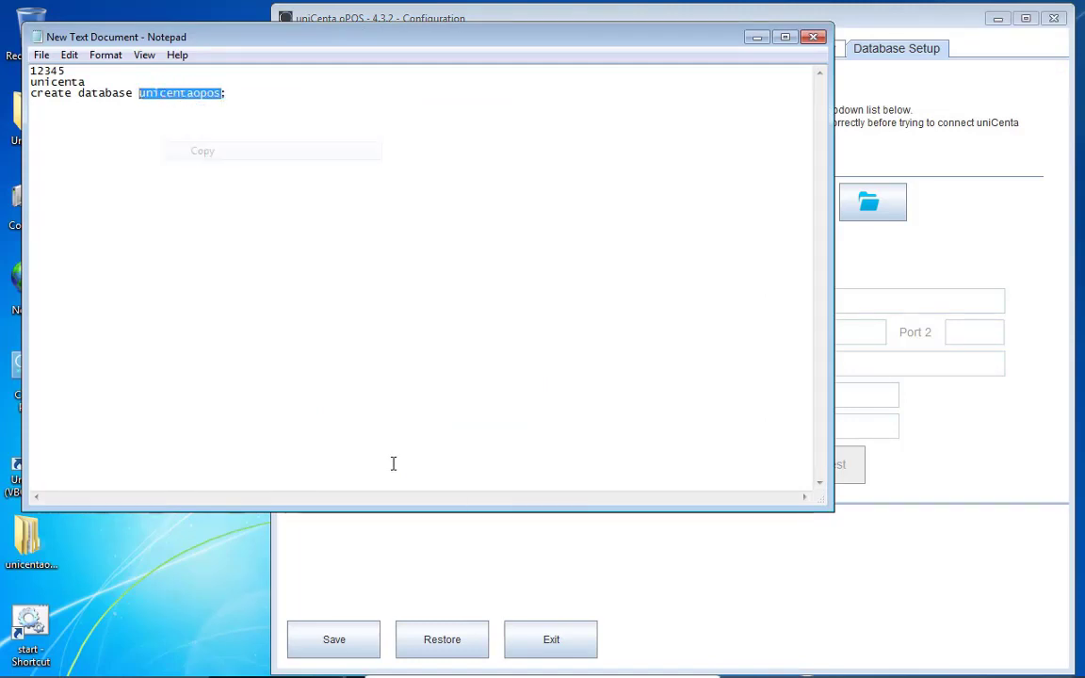
{"action": "left_click", "coordinate": [391, 523]}
{"action": "left_click_drag", "start_coordinate": [484, 301], "coordinate": [416, 302]}
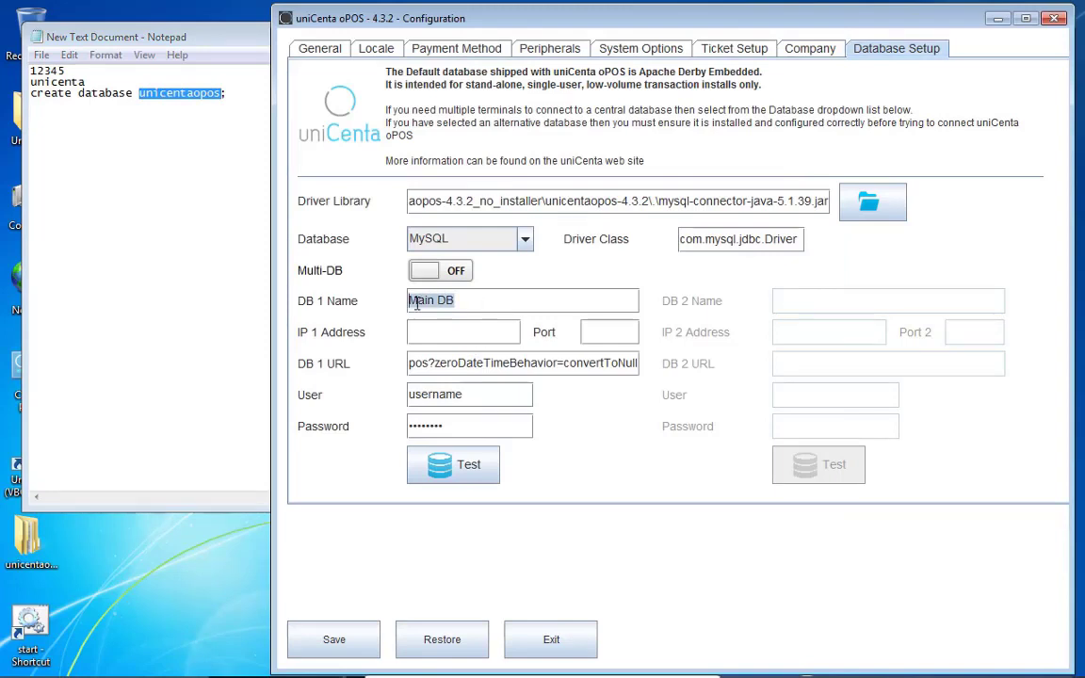
{"action": "key", "text": "ctrl+v"}
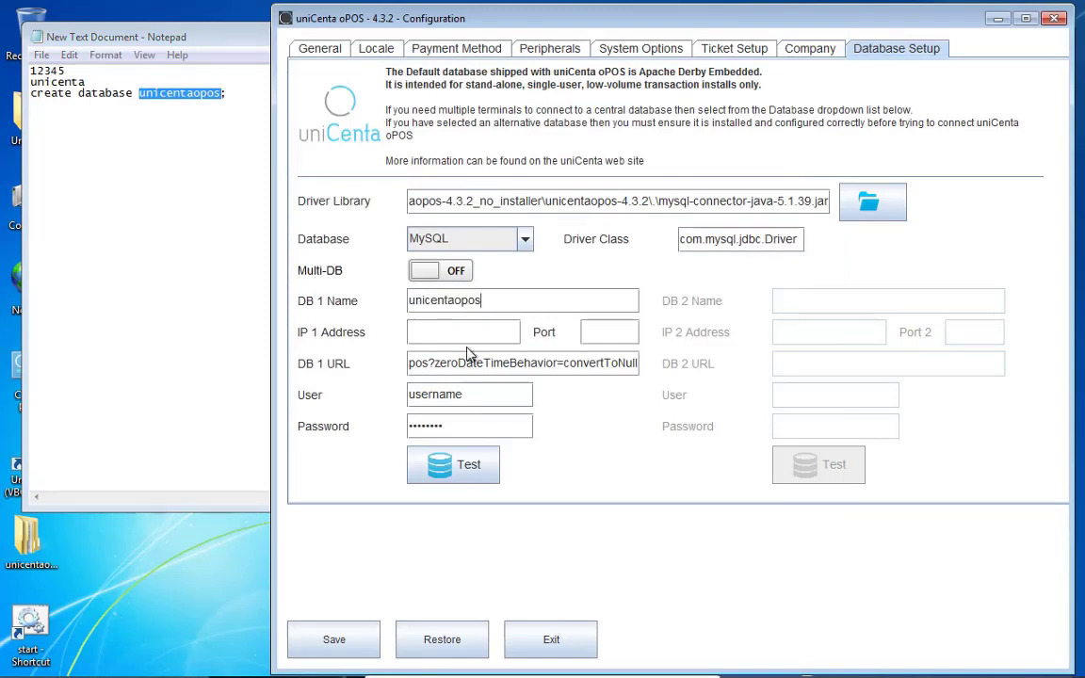
Copy the database user name from the notes into the User field
{"action": "left_click", "coordinate": [438, 397]}
{"action": "left_click", "coordinate": [70, 83]}
{"action": "right_click", "coordinate": [39, 90]}
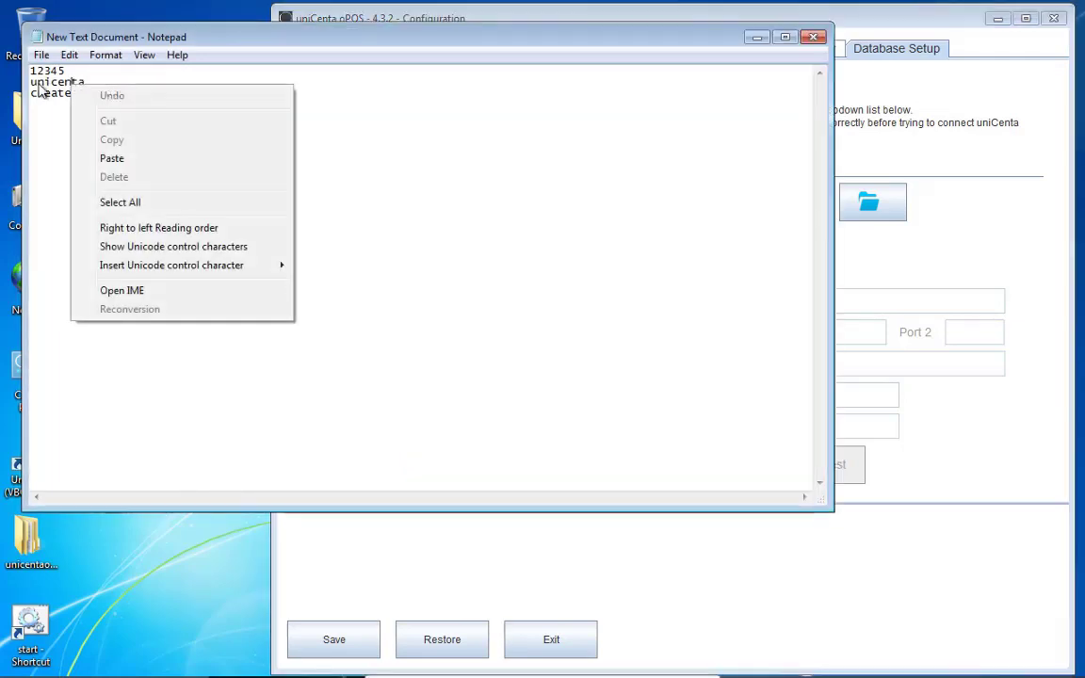
{"action": "double_click", "coordinate": [56, 83]}
{"action": "right_click", "coordinate": [38, 81]}
{"action": "left_click", "coordinate": [82, 138]}
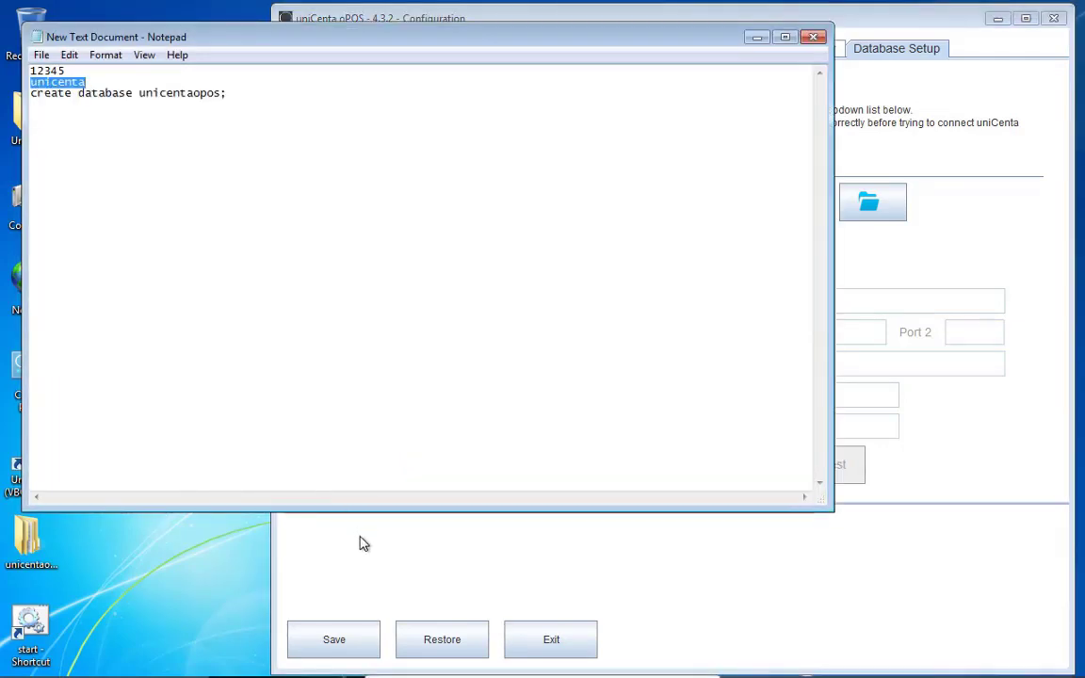
{"action": "left_click", "coordinate": [364, 543]}
{"action": "double_click", "coordinate": [433, 395]}
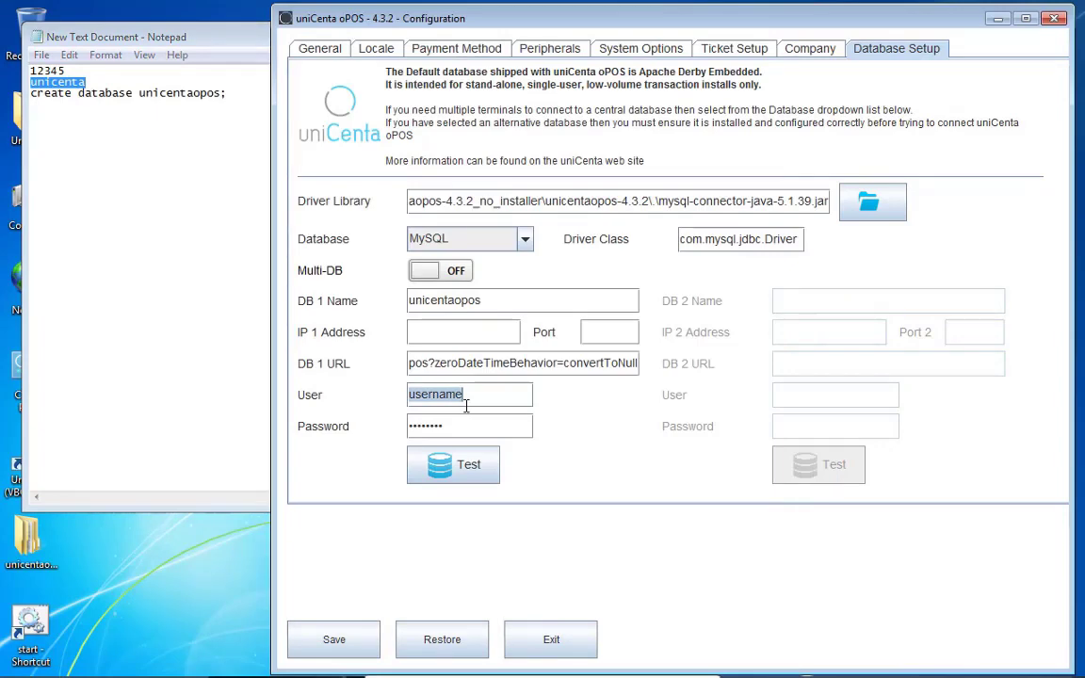
{"action": "key", "text": "ctrl+v"}
Copy the database password into the Password field and test the connection successfully
{"action": "double_click", "coordinate": [55, 72]}
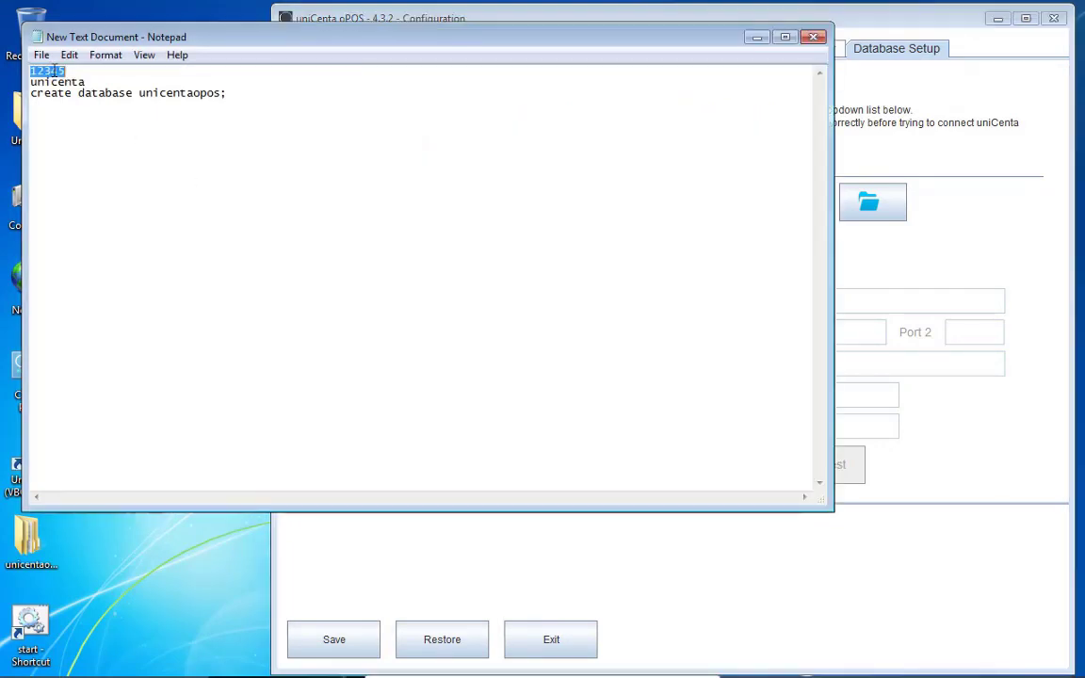
{"action": "right_click", "coordinate": [54, 72]}
{"action": "left_click", "coordinate": [116, 131]}
{"action": "left_click", "coordinate": [404, 562]}
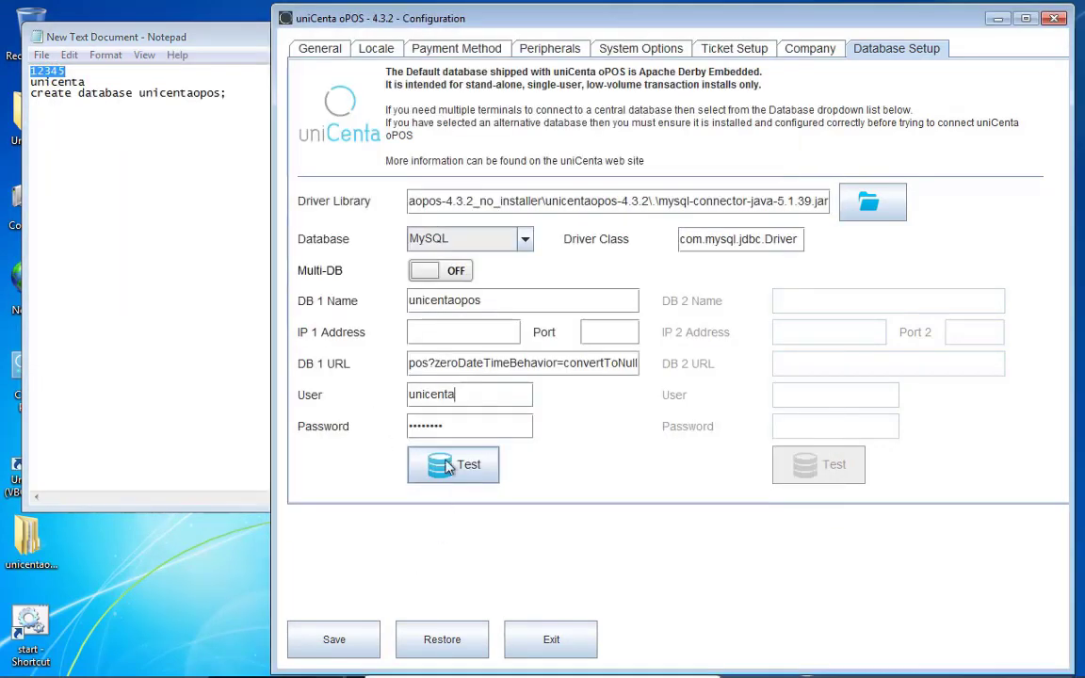
{"action": "double_click", "coordinate": [445, 428]}
{"action": "key", "text": "ctrl+v"}
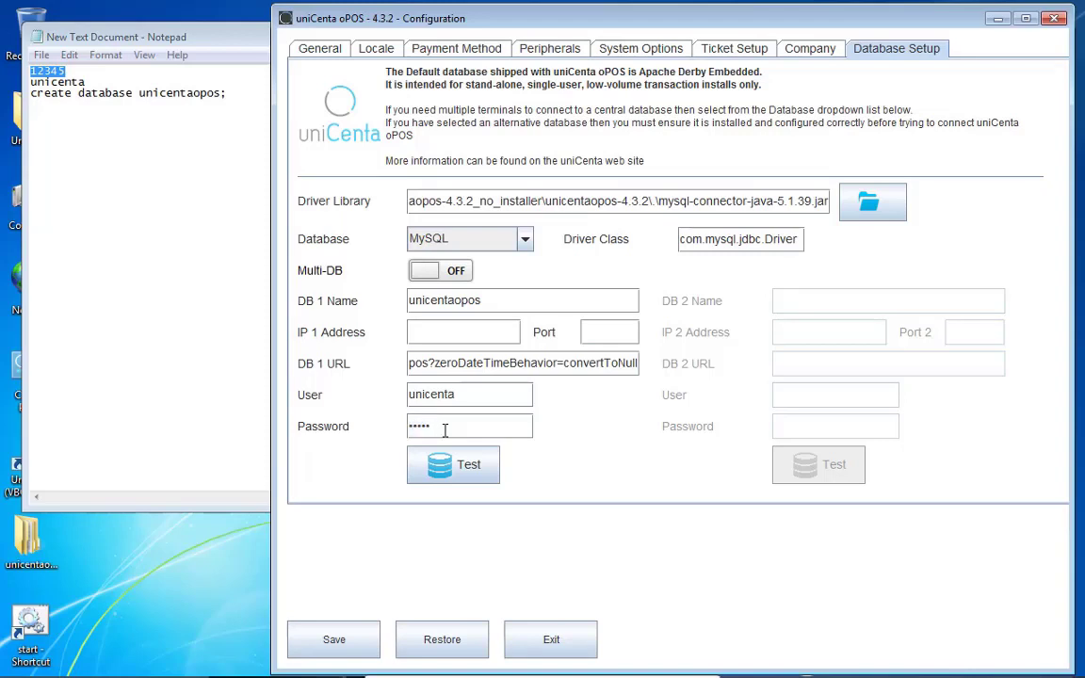
{"action": "left_click", "coordinate": [451, 466]}
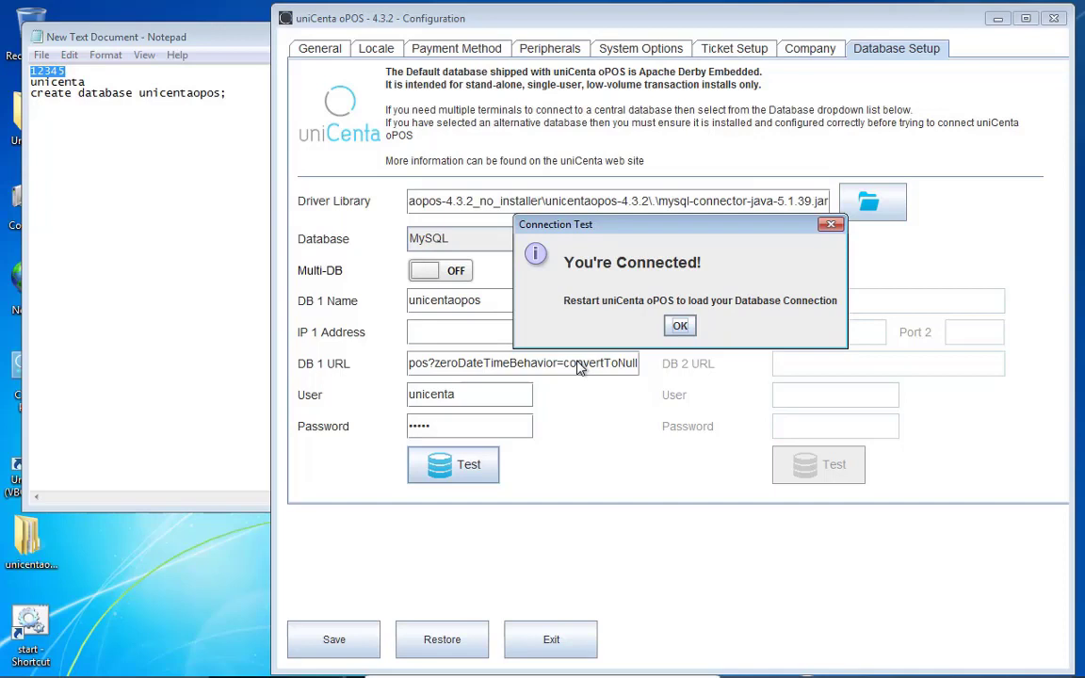
Save the database configuration, exit the configuration window and minimise Notepad
{"action": "left_click", "coordinate": [680, 327]}
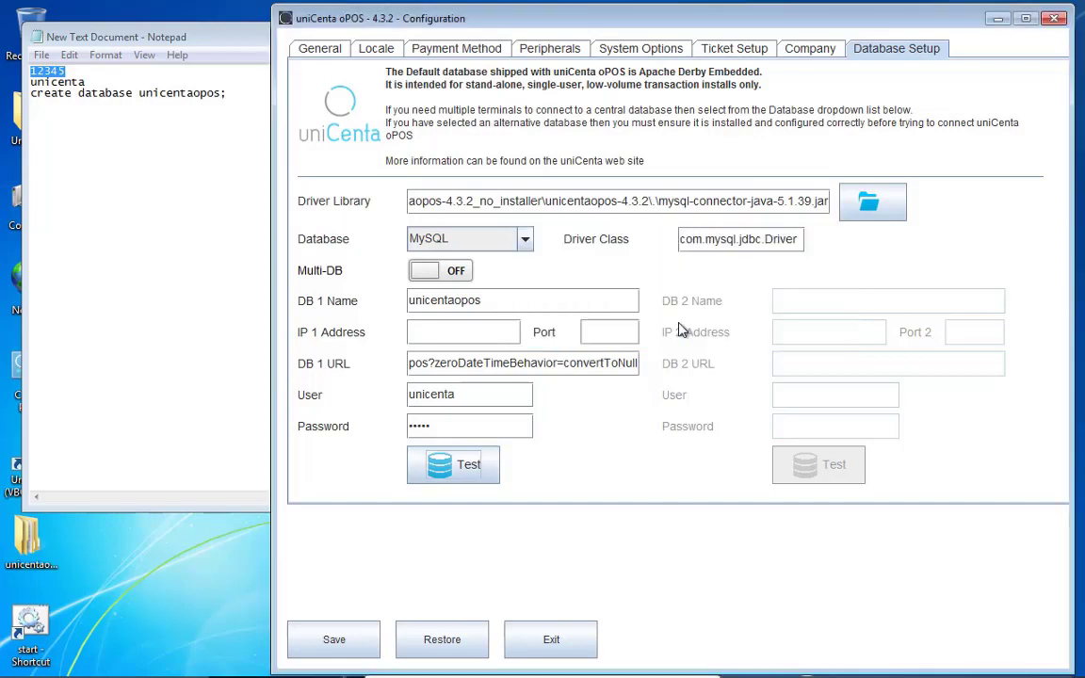
{"action": "left_click", "coordinate": [334, 637]}
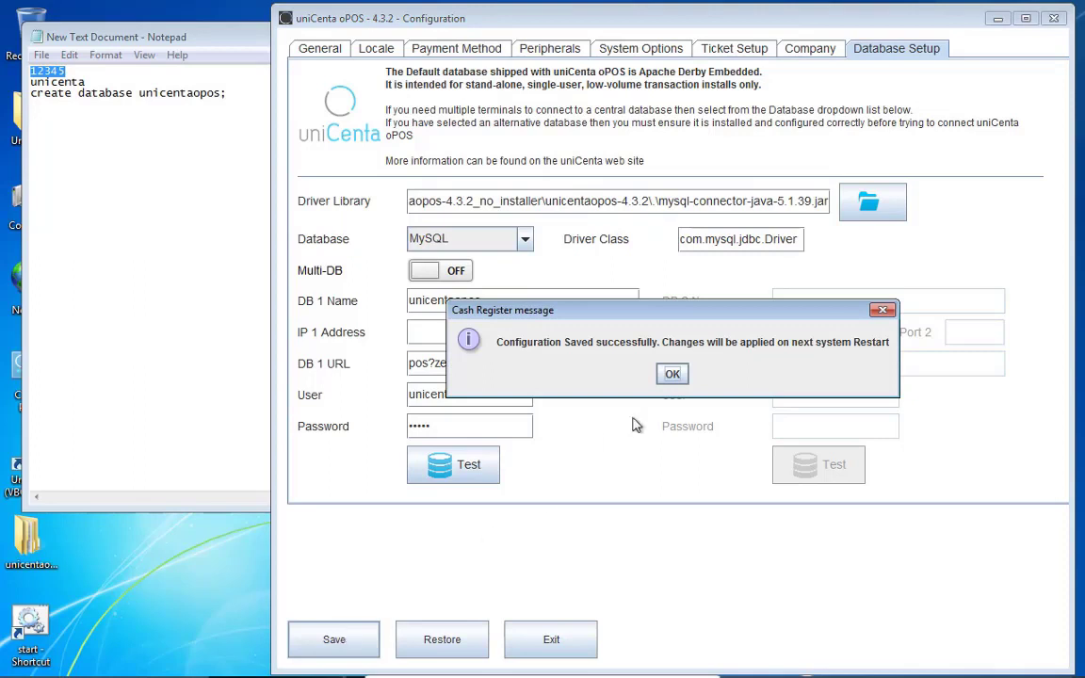
{"action": "left_click", "coordinate": [673, 375]}
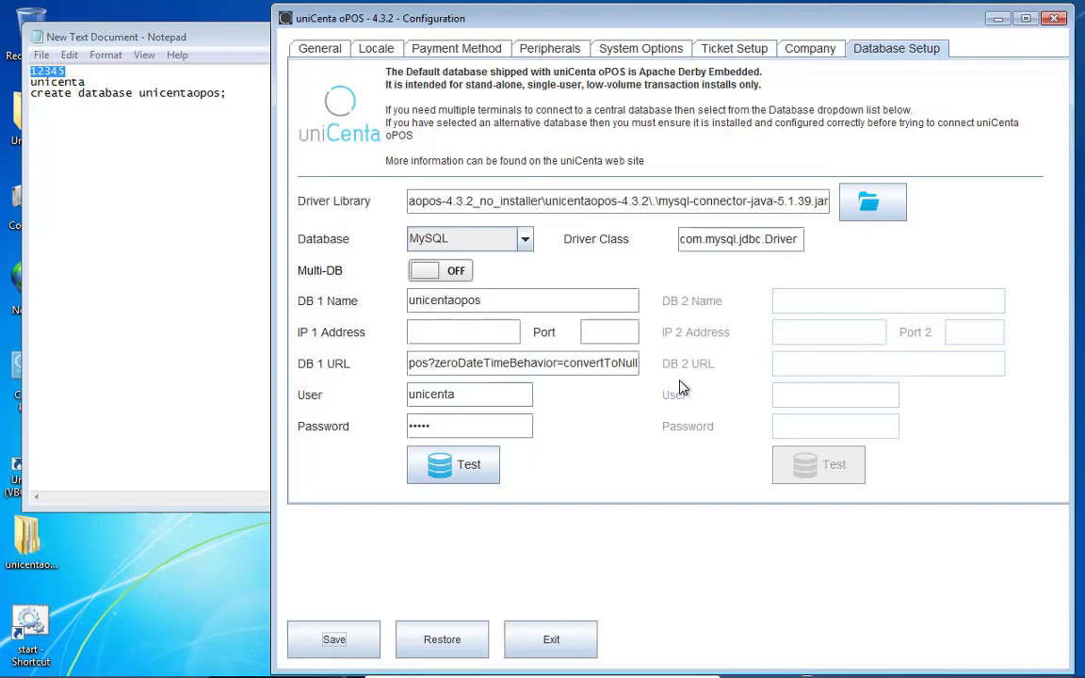
{"action": "left_click", "coordinate": [552, 641]}
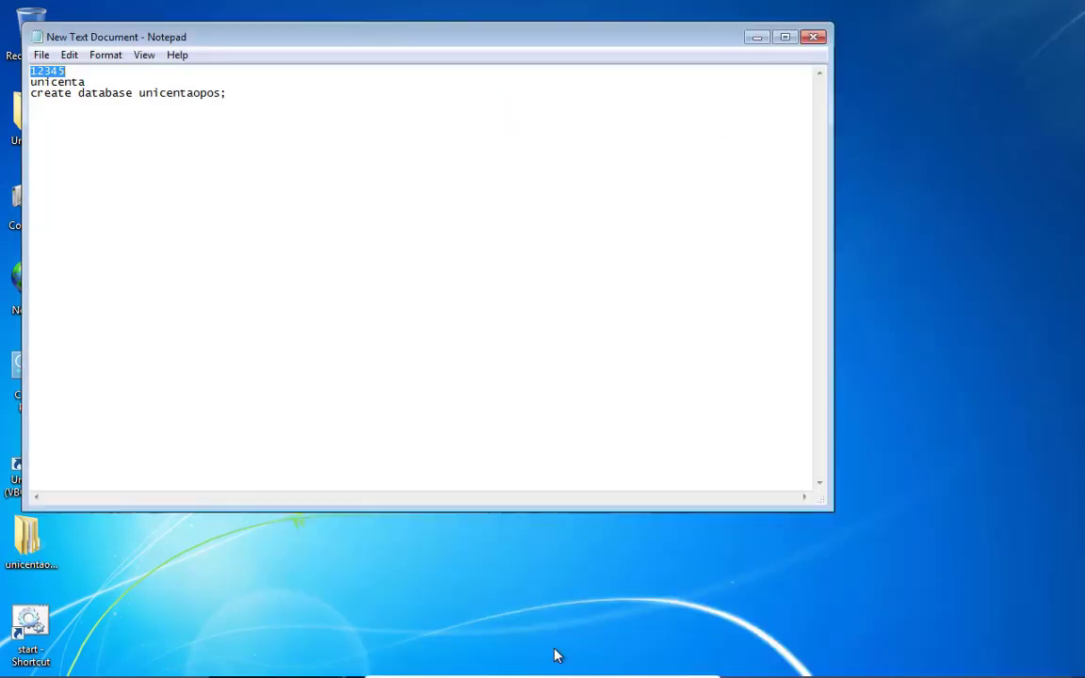
{"action": "left_click", "coordinate": [749, 35]}
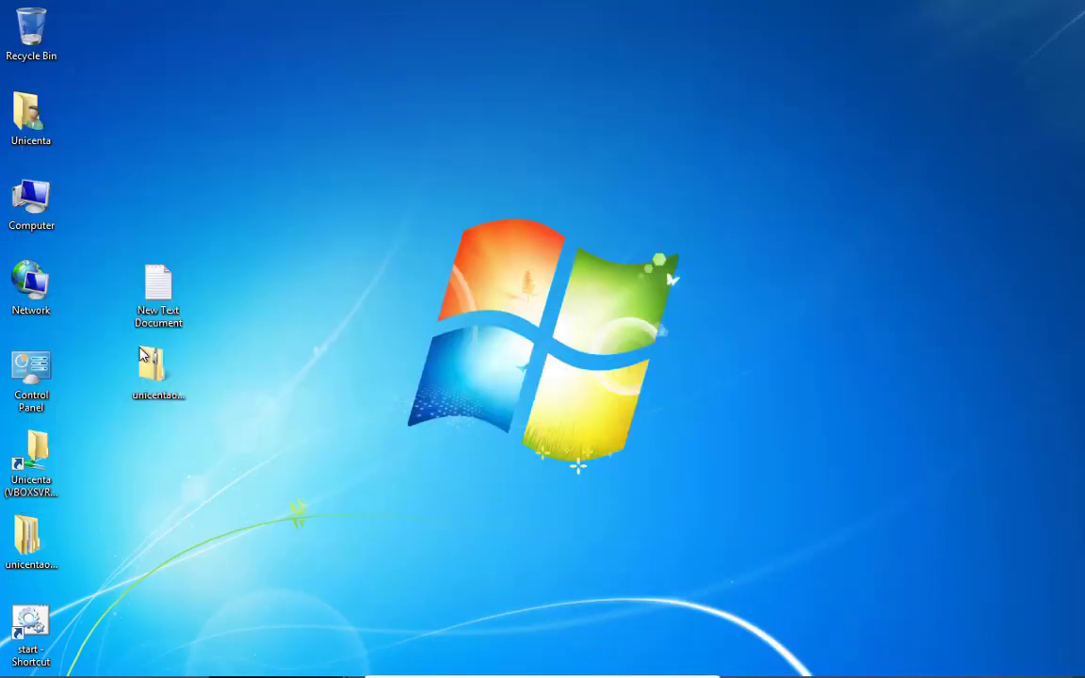
Launch uniCenta oPOS from the start - Shortcut icon and accept creating the default database
{"action": "double_click", "coordinate": [33, 624]}
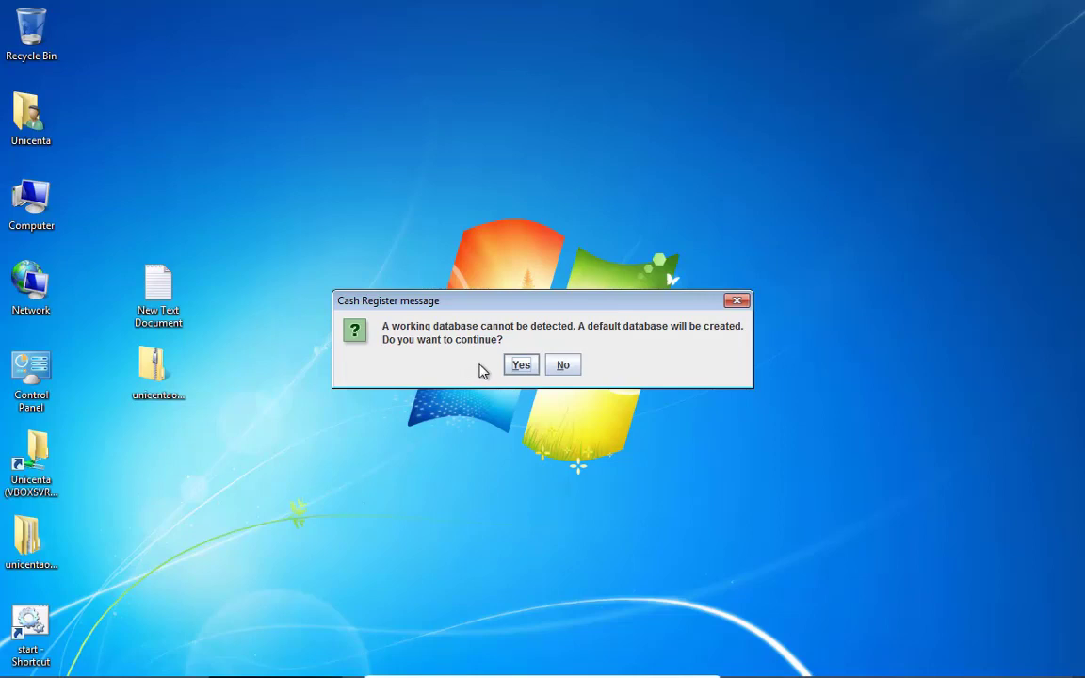
{"action": "left_click", "coordinate": [516, 366]}
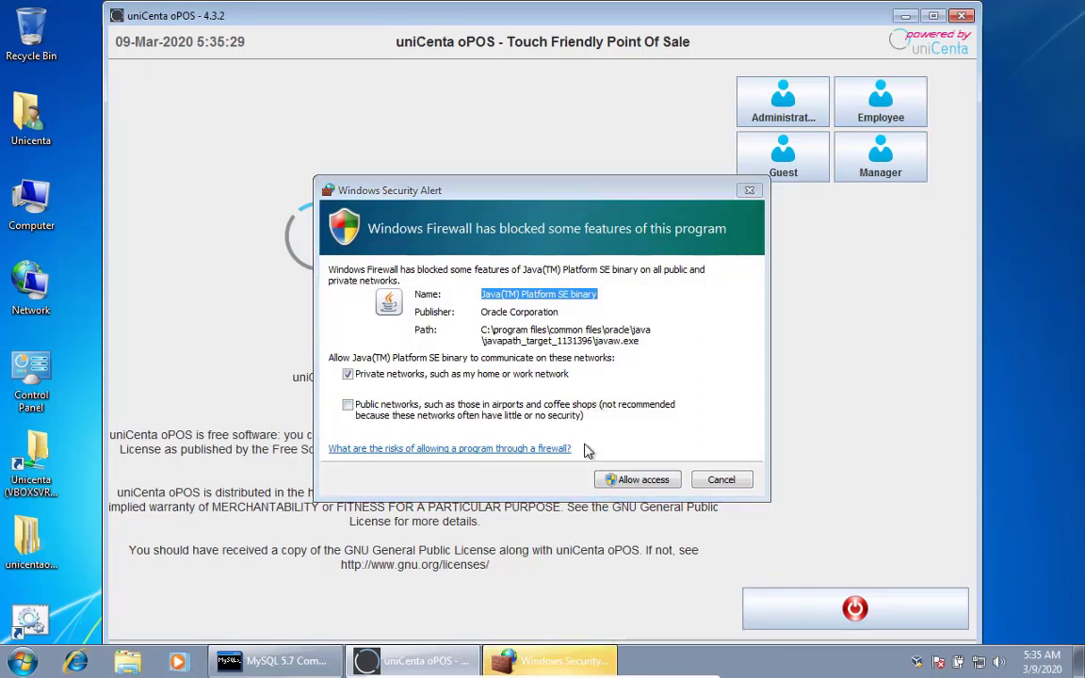
Allow Java access through the Windows firewall on private networks
{"action": "left_click", "coordinate": [637, 483]}
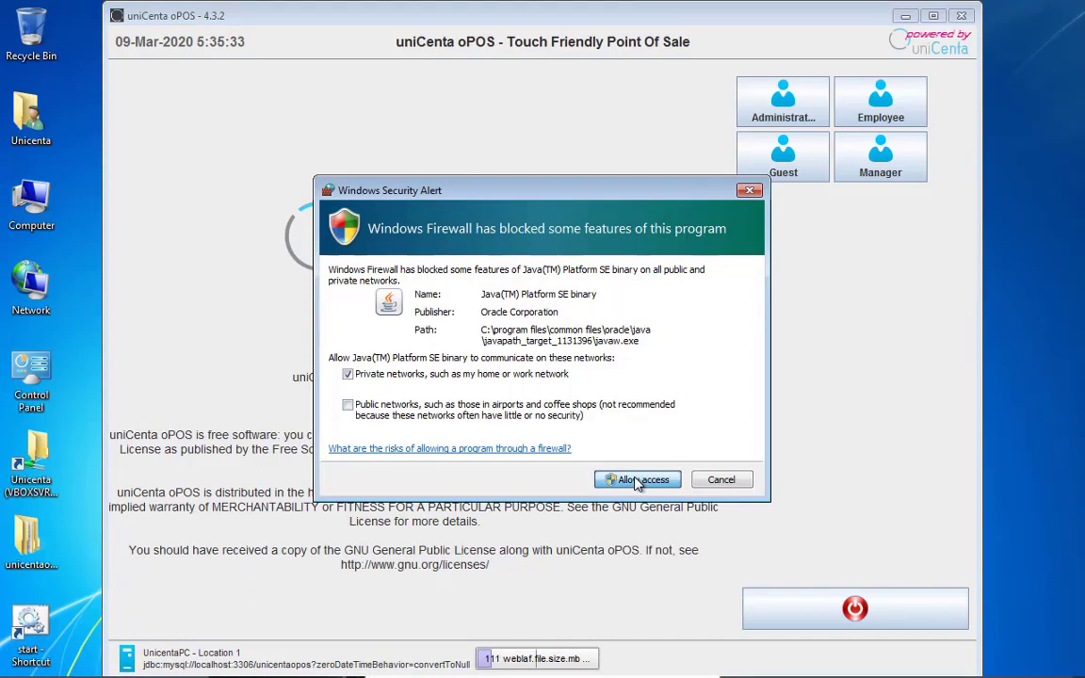
{"action": "left_click", "coordinate": [638, 480]}
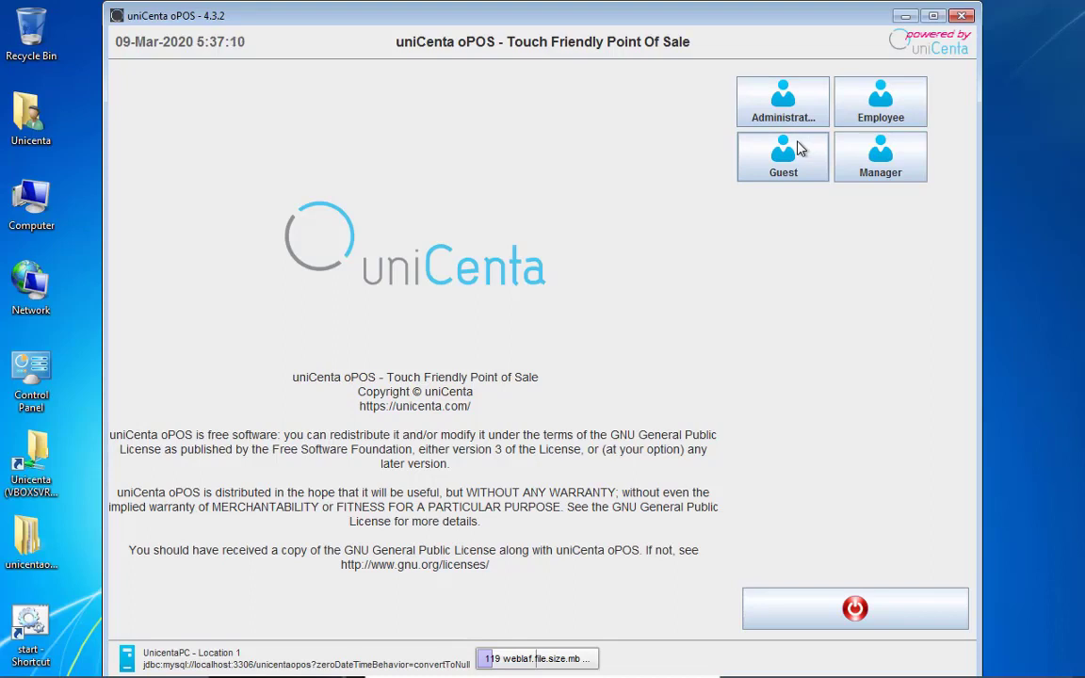
Log in as Administrator, maximise the sales window and open the side menu of functions
{"action": "left_click", "coordinate": [801, 126]}
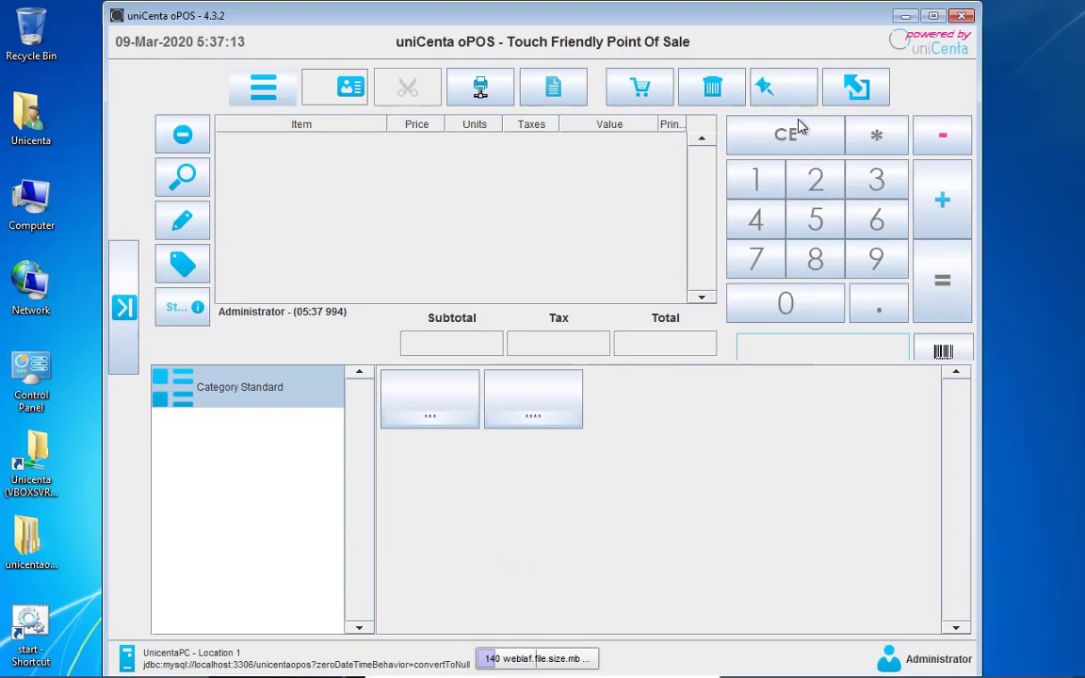
{"action": "left_click", "coordinate": [933, 16]}
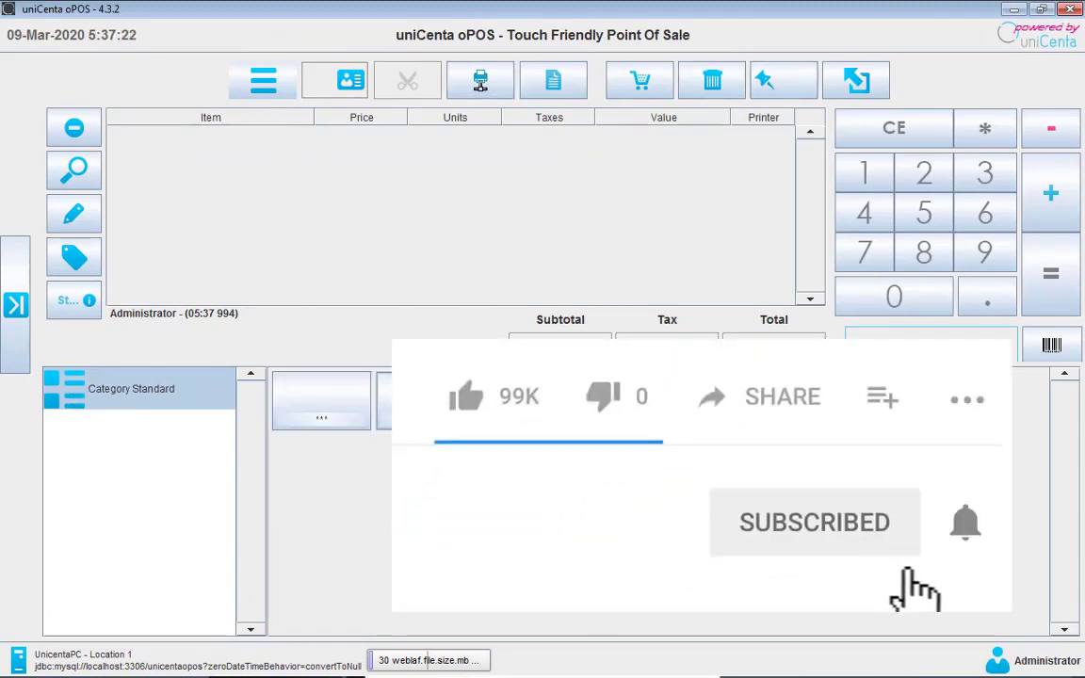
{"action": "left_click", "coordinate": [17, 273]}
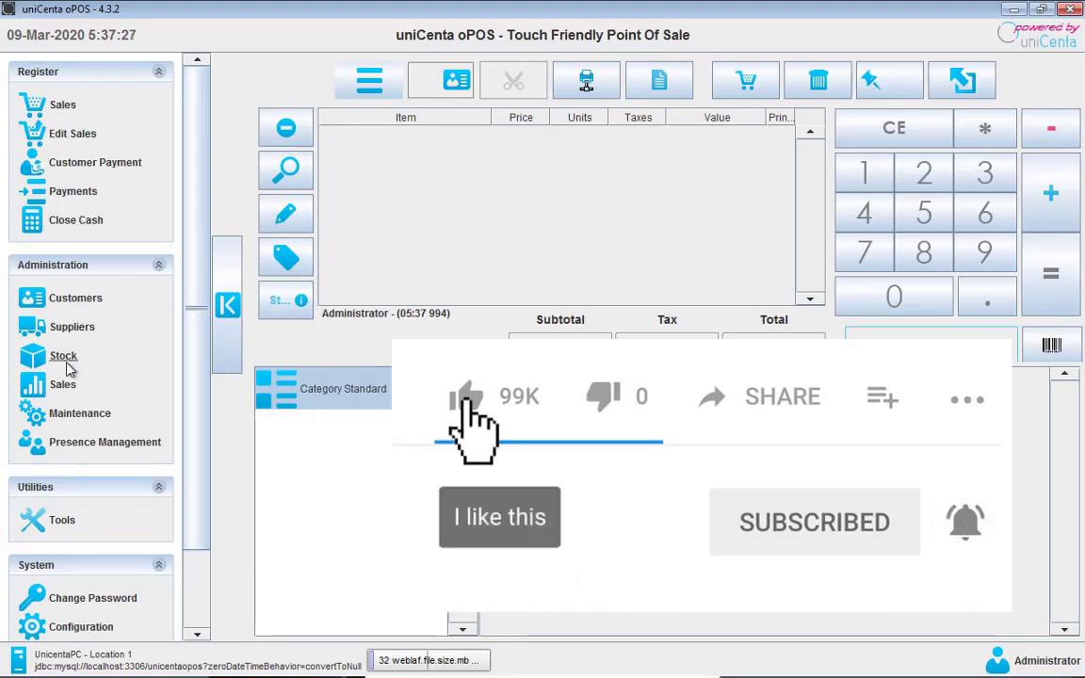
{"action": "scroll", "coordinate": [198, 453], "scroll_direction": "down", "scroll_amount": 2}
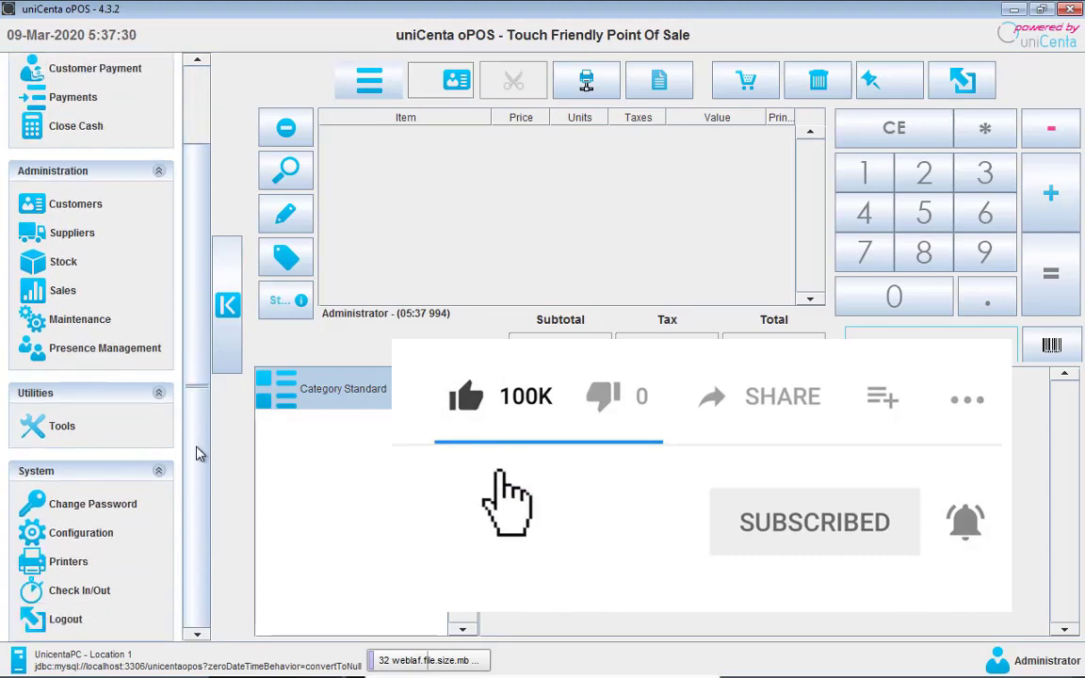